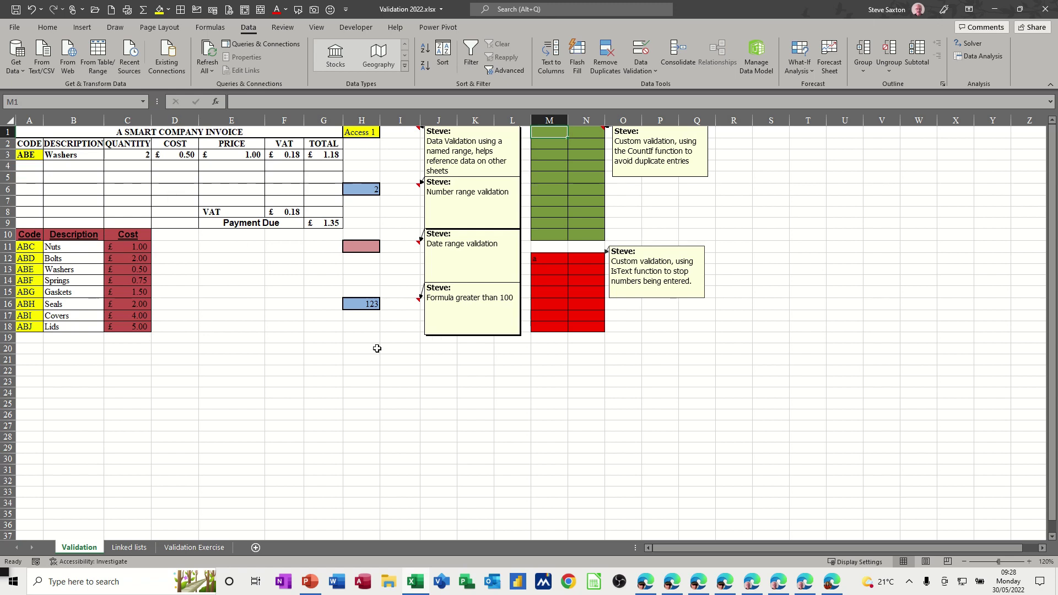
# Try the codes ABF and ABH from the drop-down list in invoice cell A3, and inspect the description formula in B3
pyautogui.click(26, 156)
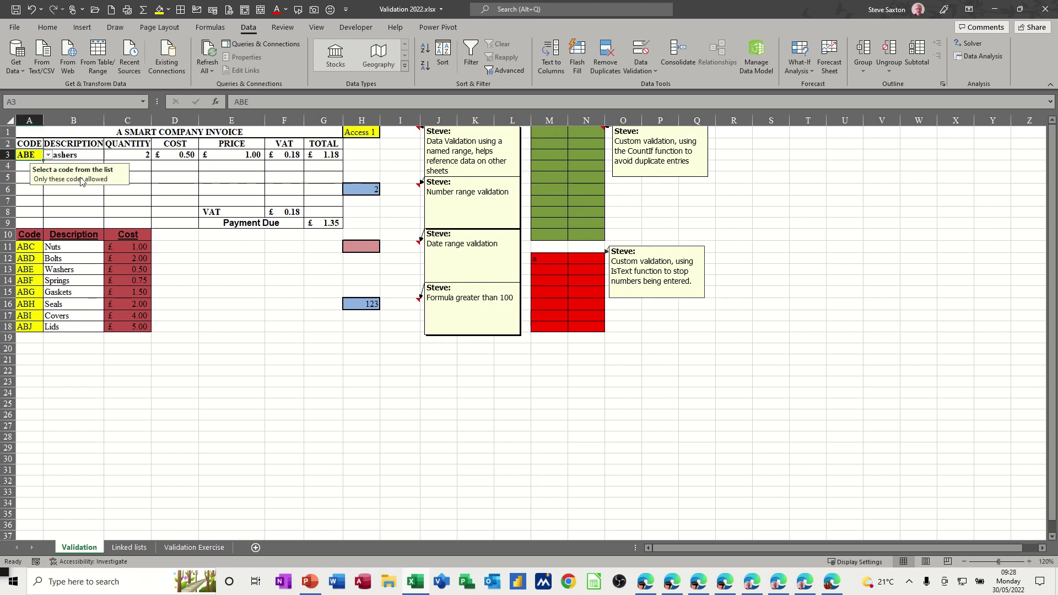
pyautogui.click(49, 157)
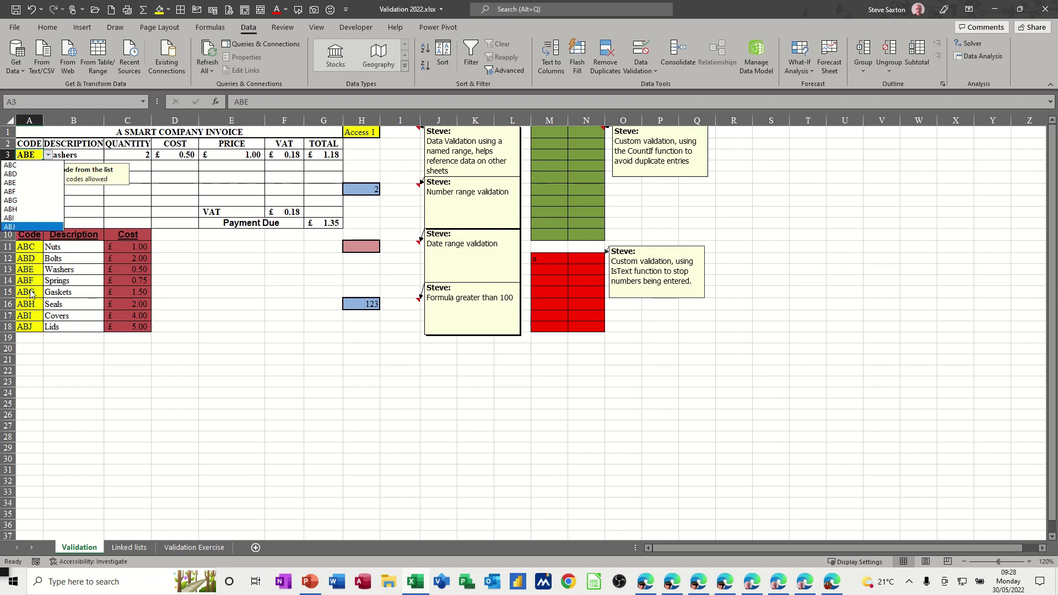
pyautogui.click(26, 192)
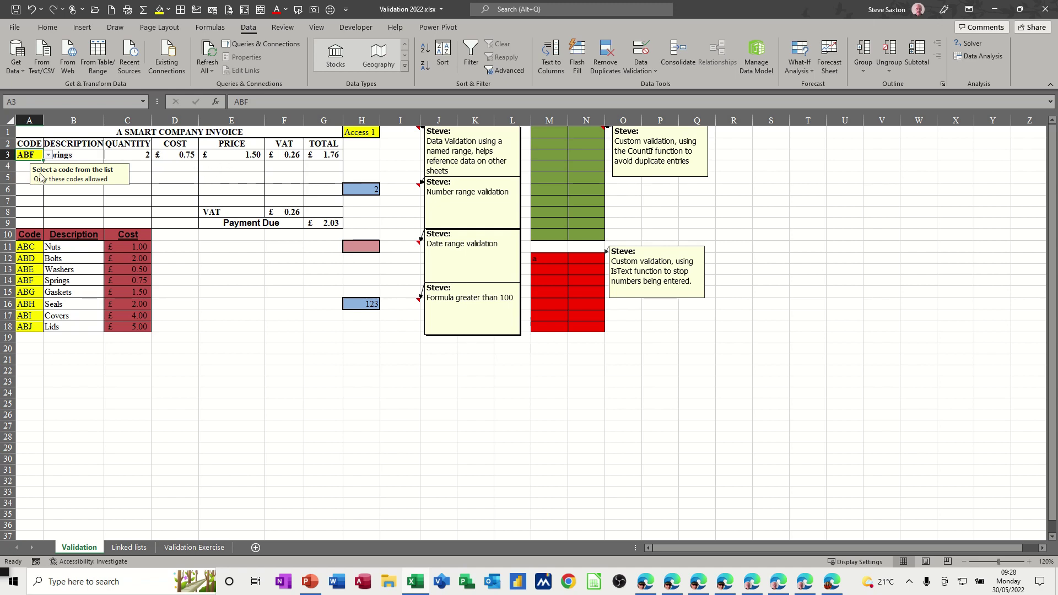
pyautogui.click(48, 156)
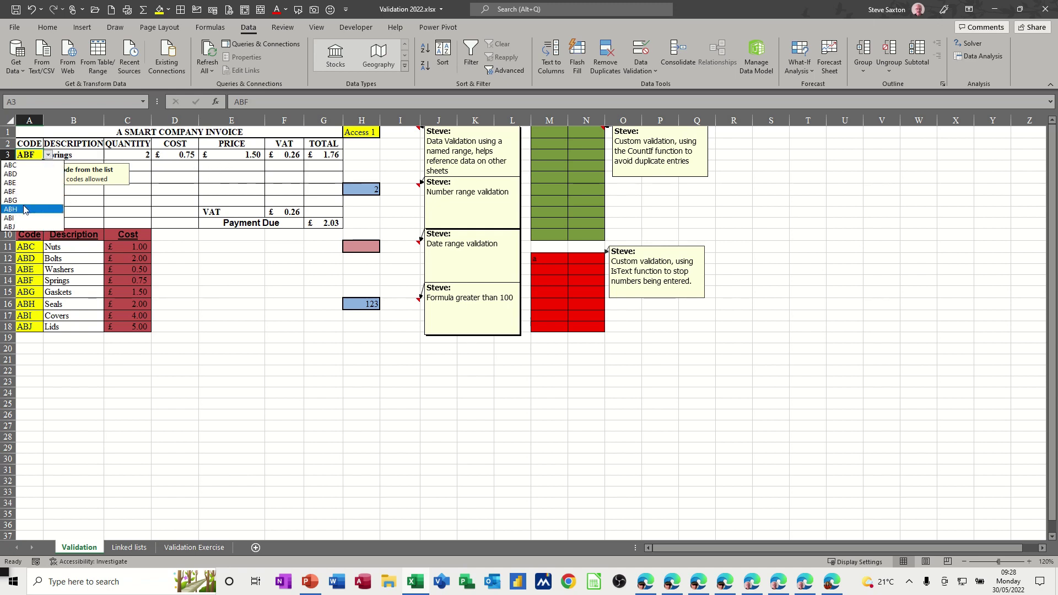
pyautogui.click(36, 192)
pyautogui.click(83, 154)
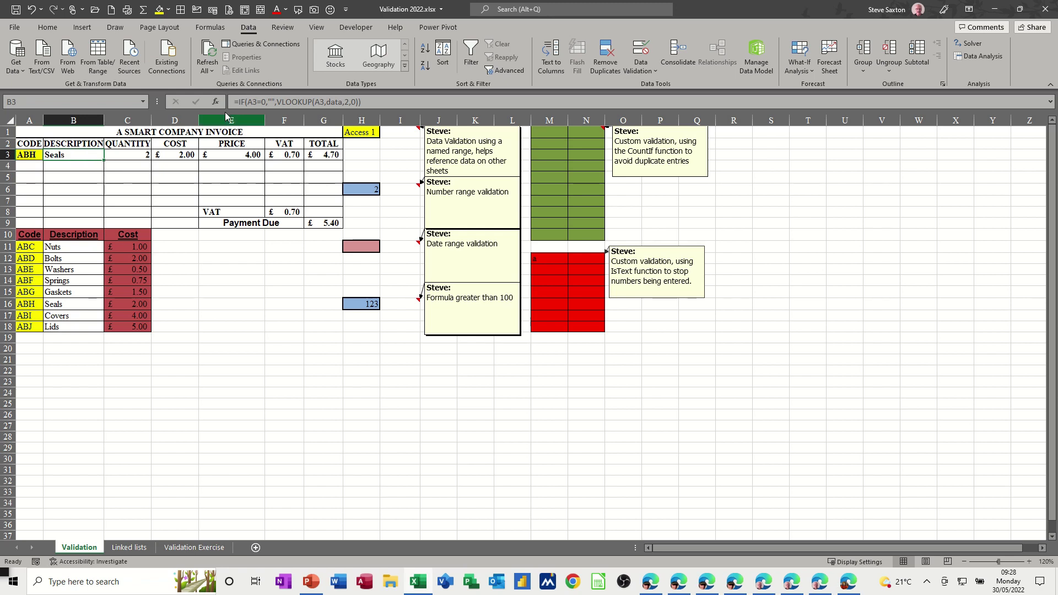
# Set the invoice's first code in A3 to ABC from the list of allowed codes
pyautogui.click(33, 155)
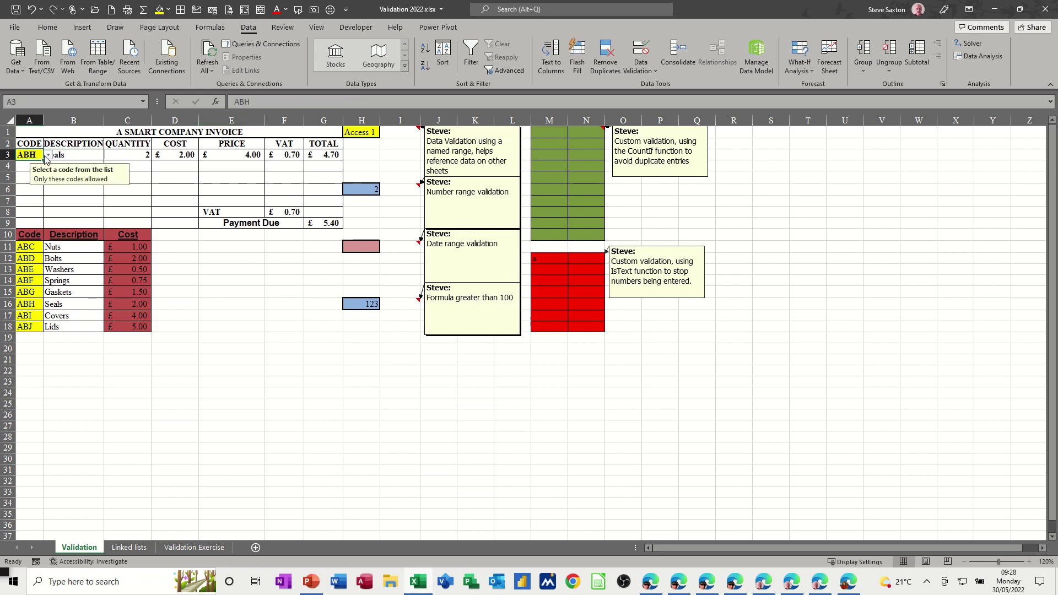
pyautogui.click(47, 155)
pyautogui.click(33, 164)
pyautogui.click(72, 200)
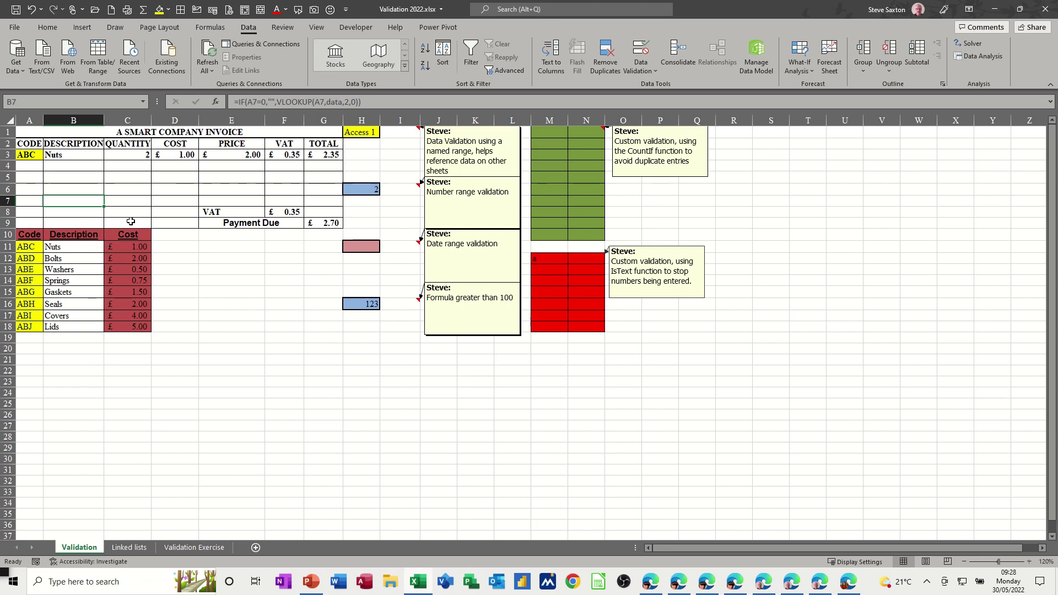
pyautogui.click(30, 156)
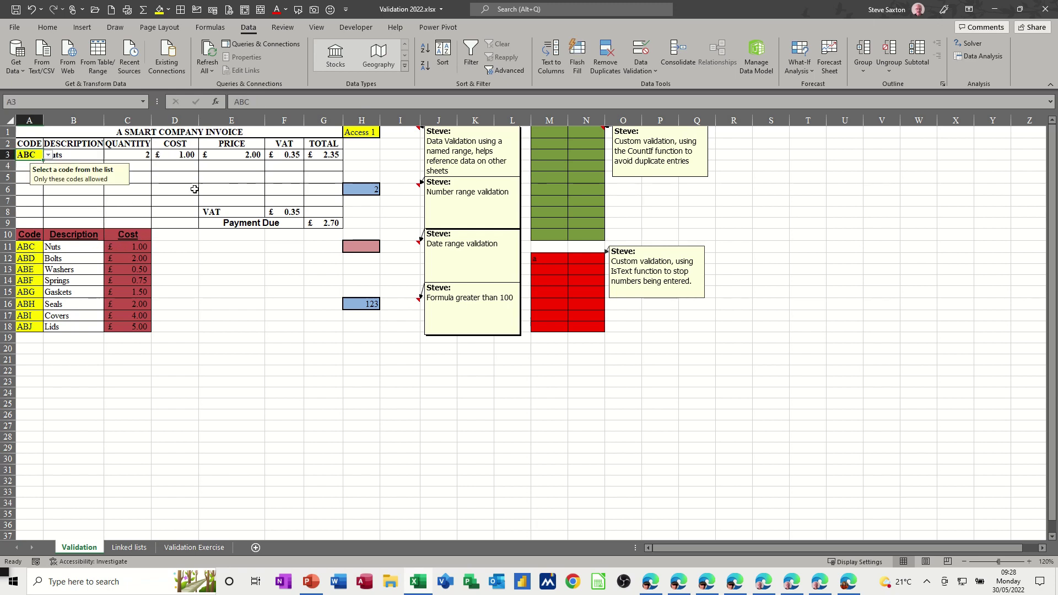
# Browse the list of allowed courses for cell H1 without choosing one
pyautogui.click(359, 135)
pyautogui.click(385, 134)
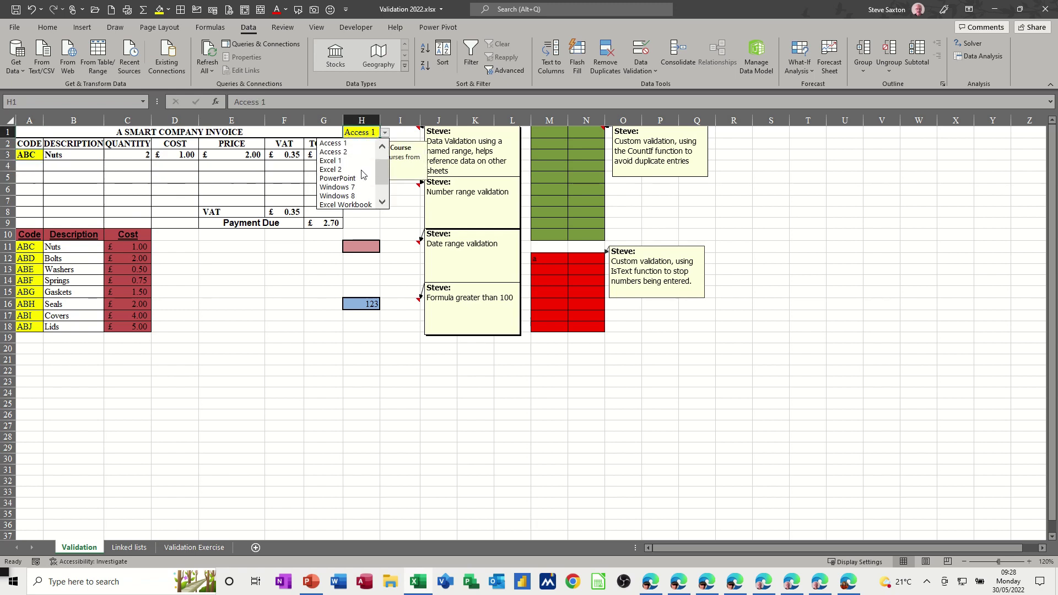
pyautogui.scroll(-1, 364, 171)
pyautogui.scroll(2, 366, 154)
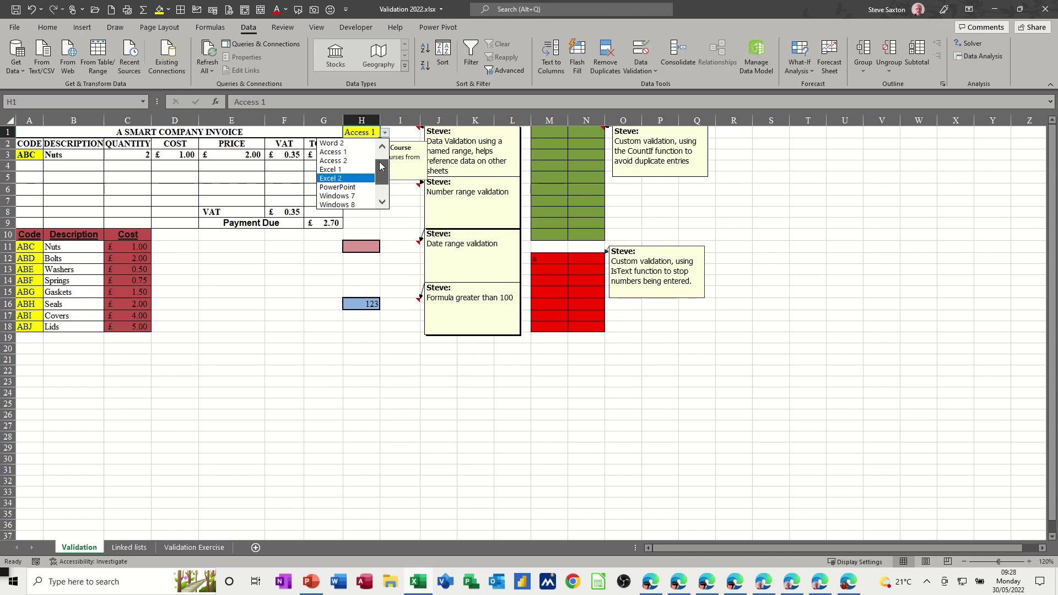
pyautogui.click(356, 132)
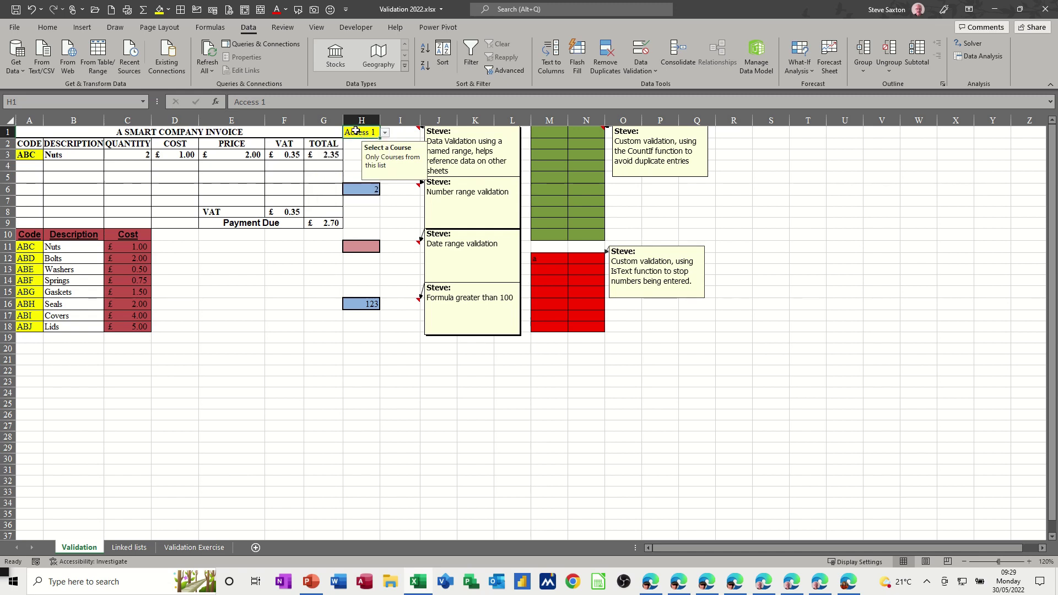
# Test the course validation by trying to enter "w" in H1, and cancel the entry
pyautogui.write('w')
pyautogui.press('Return')
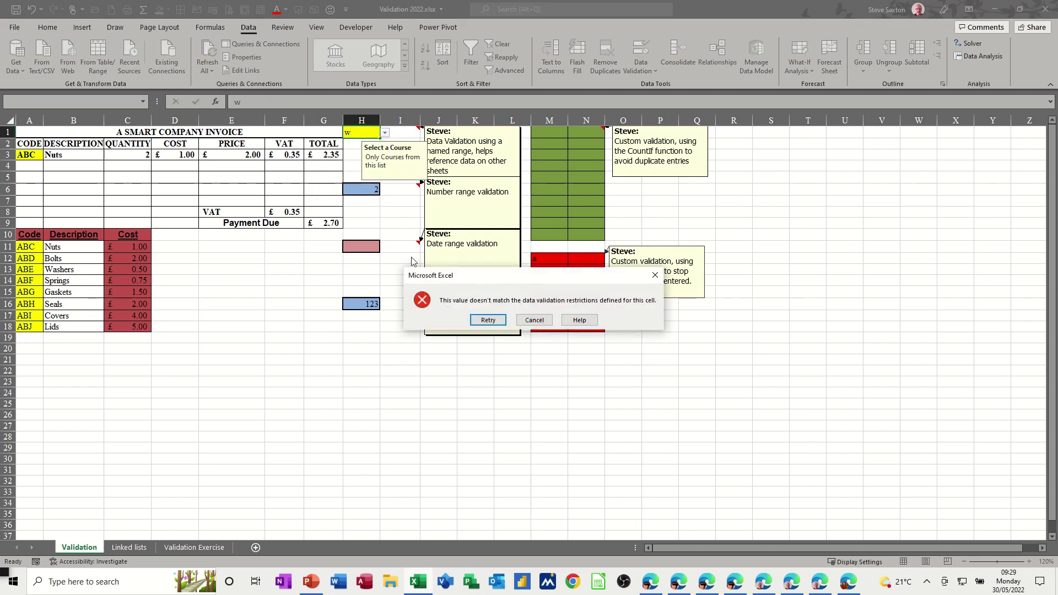
pyautogui.moveTo(455, 278); pyautogui.dragTo(284, 259)
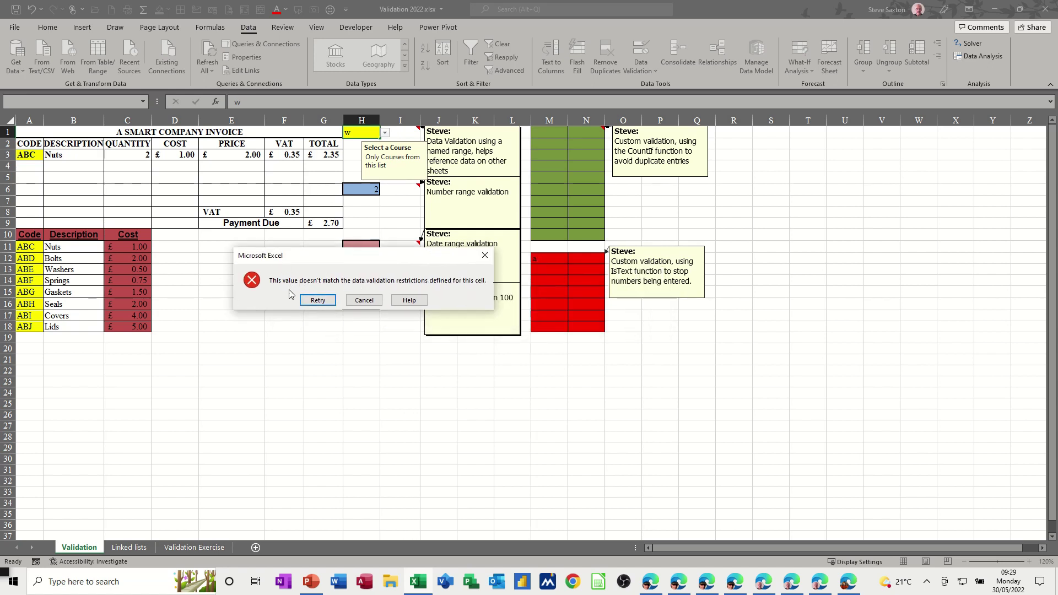
pyautogui.click(364, 300)
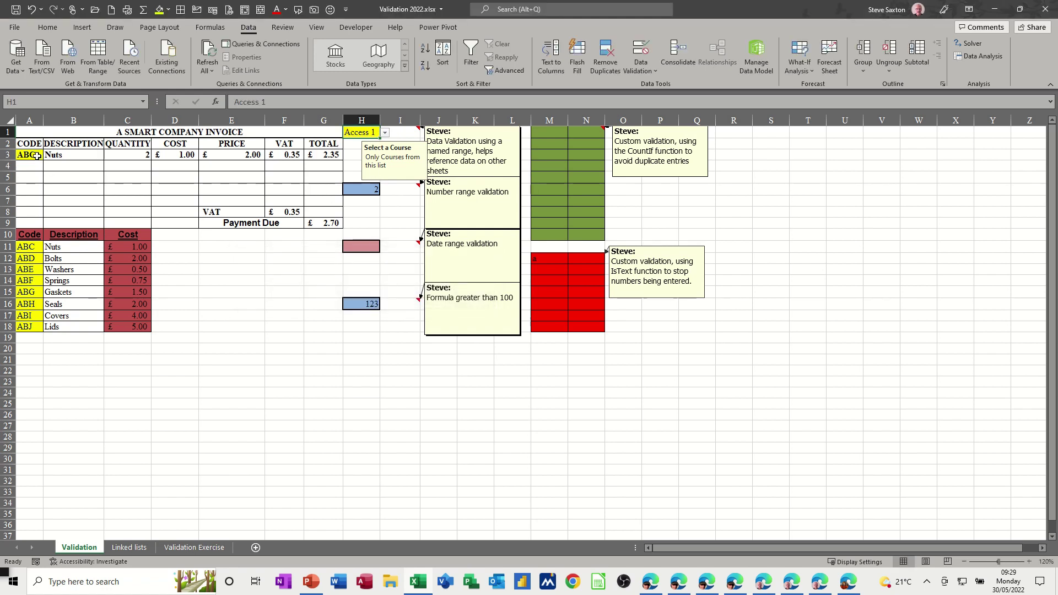
# Test the code validation by trying to enter "w" in A3, cancel the entry and review the allowed codes
pyautogui.click(37, 156)
pyautogui.write('w')
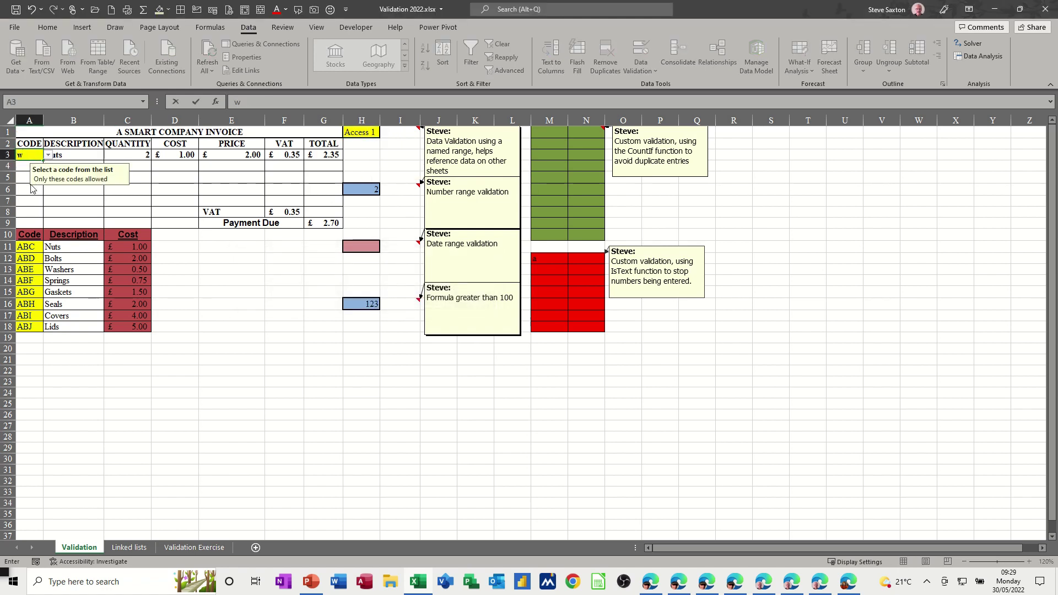
pyautogui.press('Return')
pyautogui.moveTo(472, 281); pyautogui.dragTo(211, 270)
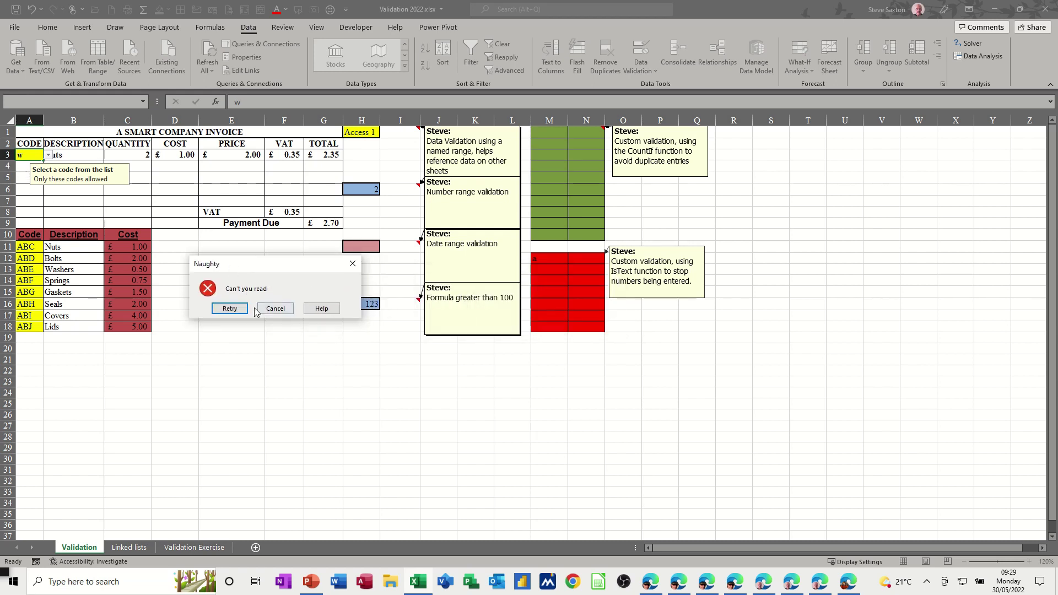
pyautogui.click(275, 308)
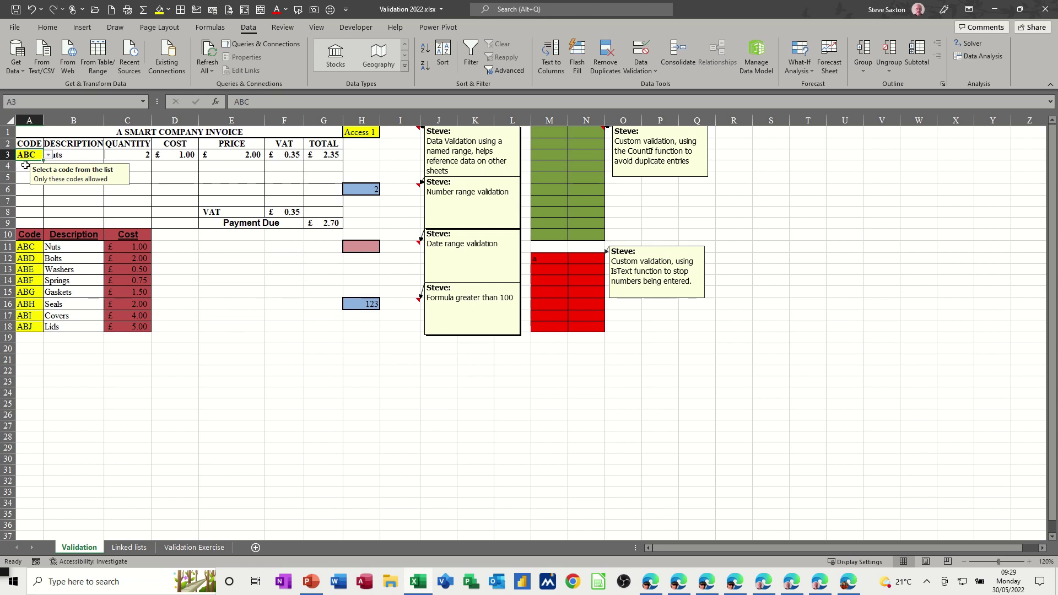
pyautogui.click(48, 154)
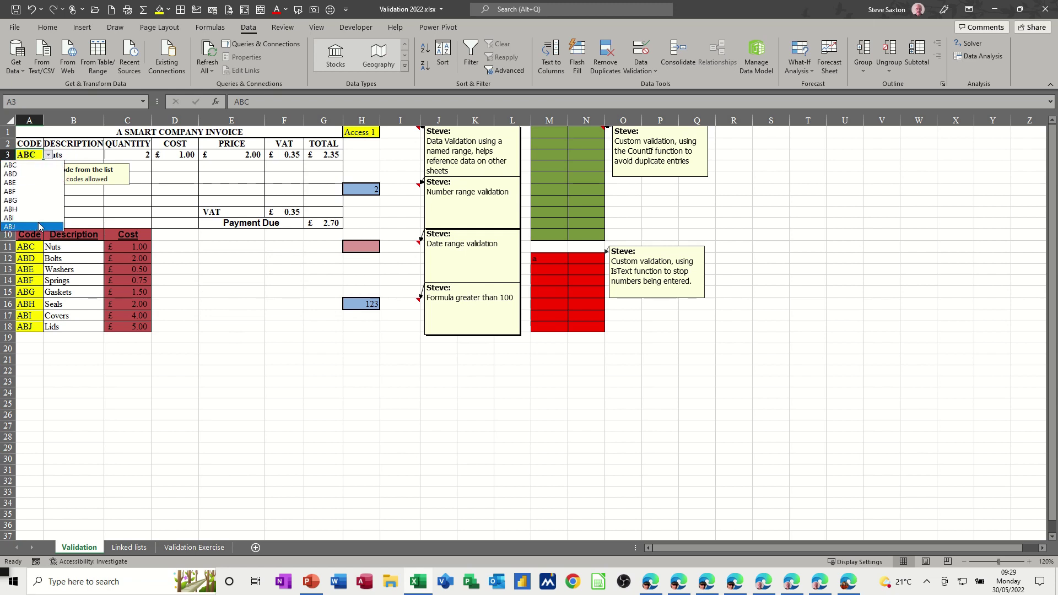
pyautogui.click(284, 287)
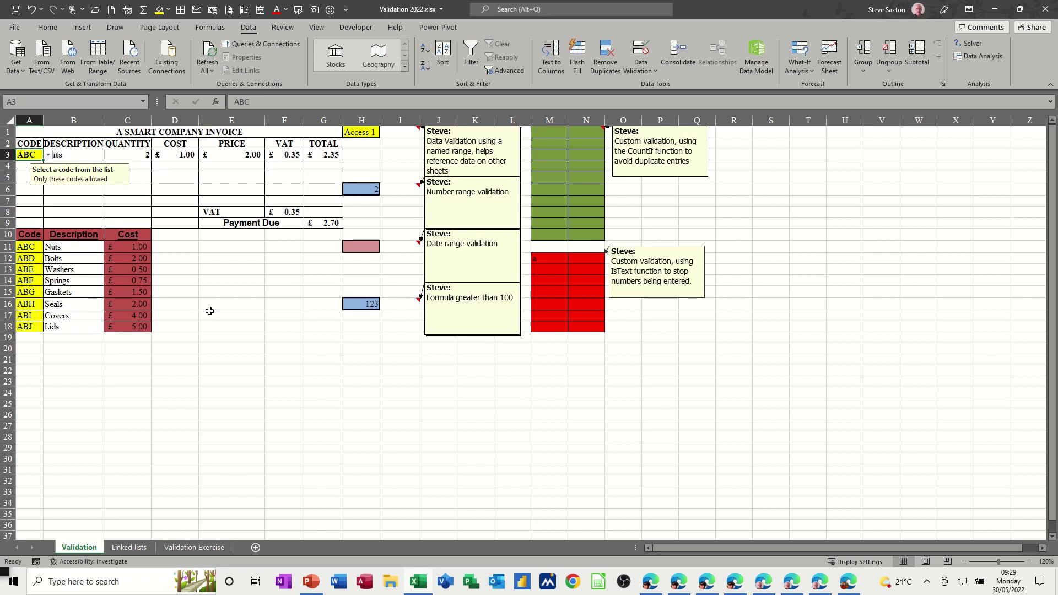
# Fill cell E11 yellow and set its data validation to a List with source =$A$11:$A$18
pyautogui.click(214, 246)
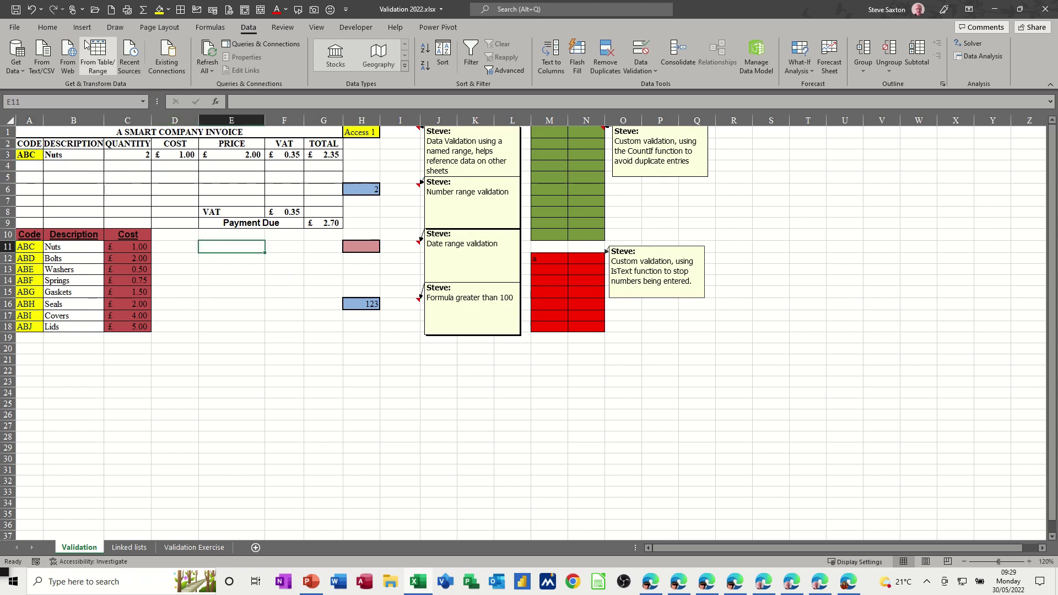
pyautogui.click(159, 9)
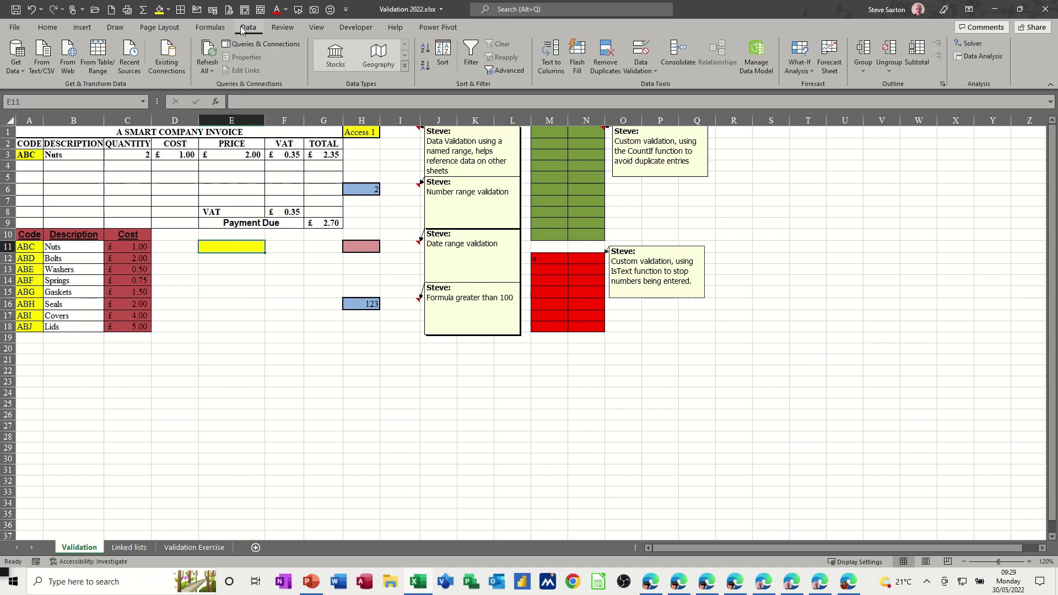
pyautogui.click(637, 52)
pyautogui.moveTo(324, 243); pyautogui.dragTo(443, 137)
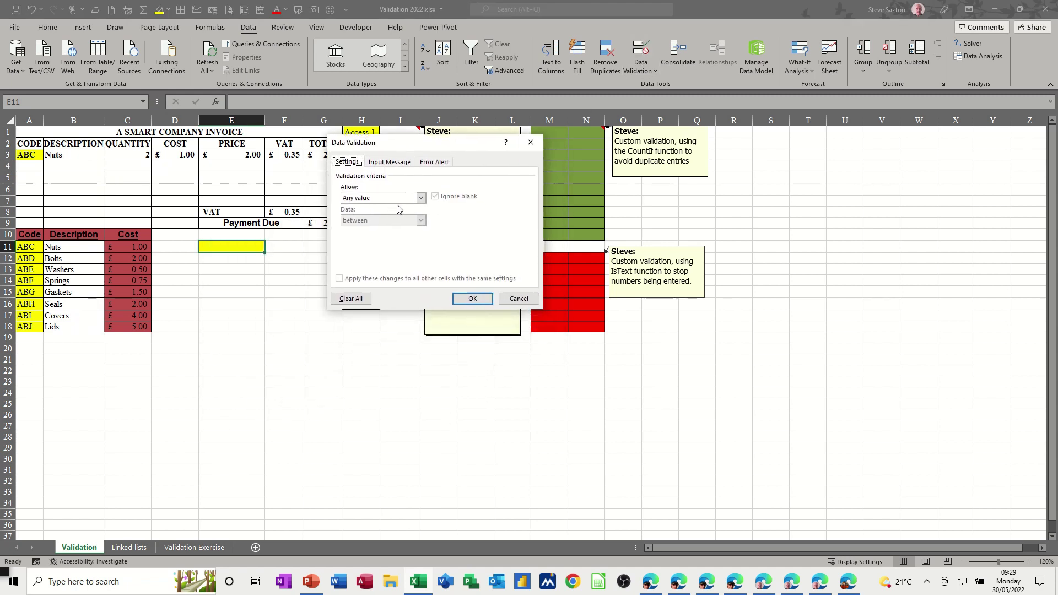
pyautogui.click(374, 202)
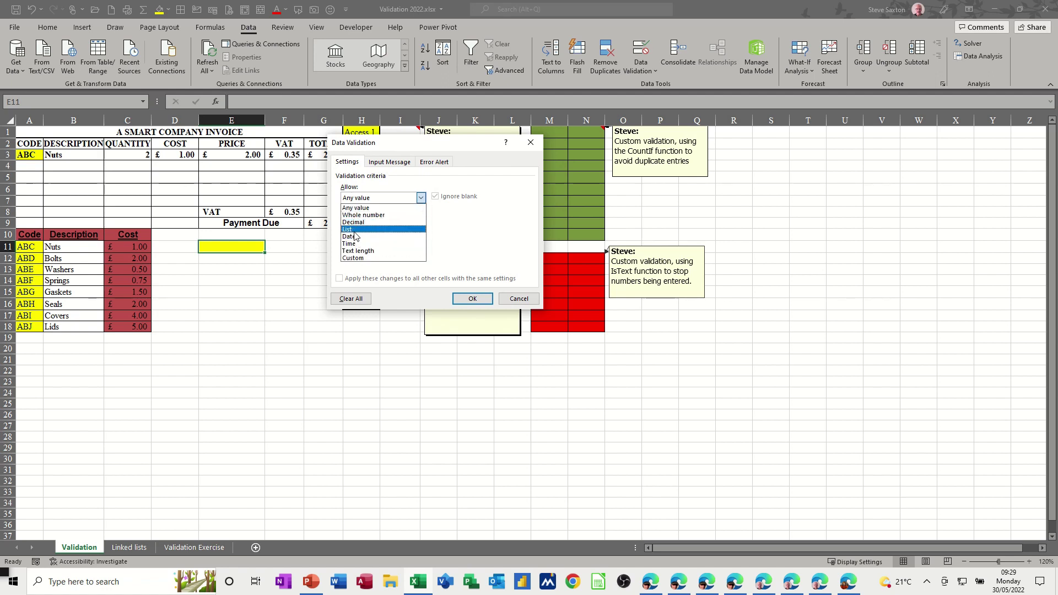
pyautogui.click(354, 230)
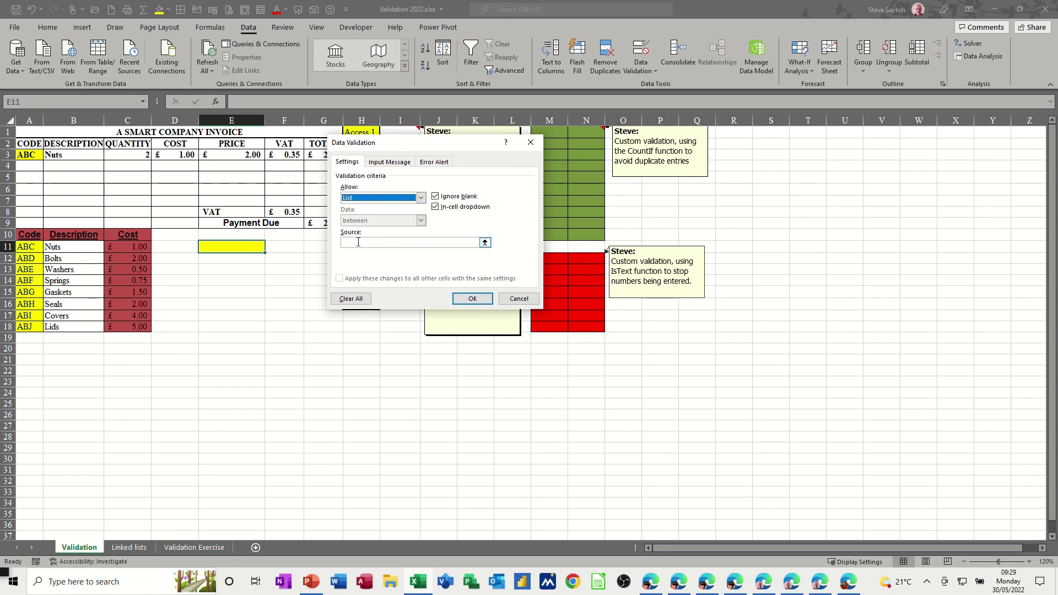
pyautogui.click(358, 243)
pyautogui.moveTo(27, 248); pyautogui.dragTo(32, 323)
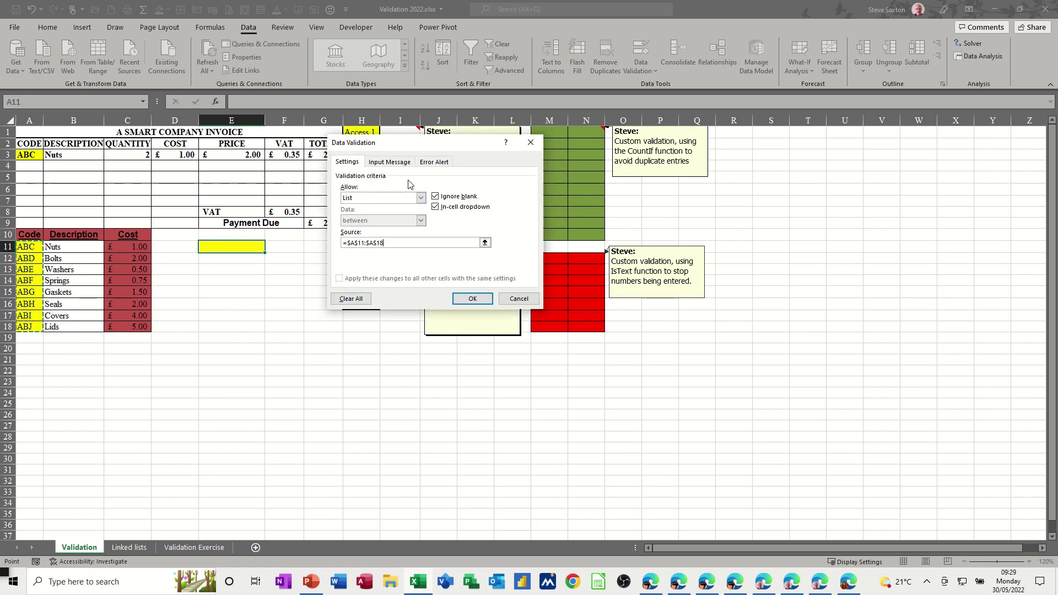
# Give the E11 validation an input message title of "Only these codes"
pyautogui.click(388, 162)
pyautogui.click(367, 213)
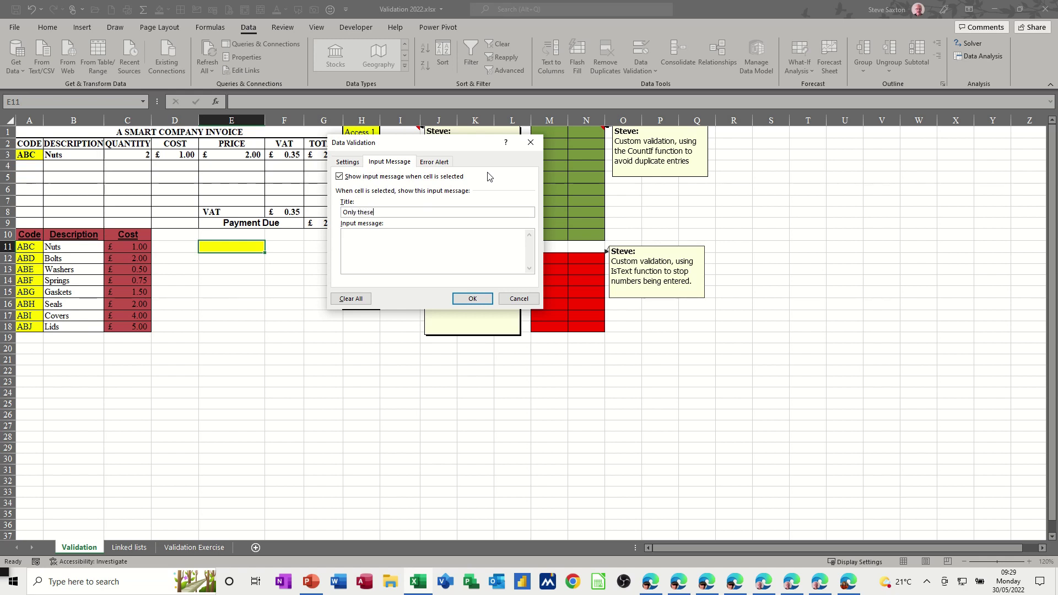
pyautogui.write('Only these codes')
# Set the error alert to Warning style with title "Error" and message "Wrong Code", and apply the validation to E11
pyautogui.click(435, 162)
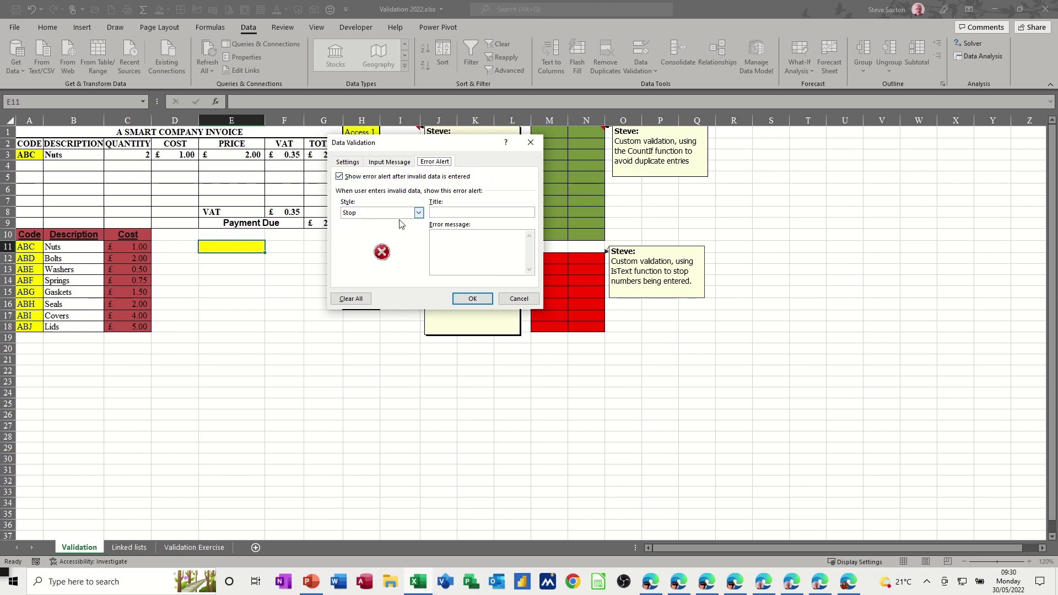
pyautogui.click(418, 213)
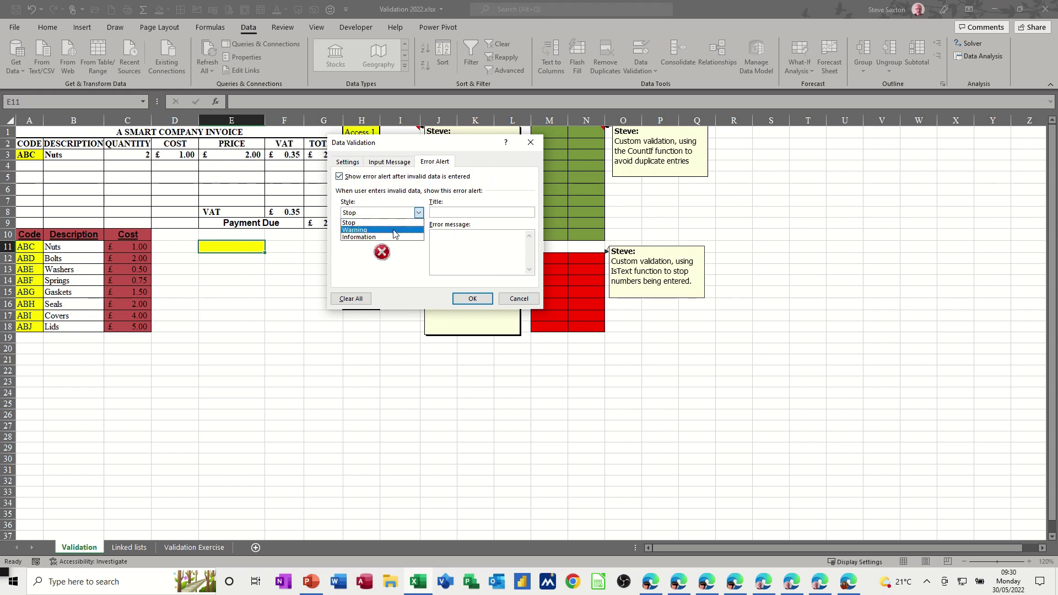
pyautogui.click(393, 231)
pyautogui.click(393, 233)
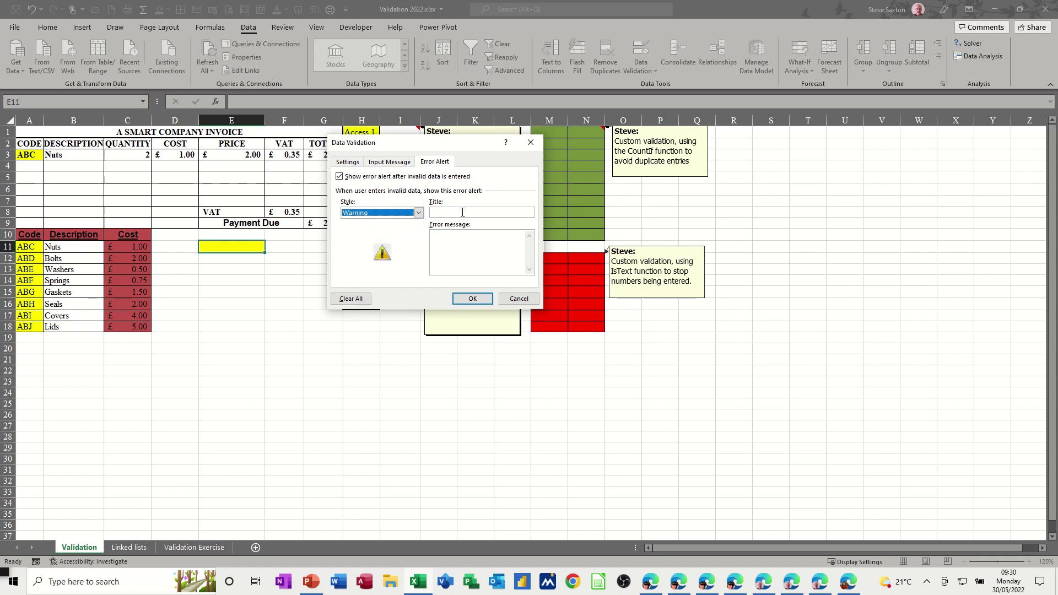
pyautogui.click(463, 212)
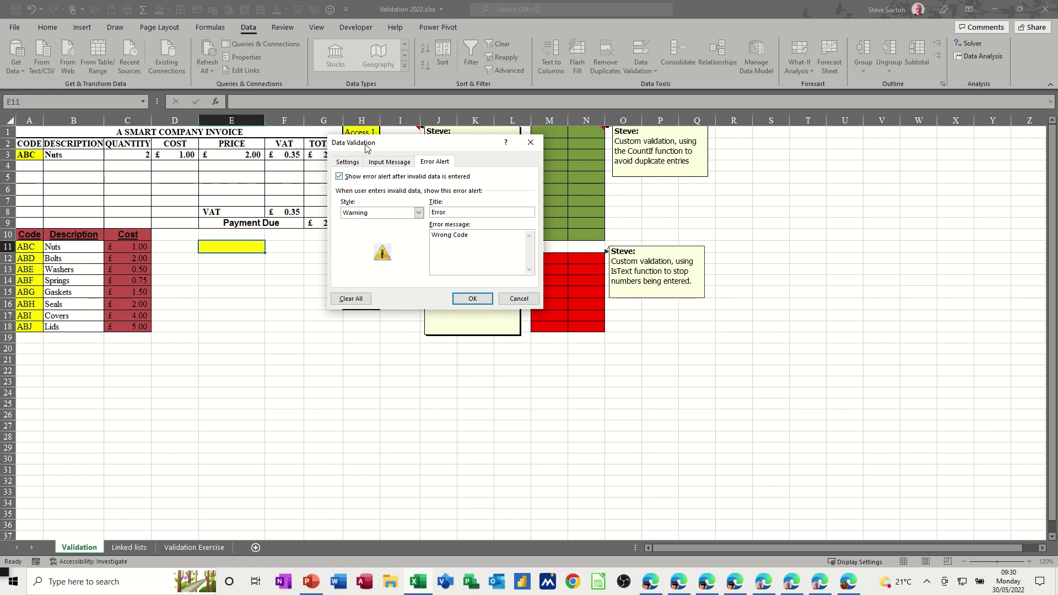
pyautogui.click(462, 300)
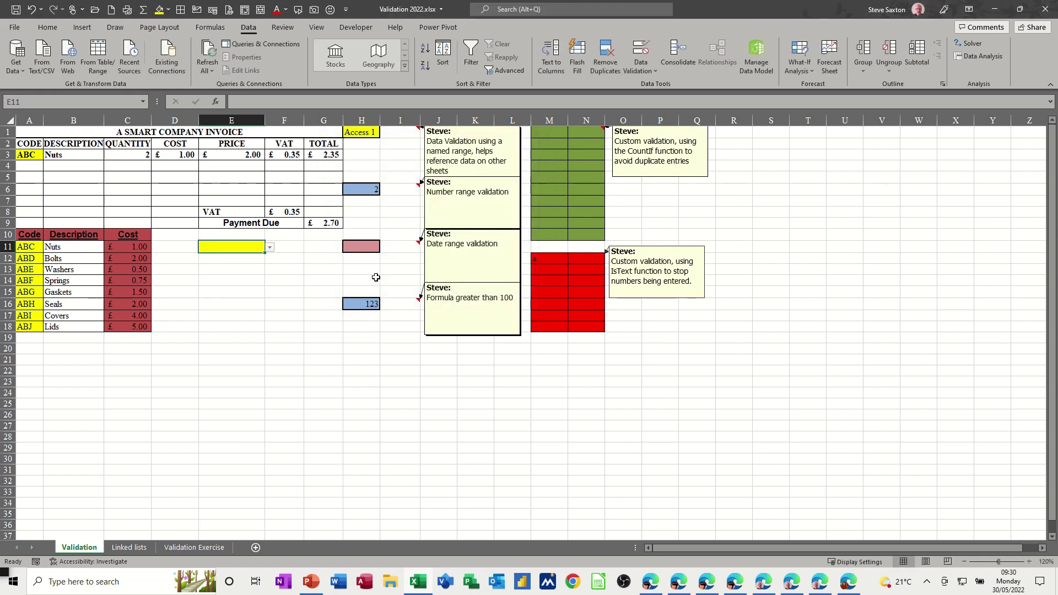
# Choose ABF from the list in E11, and test the warning by trying to enter "w" and cancelling it
pyautogui.click(270, 248)
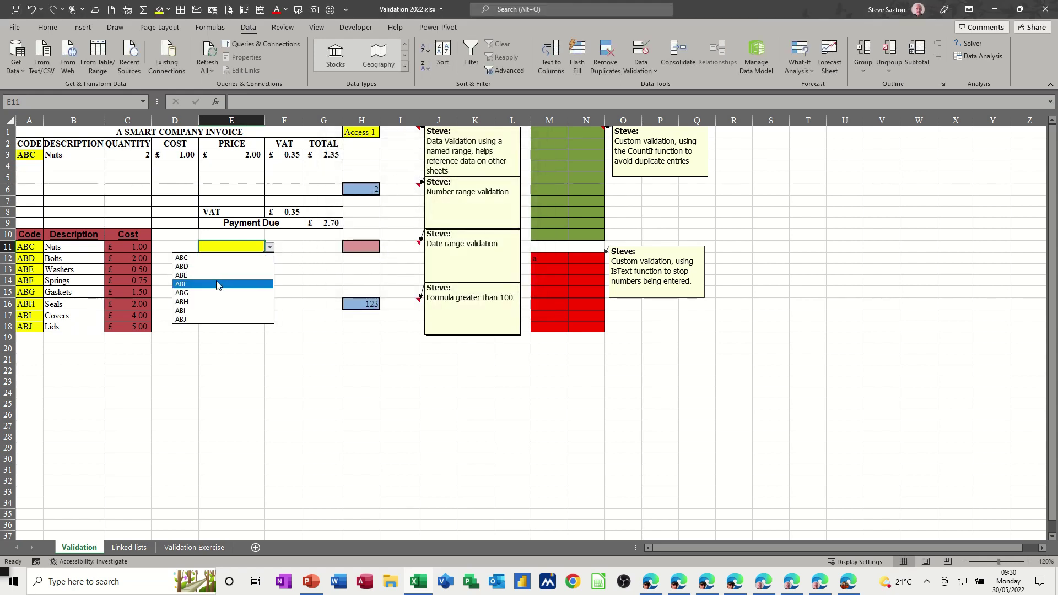
pyautogui.click(237, 284)
pyautogui.write('w')
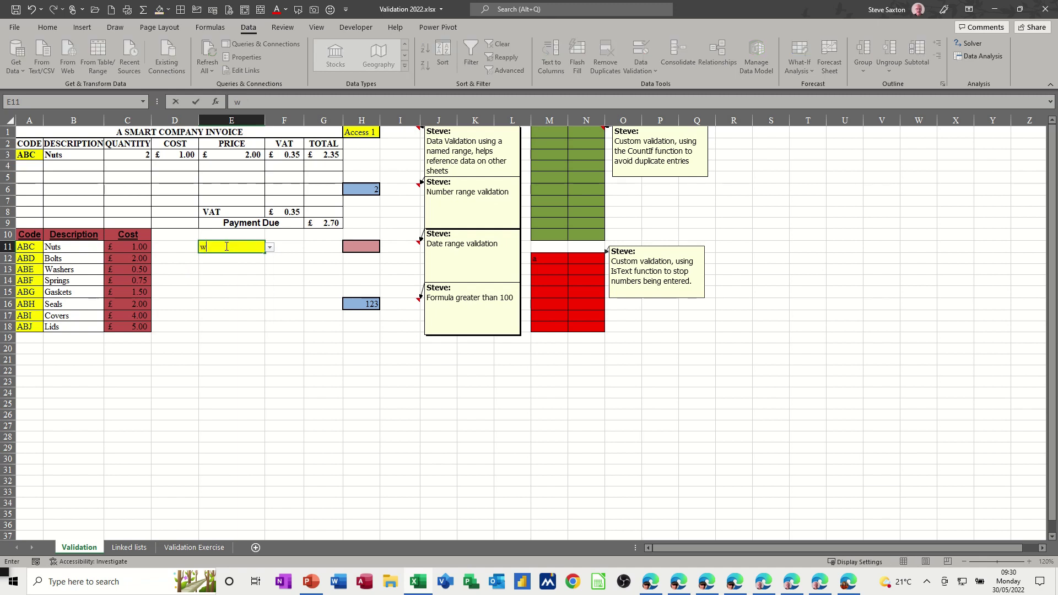
pyautogui.press('Return')
pyautogui.moveTo(478, 280); pyautogui.dragTo(246, 282)
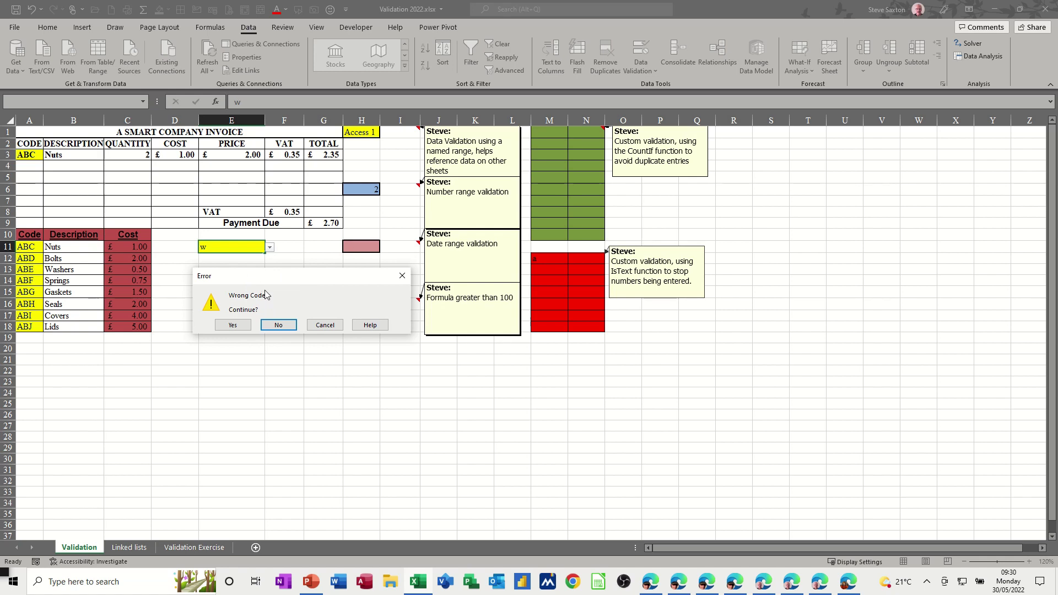
pyautogui.click(325, 325)
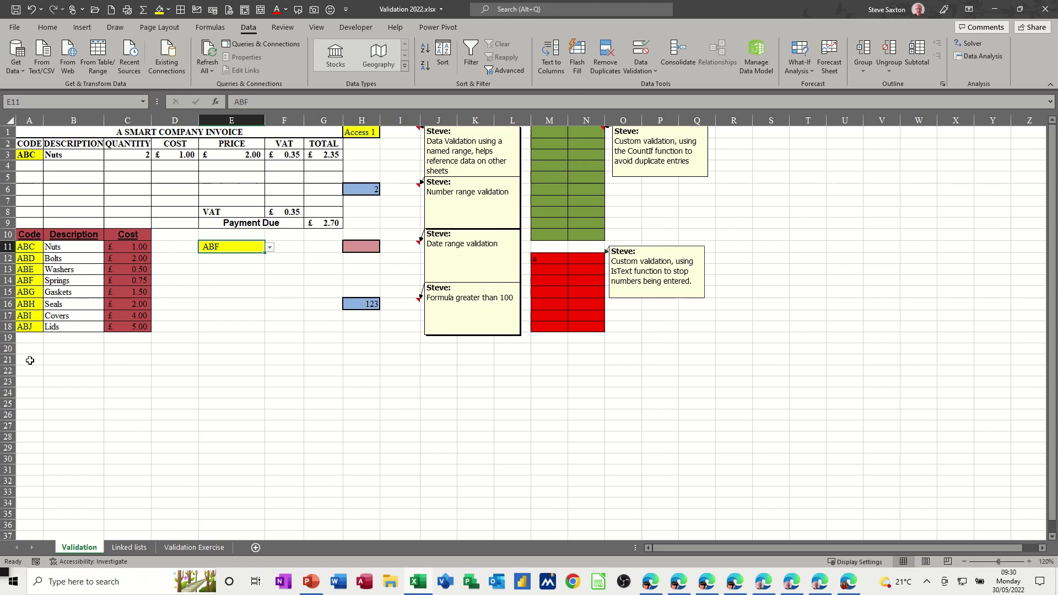
# Set the data validation of cell E13 to a List with the source 1,2,3
pyautogui.click(226, 269)
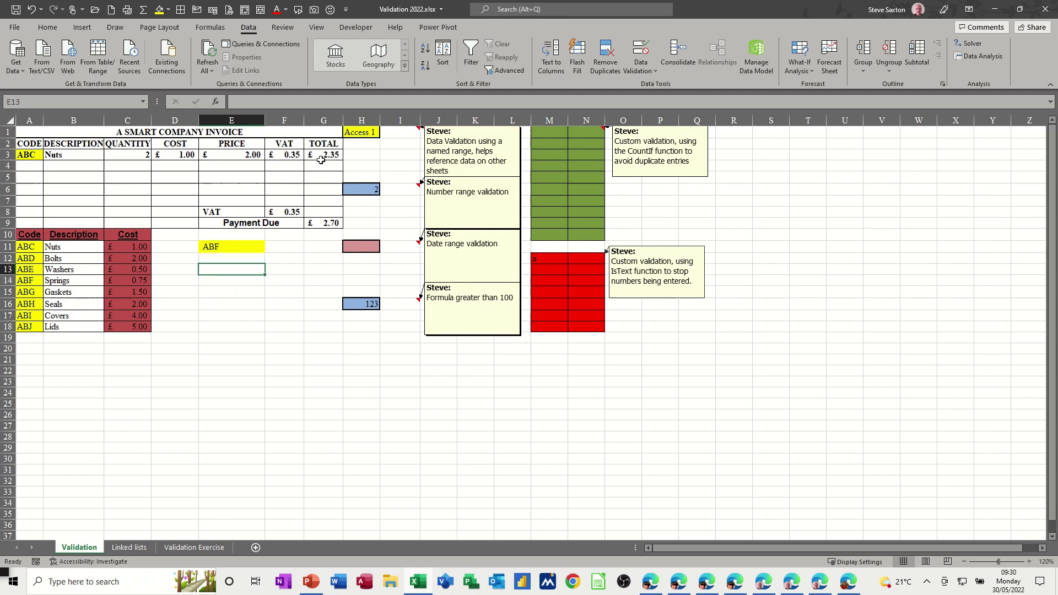
pyautogui.click(640, 55)
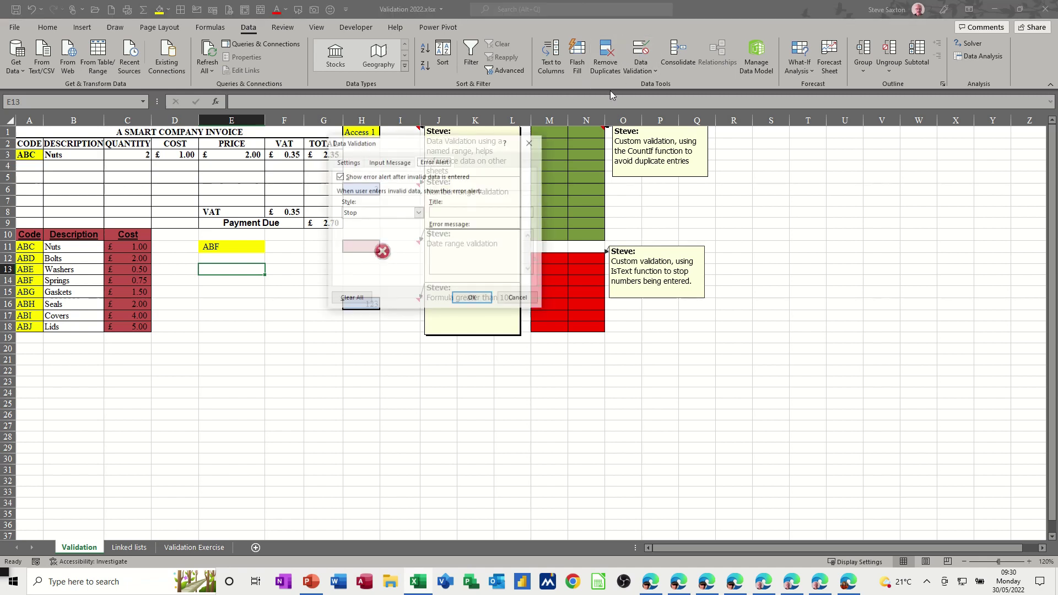
pyautogui.click(350, 162)
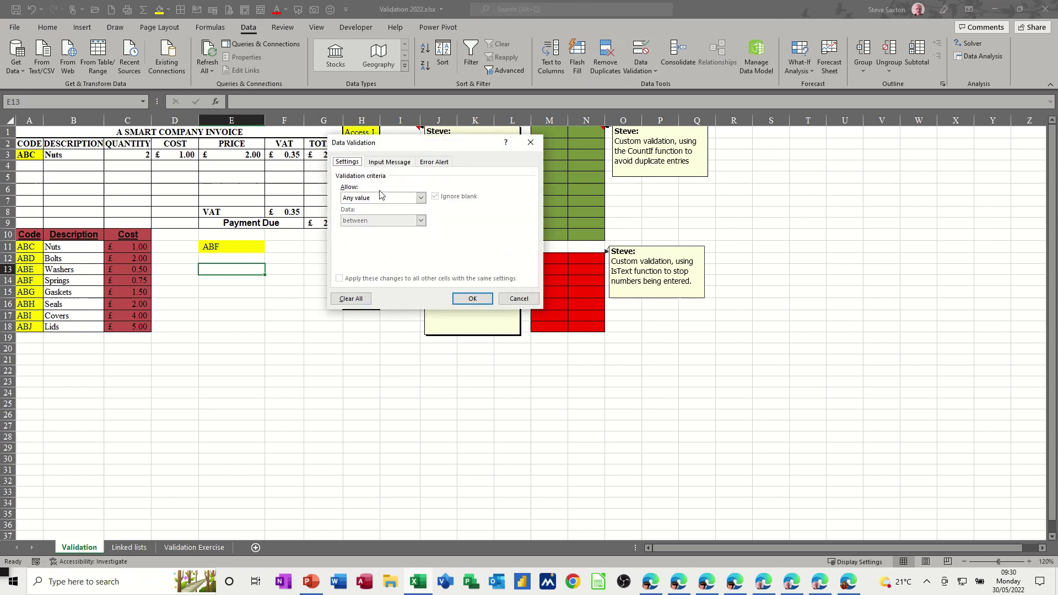
pyautogui.click(408, 199)
pyautogui.click(356, 229)
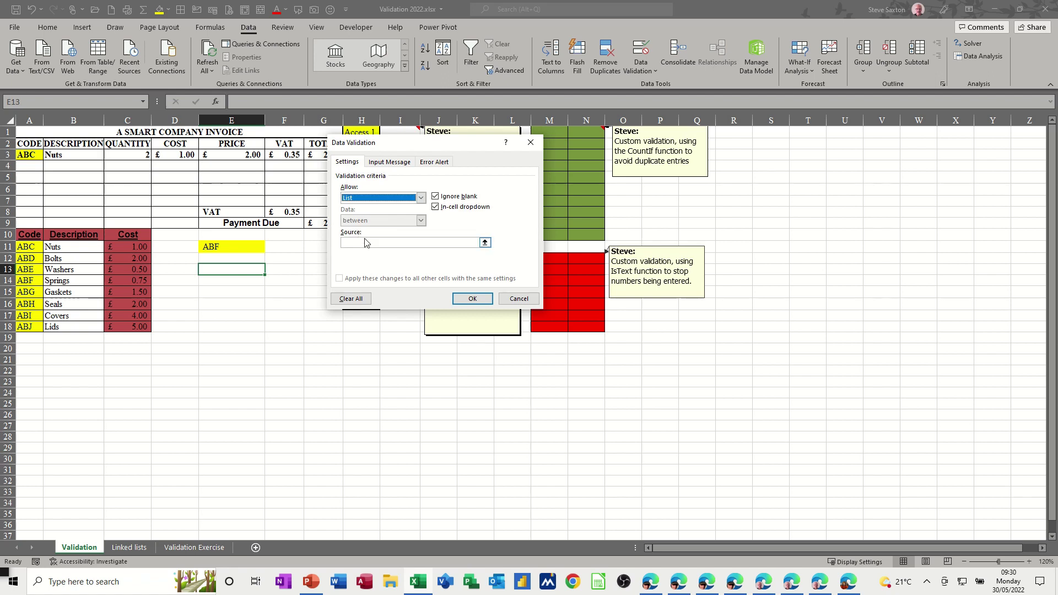
pyautogui.click(369, 241)
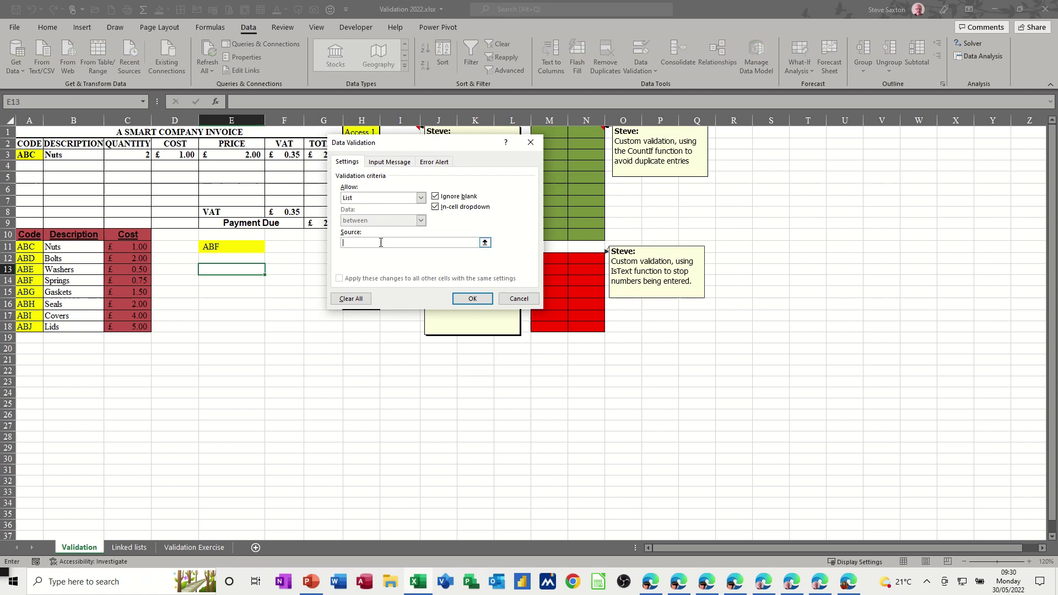
pyautogui.write('1,2,3')
pyautogui.click(468, 298)
# Test the drop-down list in E13 by choosing 2 and switching the selection to 3
pyautogui.click(270, 270)
pyautogui.click(254, 287)
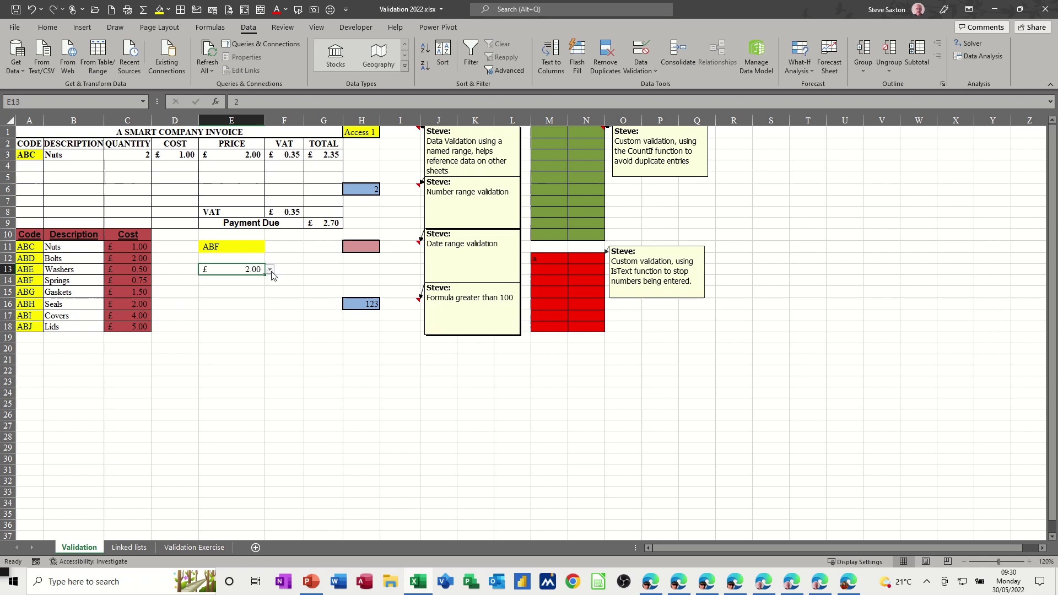
pyautogui.click(271, 269)
pyautogui.click(253, 295)
# Examine the course list in H1 and its source range A2:A14 on the Validation Exercise sheet, and return to the Validation sheet
pyautogui.click(369, 131)
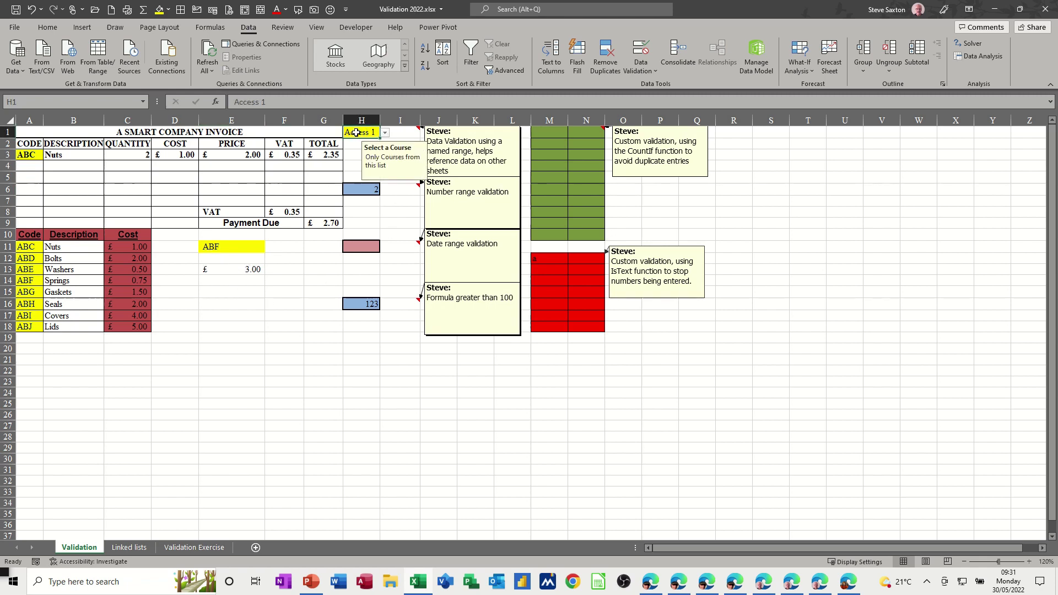
pyautogui.click(386, 134)
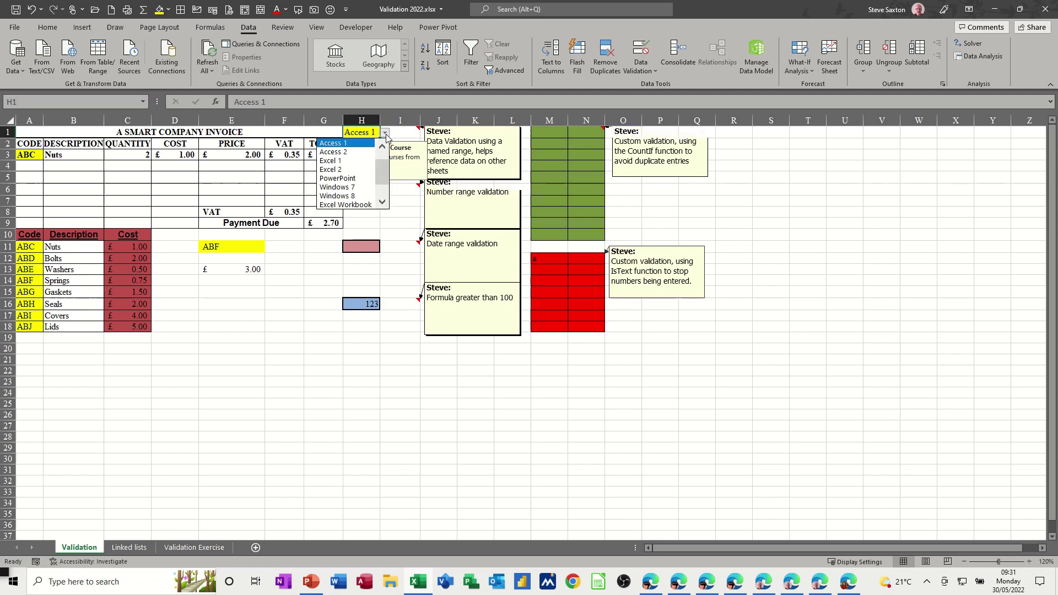
pyautogui.click(386, 134)
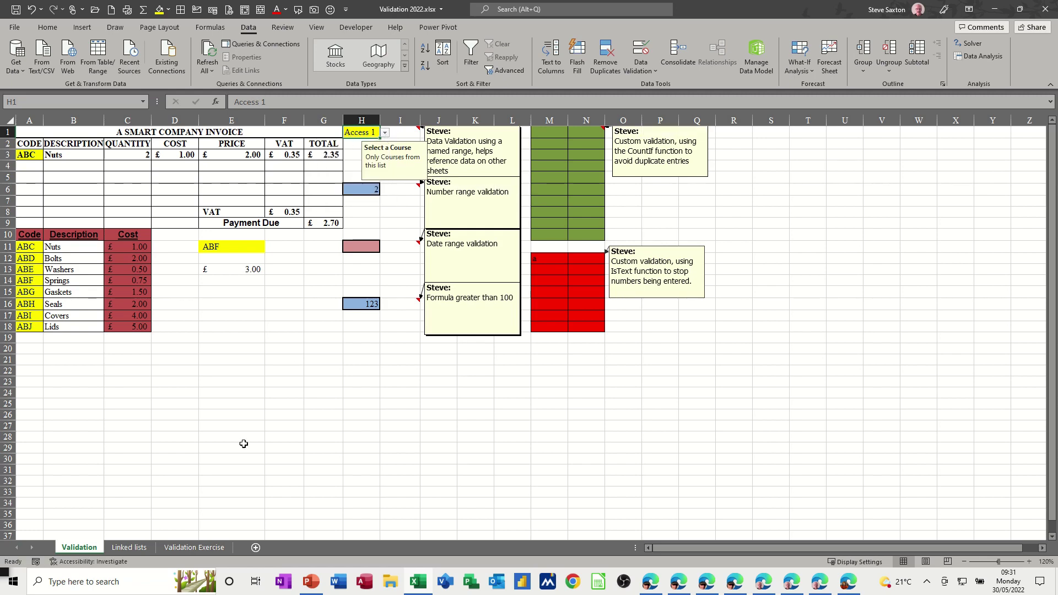
pyautogui.click(194, 548)
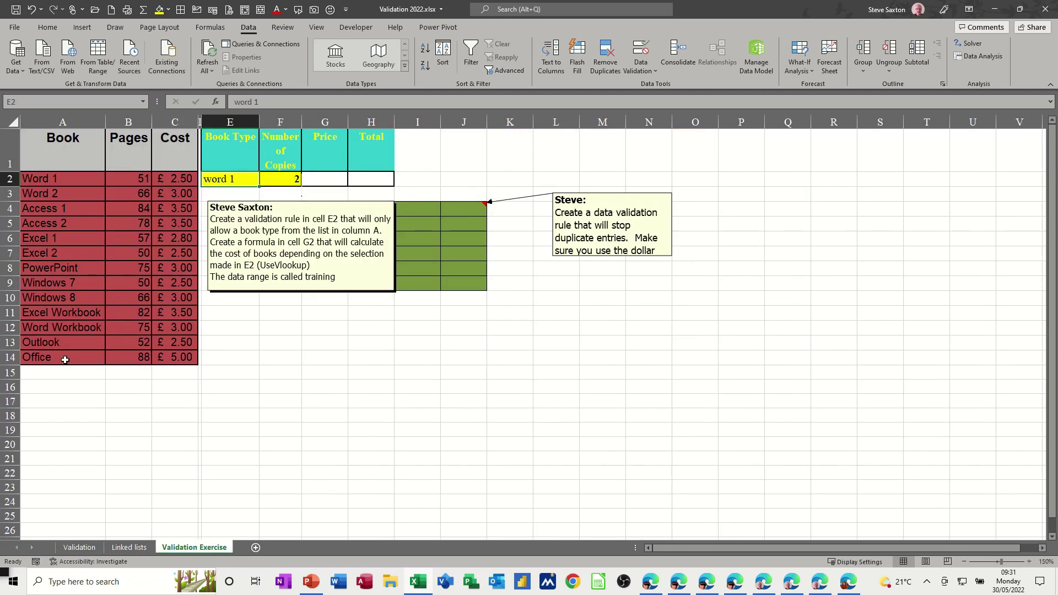
pyautogui.click(61, 179)
pyautogui.moveTo(60, 190); pyautogui.dragTo(58, 359)
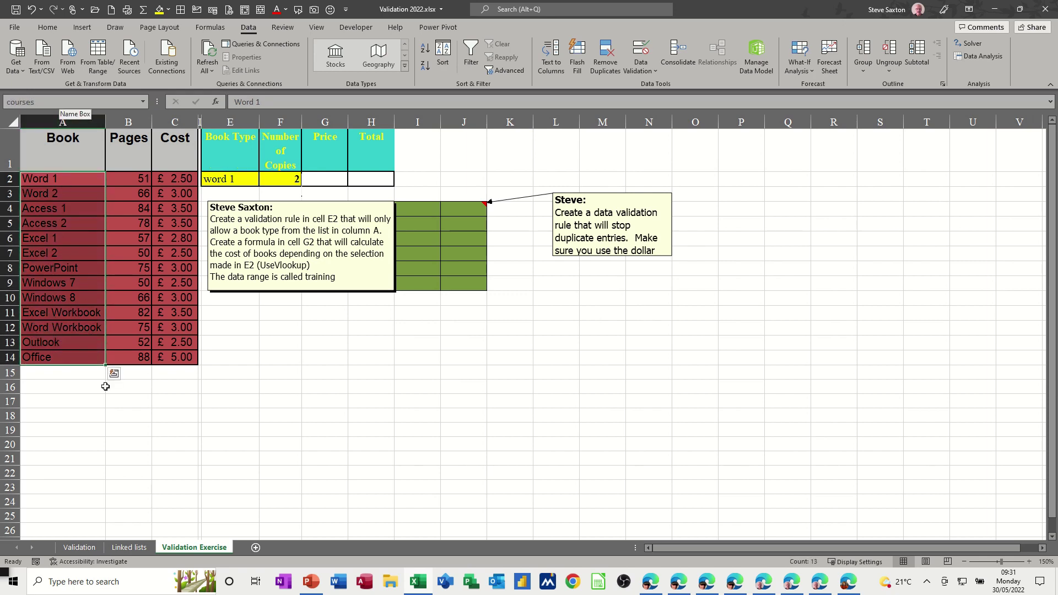
pyautogui.click(78, 549)
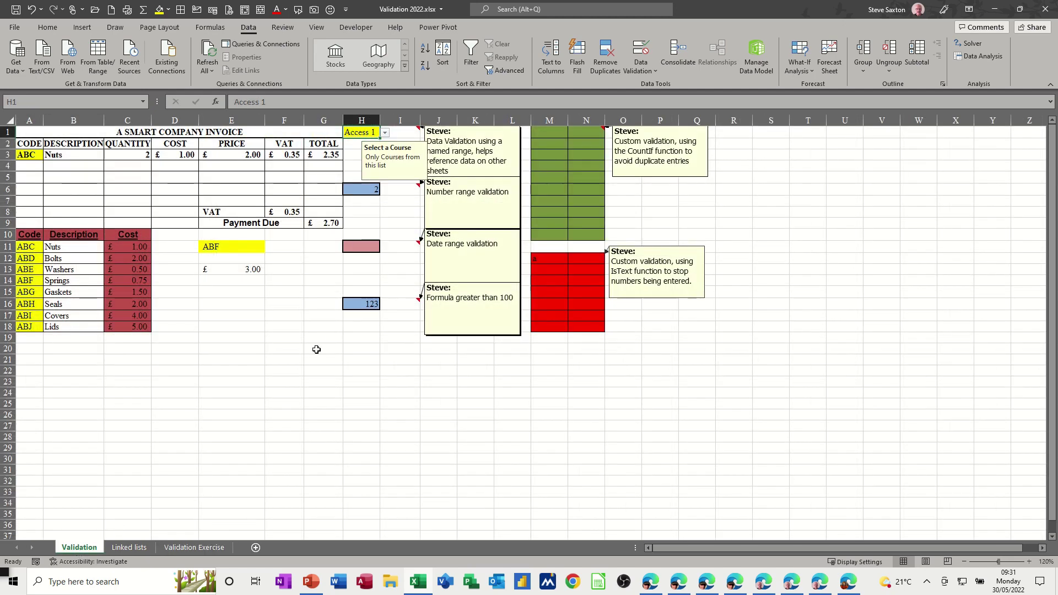
# Fill cell E15 light green and set its data validation to a List with the named range =courses as source
pyautogui.click(222, 289)
pyautogui.click(167, 10)
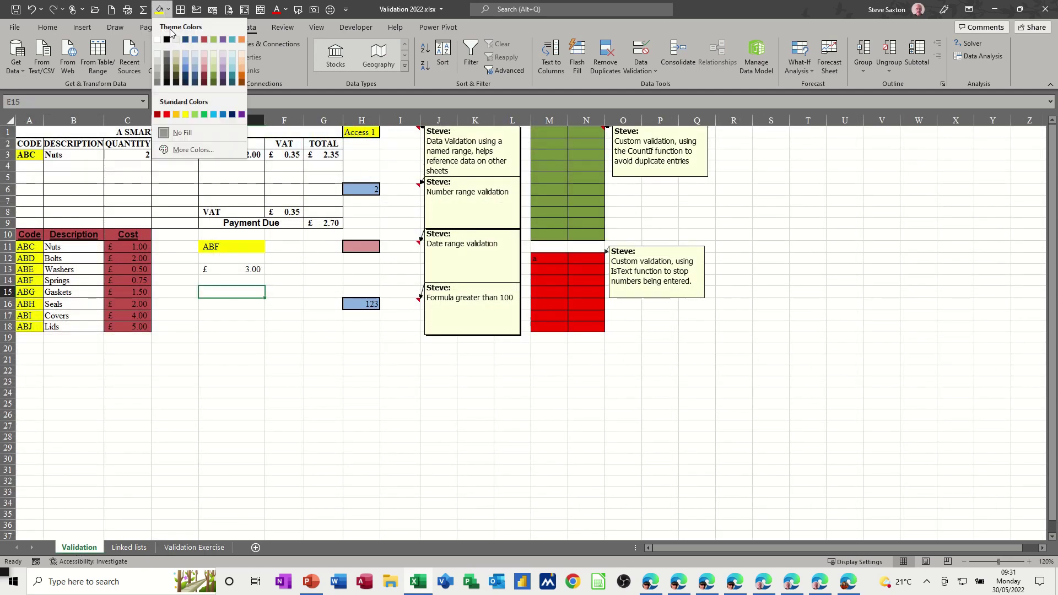
pyautogui.click(212, 62)
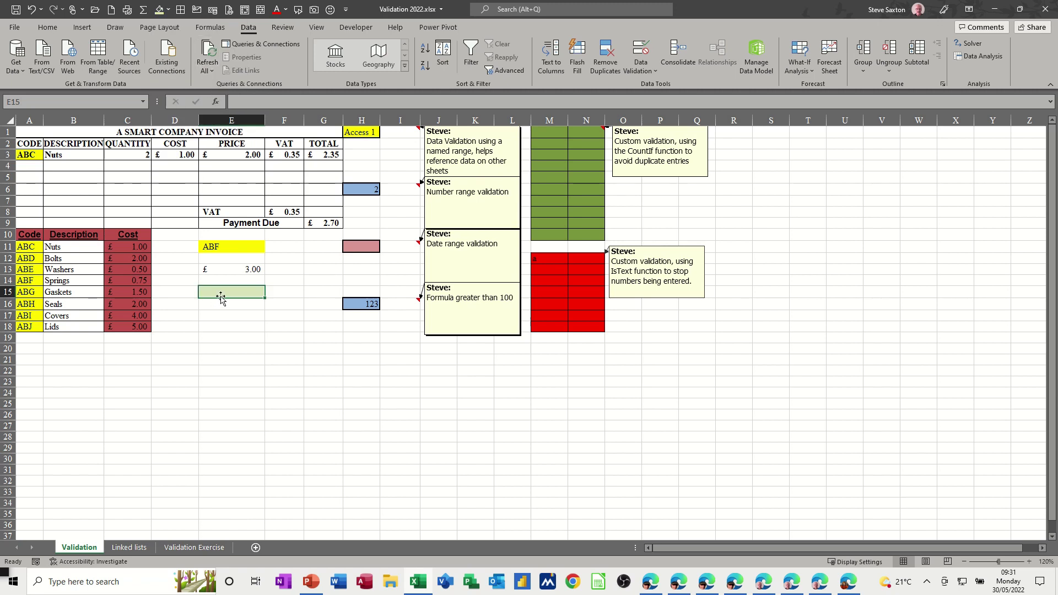
pyautogui.click(634, 57)
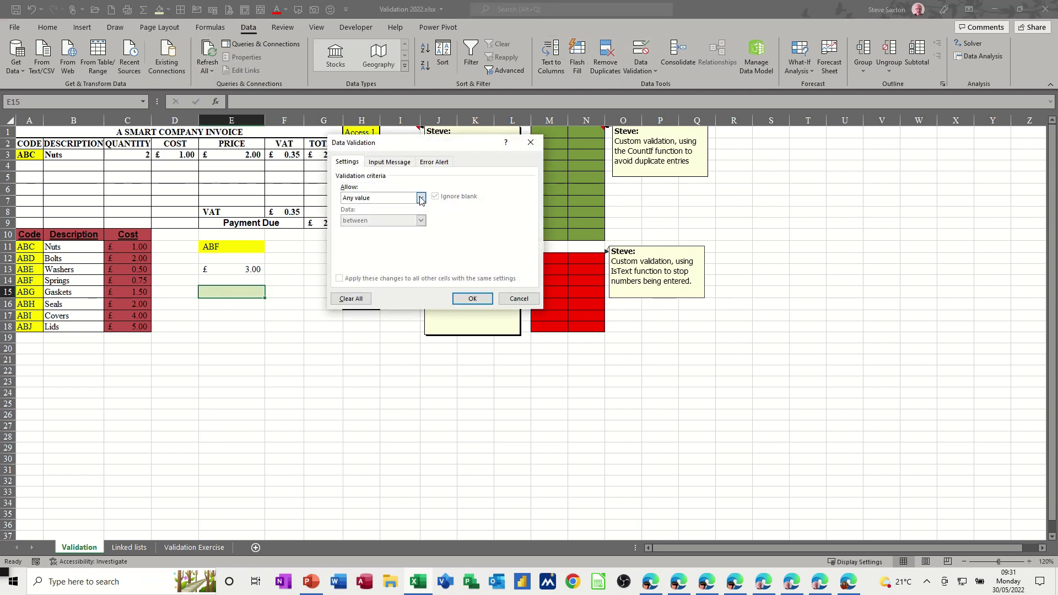
pyautogui.click(421, 198)
pyautogui.click(359, 229)
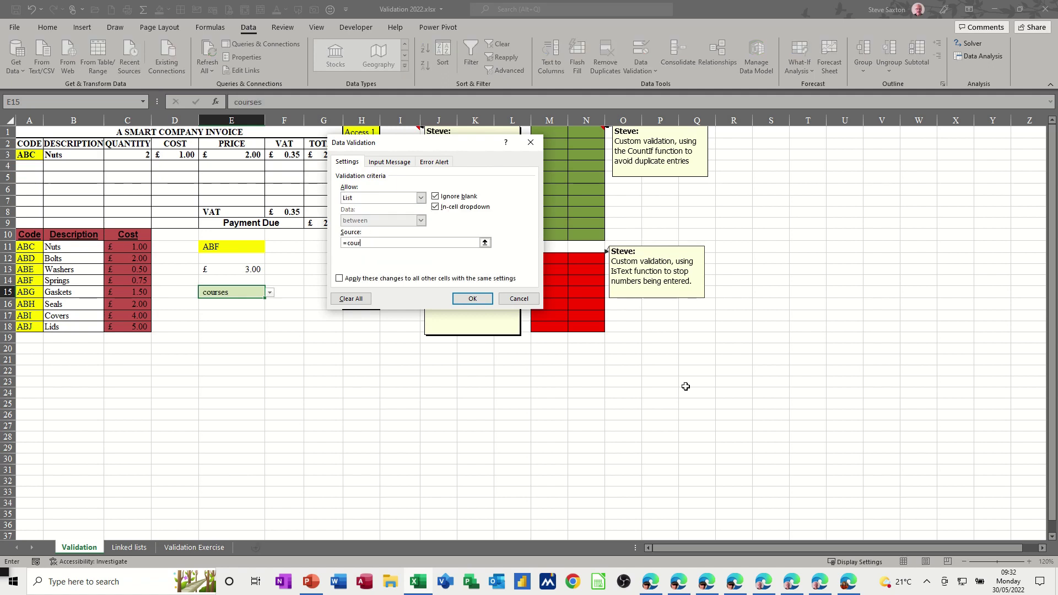
pyautogui.click(473, 298)
# Test the course list in E15 by choosing Word 2 and switching the selection to Access 2
pyautogui.click(270, 292)
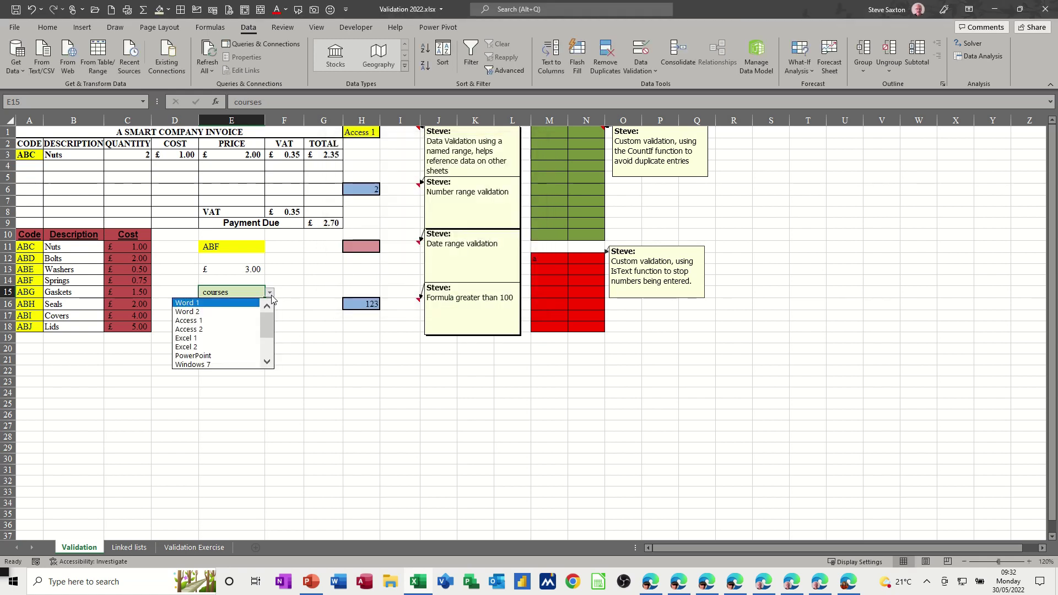
pyautogui.press('Escape')
pyautogui.hotkey('ctrl', 'z')
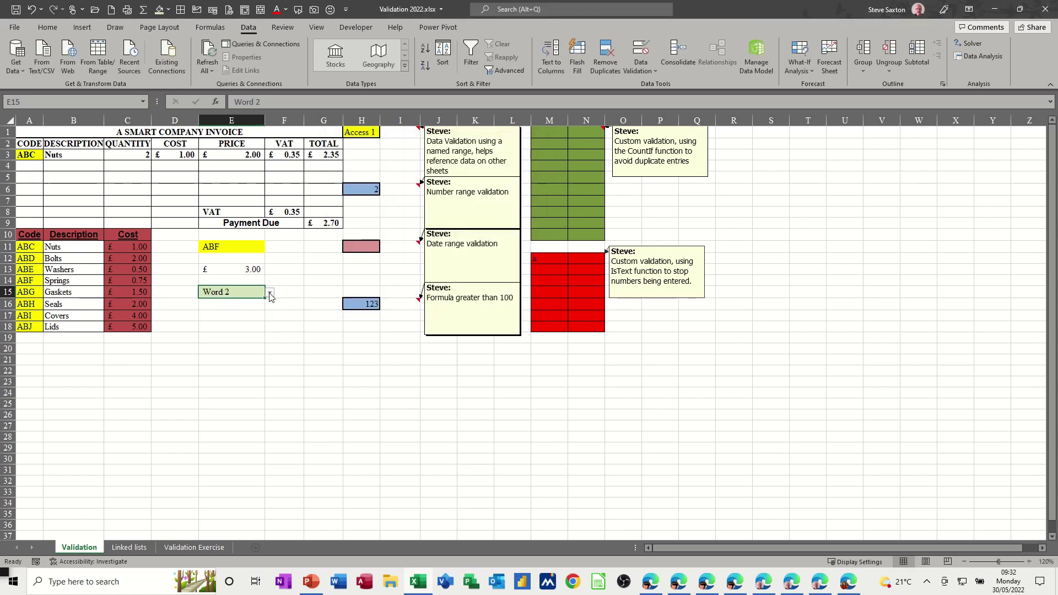
pyautogui.click(270, 292)
pyautogui.click(197, 330)
# Set the data validation of cell I6 to a whole number between 1 and 100
pyautogui.click(373, 191)
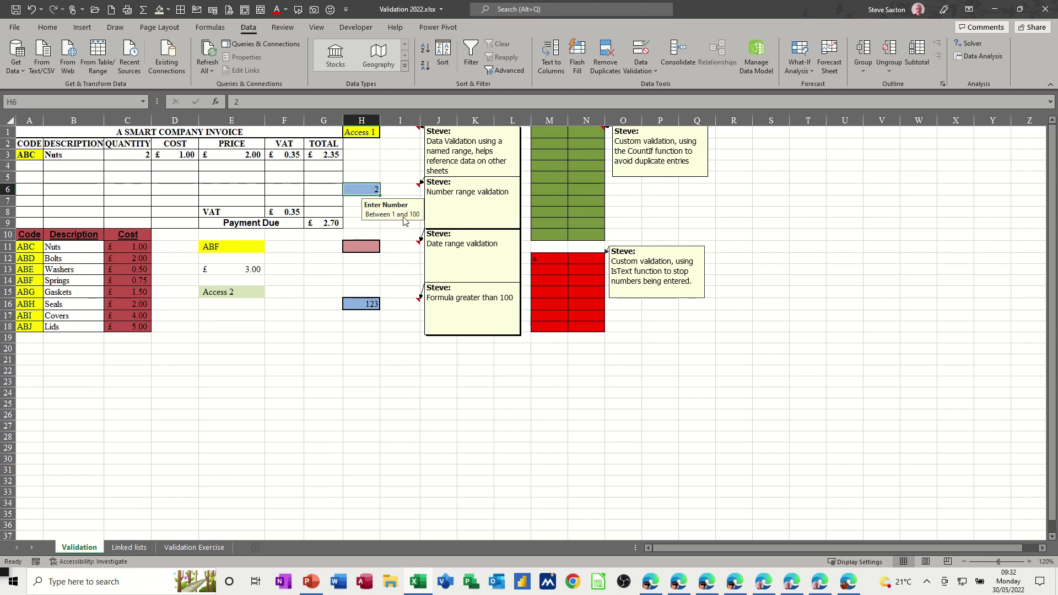
pyautogui.click(396, 189)
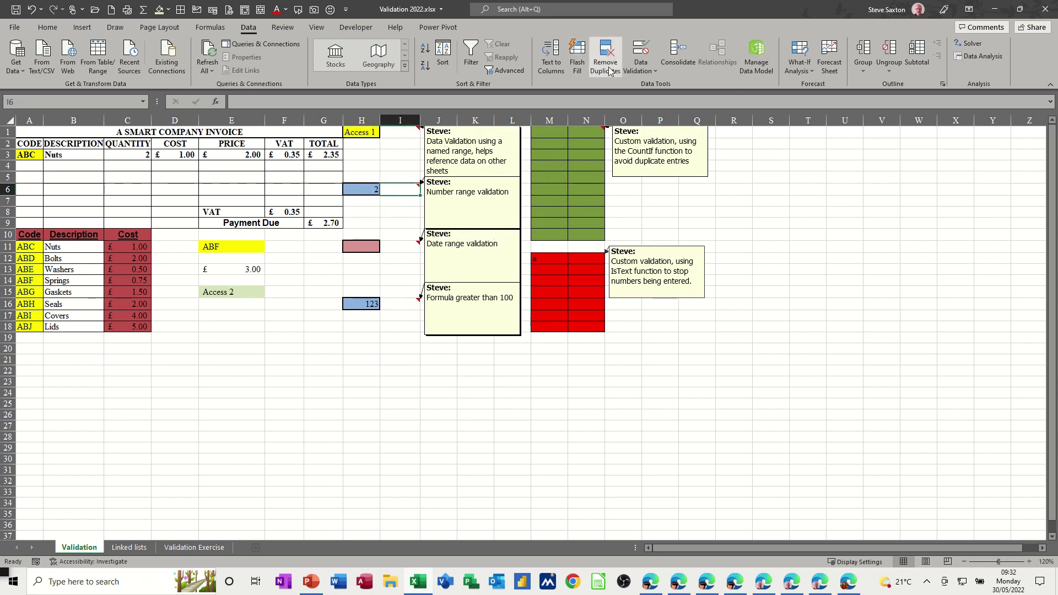
pyautogui.click(640, 51)
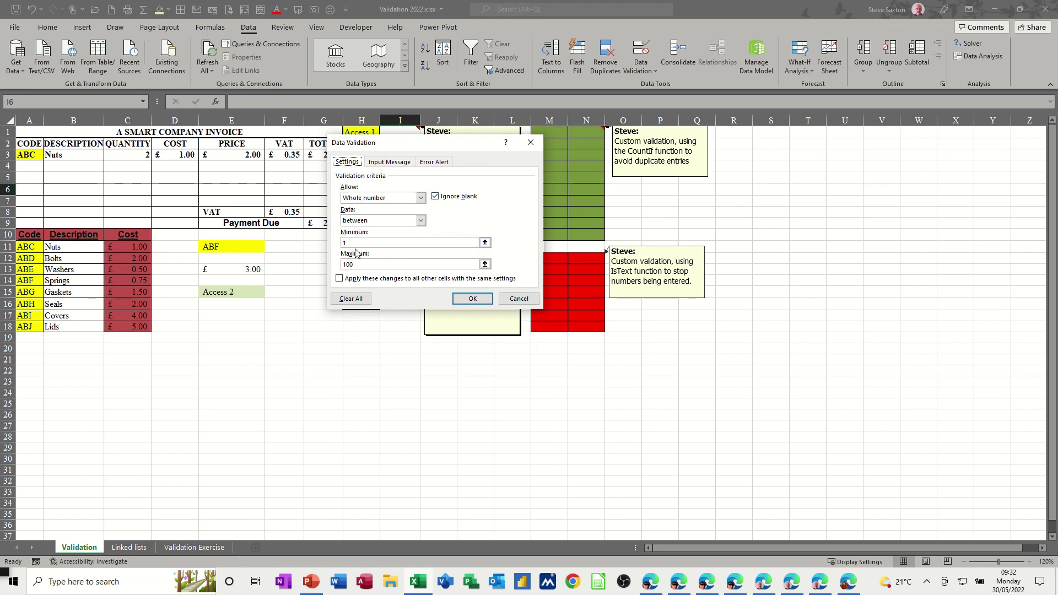
pyautogui.click(467, 298)
# Test the number range validation in H6 by trying to enter 123, and cancel the entry
pyautogui.click(361, 191)
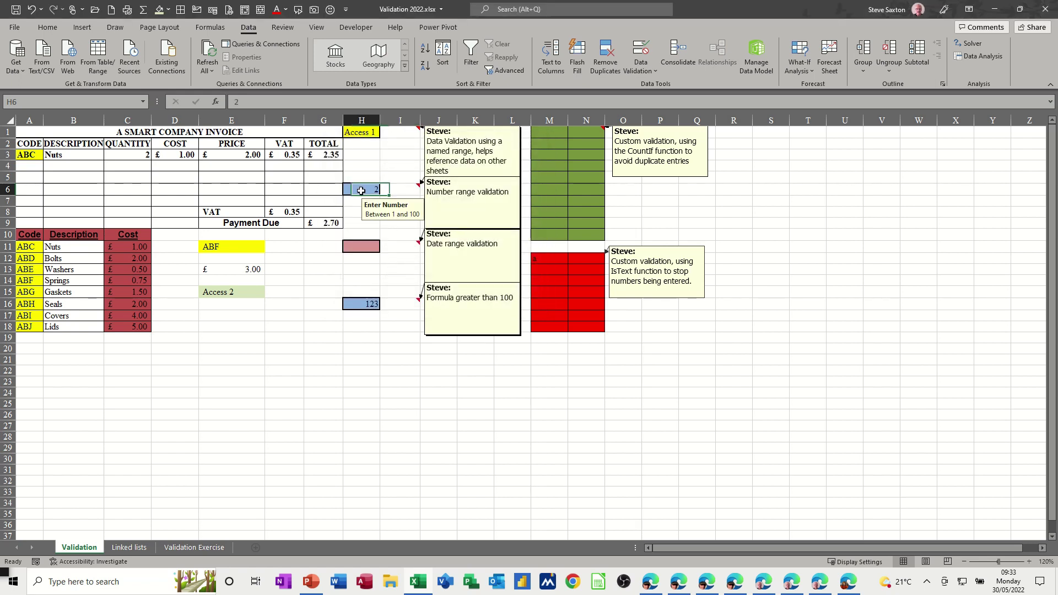
pyautogui.write('123')
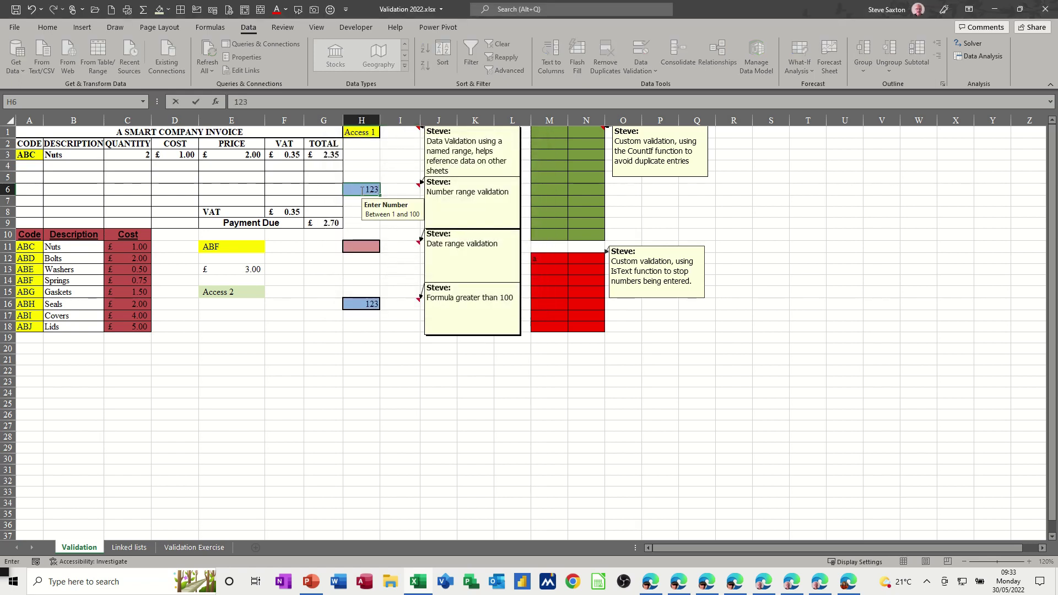
pyautogui.press('Return')
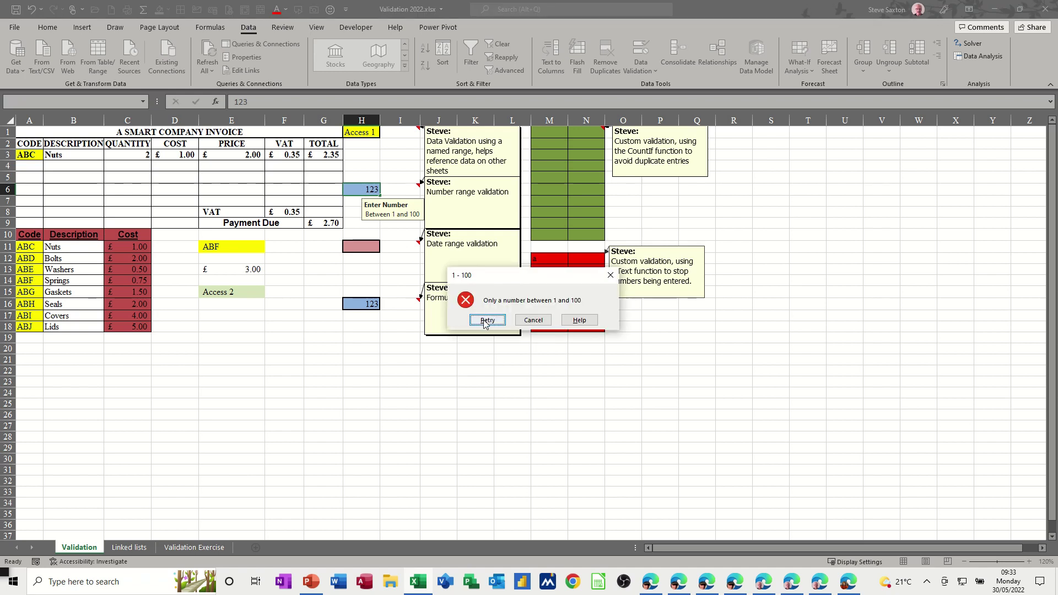
pyautogui.click(533, 319)
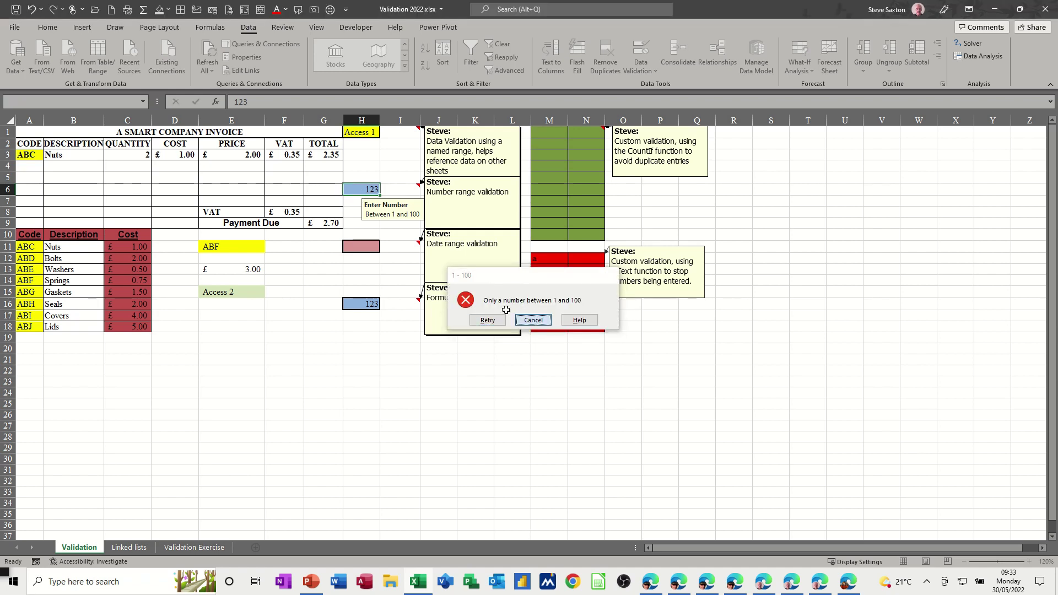
# Set the data validation of cell I11 to a date between 01/04/2021 and 31/03/2022
pyautogui.click(403, 244)
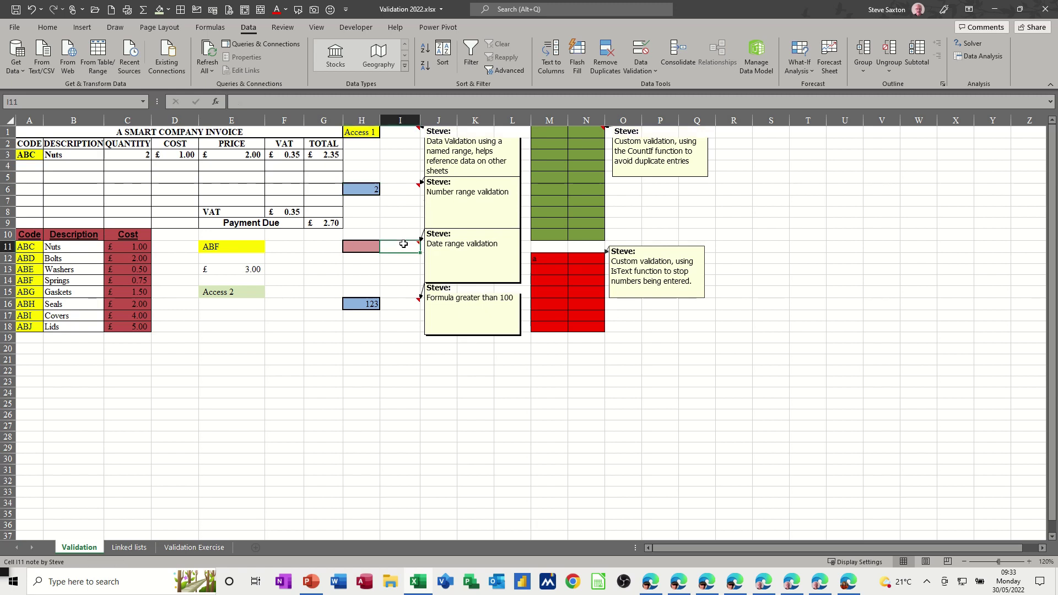
pyautogui.click(641, 53)
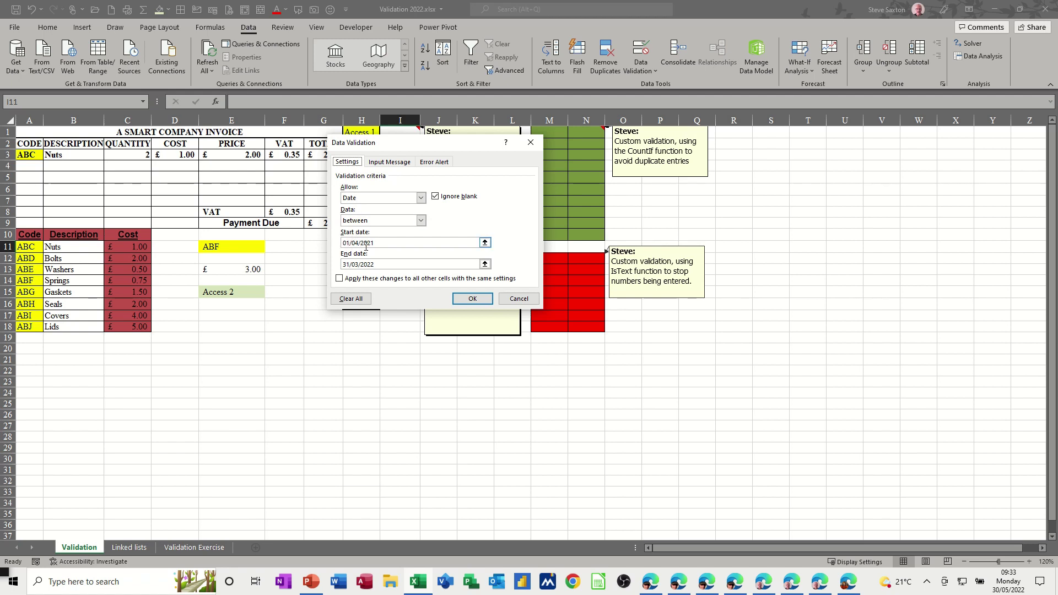
pyautogui.click(357, 266)
pyautogui.click(472, 298)
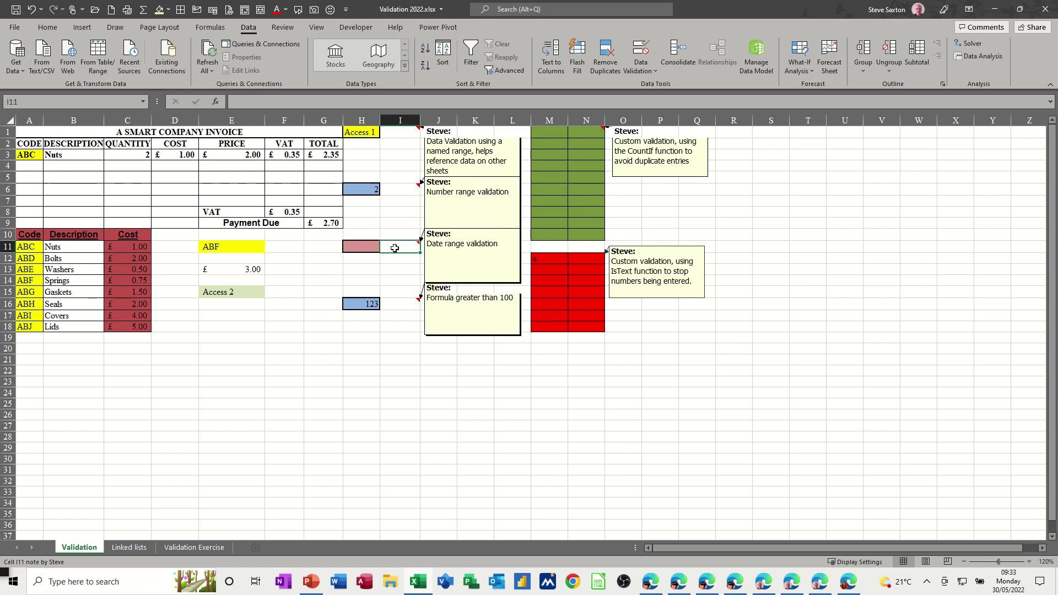
# Test the date range validation in I11 by trying to enter the current date, 30/05/2022, and cancel the entry
pyautogui.hotkey('ctrl', ';')
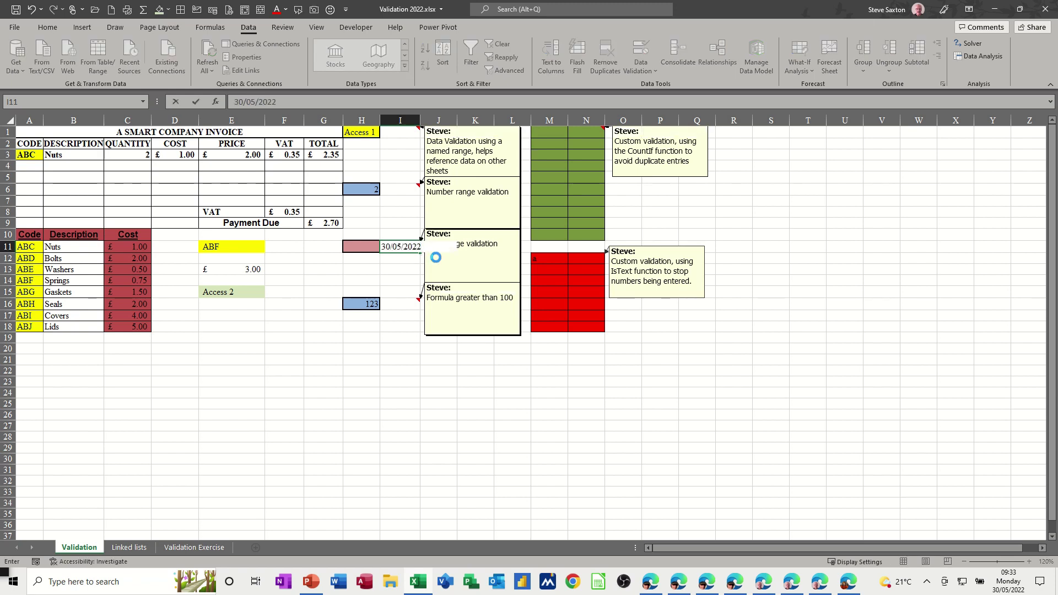
pyautogui.press('Return')
pyautogui.moveTo(489, 280); pyautogui.dragTo(409, 224)
pyautogui.click(449, 261)
# Set the data validation of cell I16 to Custom with the formula =i16>100
pyautogui.click(411, 303)
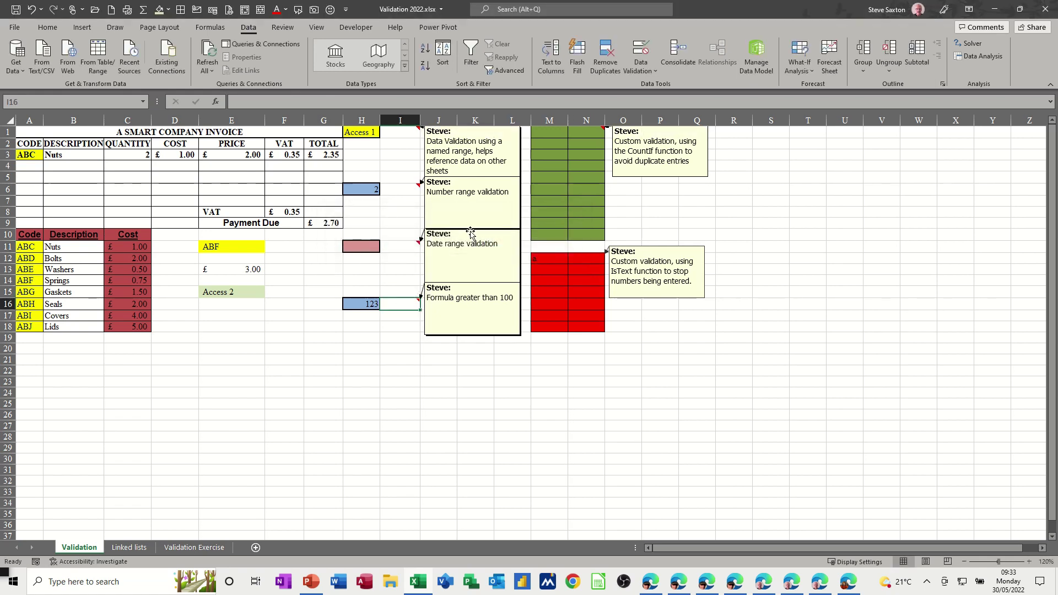
pyautogui.click(640, 52)
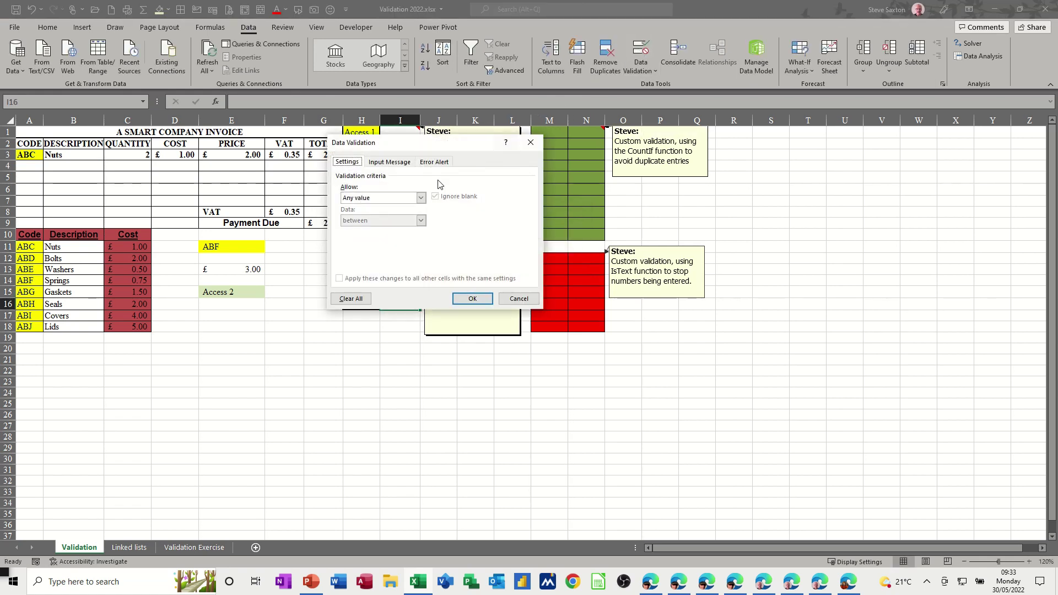
pyautogui.click(421, 198)
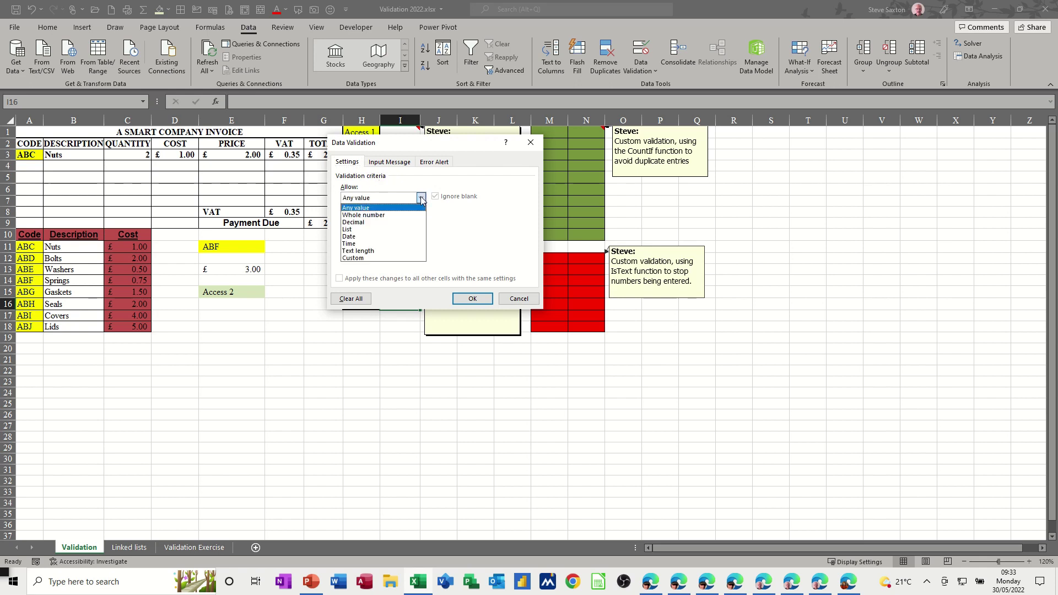
pyautogui.click(377, 258)
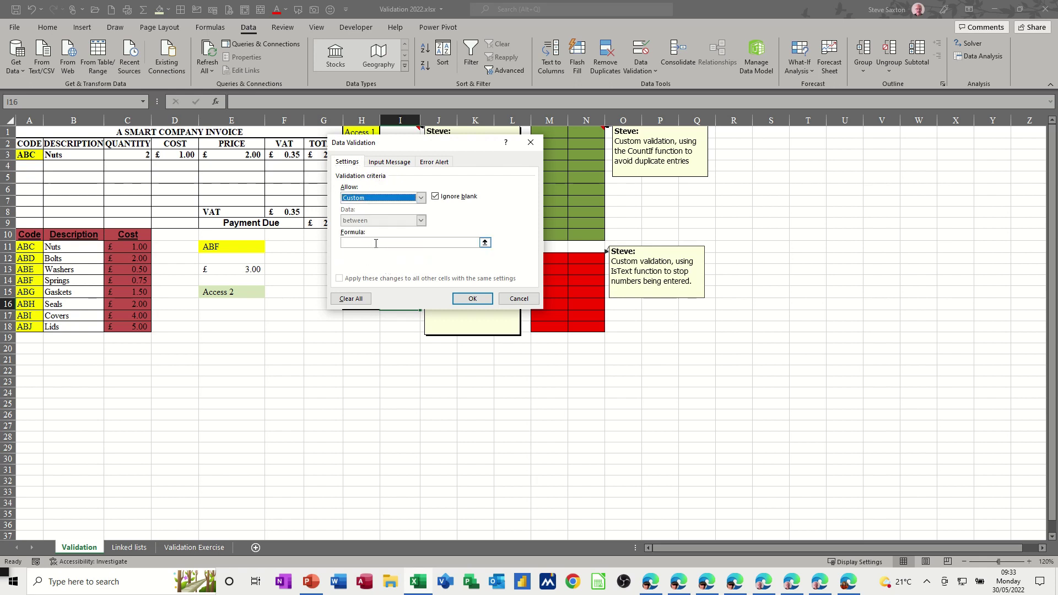
pyautogui.click(380, 243)
pyautogui.moveTo(424, 150); pyautogui.dragTo(574, 158)
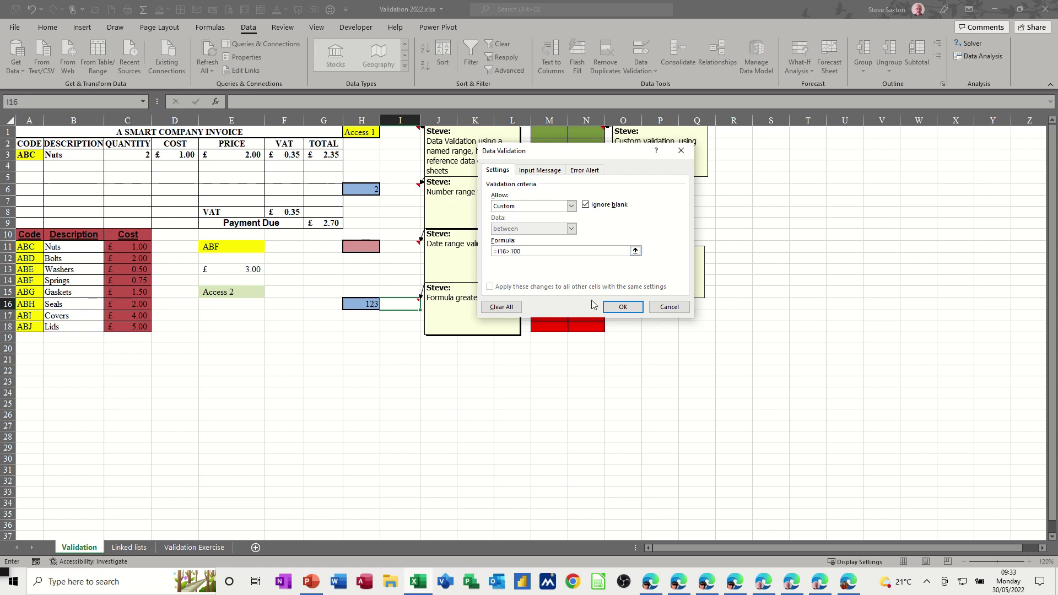
pyautogui.click(620, 307)
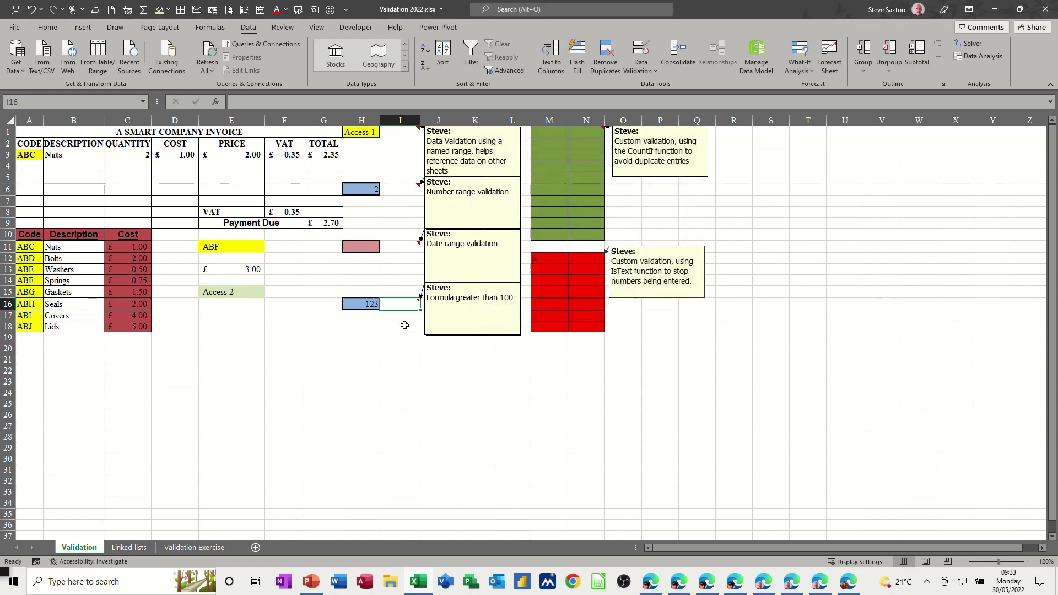
# Test the custom validation in I16 by trying to enter 1, and retry with 123
pyautogui.write('1')
pyautogui.press('Return')
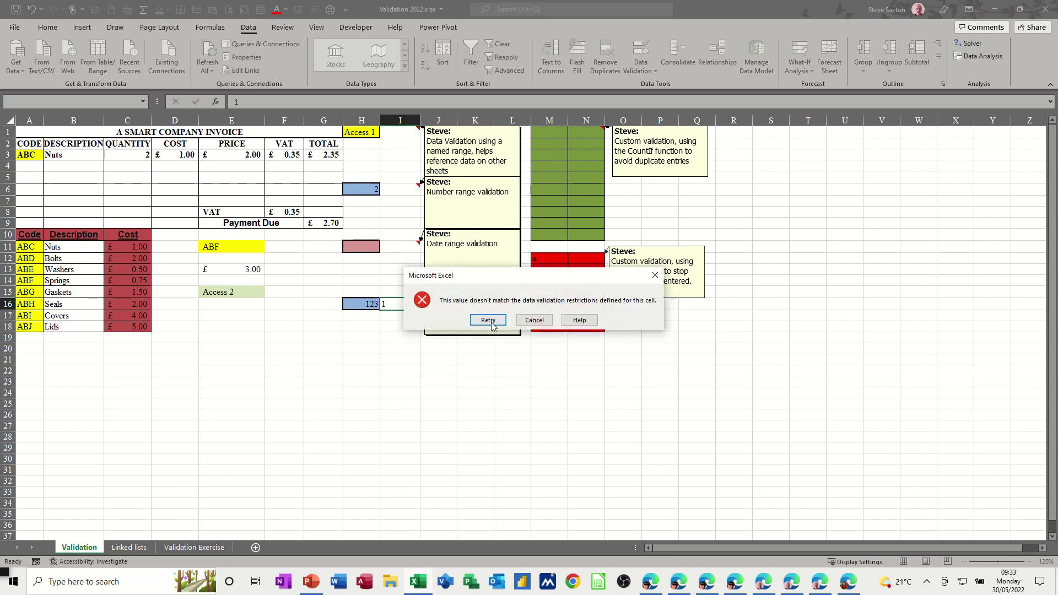
pyautogui.click(488, 320)
pyautogui.write('23')
pyautogui.press('Return')
pyautogui.click(412, 308)
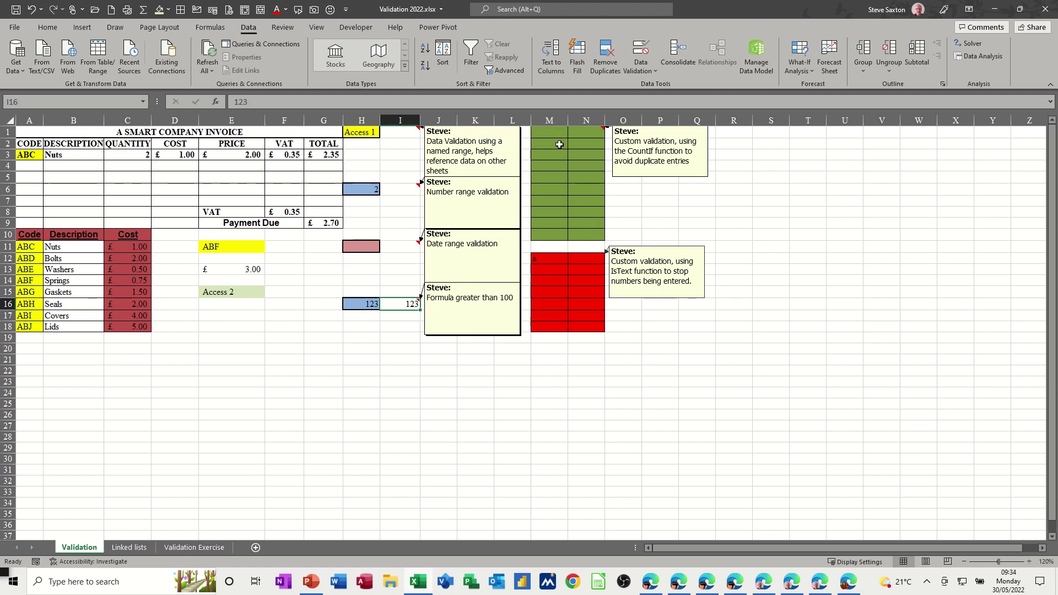
# Apply Custom data validation with the formula =COUNTIF($M$1:$N$10,M1)=1 to the green cells M1:N10
pyautogui.moveTo(552, 132); pyautogui.dragTo(585, 233)
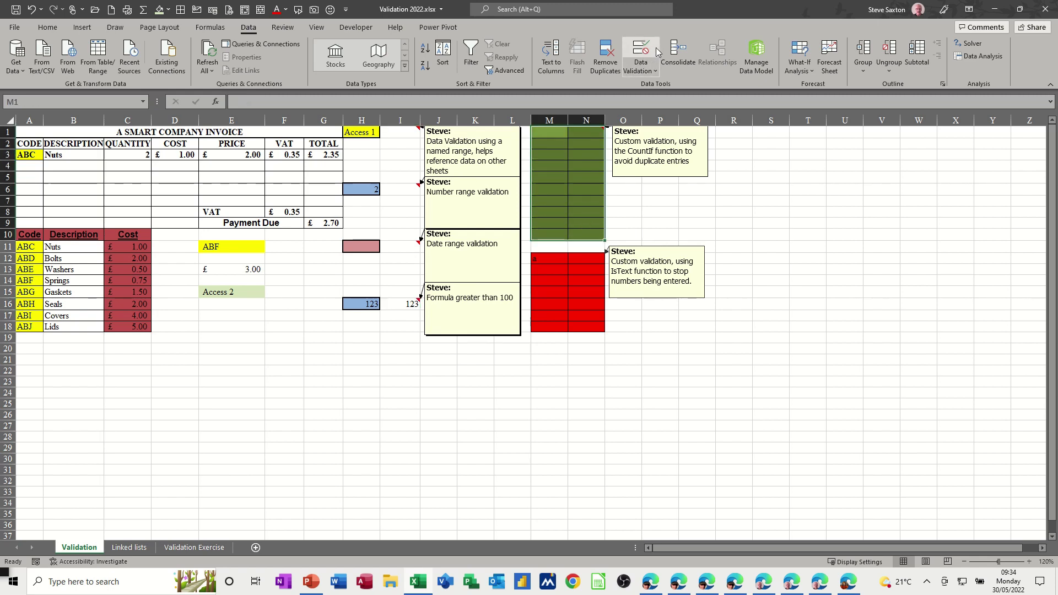
pyautogui.click(638, 48)
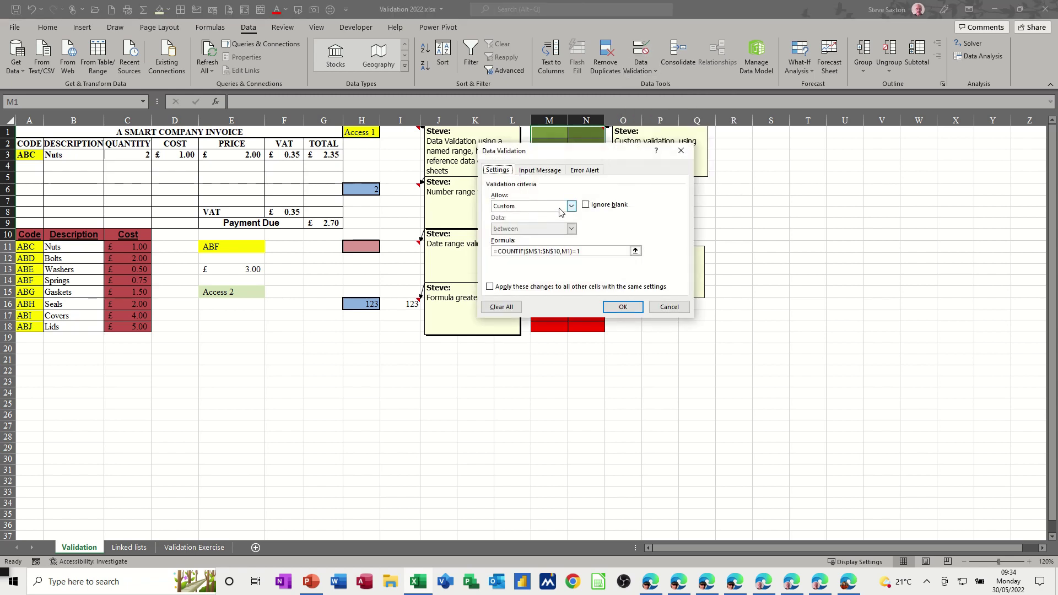
pyautogui.click(572, 207)
pyautogui.click(518, 265)
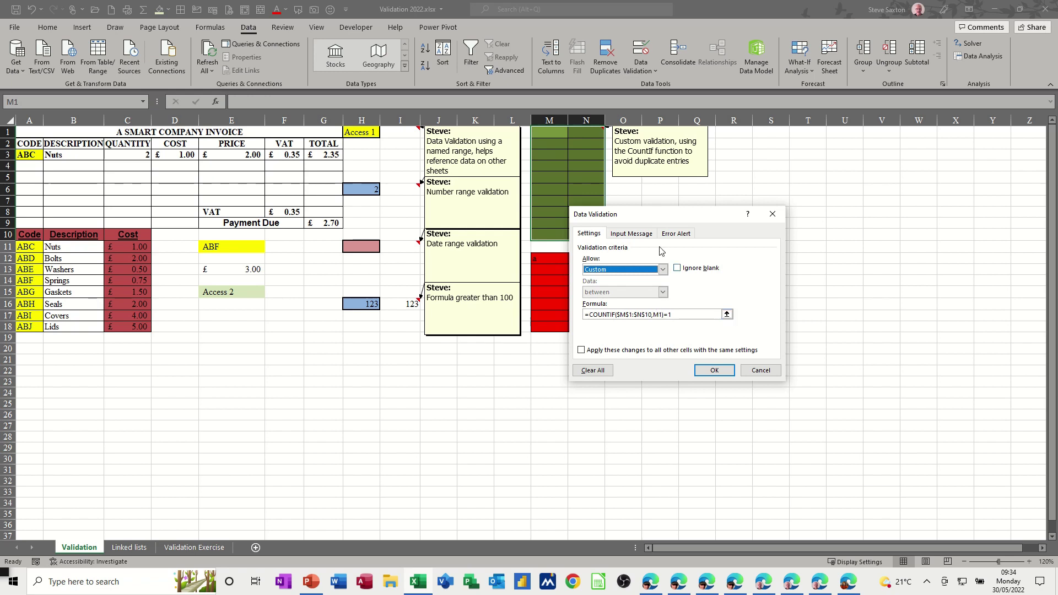
pyautogui.click(712, 370)
# Test the no-duplicates rule by entering 1 in M1, trying 1 again in M2, and retrying M2 with 2
pyautogui.click(552, 136)
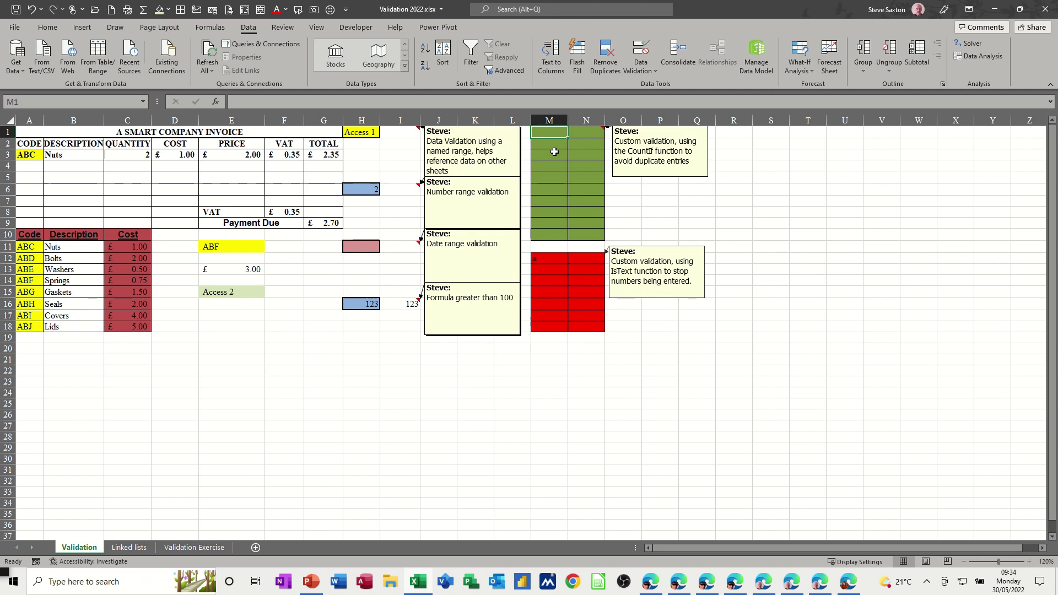
pyautogui.write('1')
pyautogui.click(553, 148)
pyautogui.write('1')
pyautogui.click(577, 186)
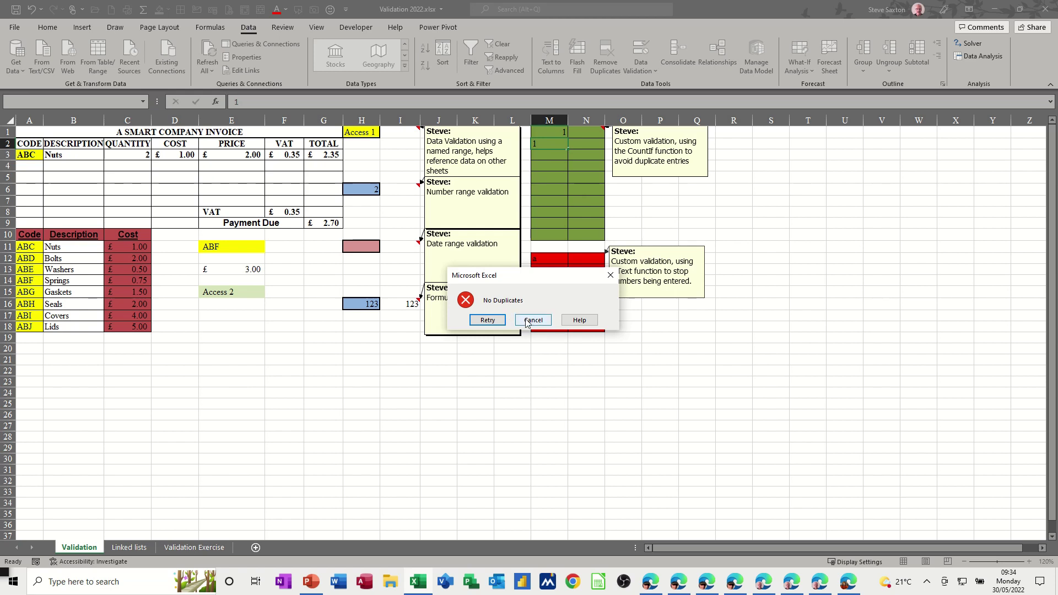
pyautogui.click(496, 318)
pyautogui.write('2')
pyautogui.click(540, 191)
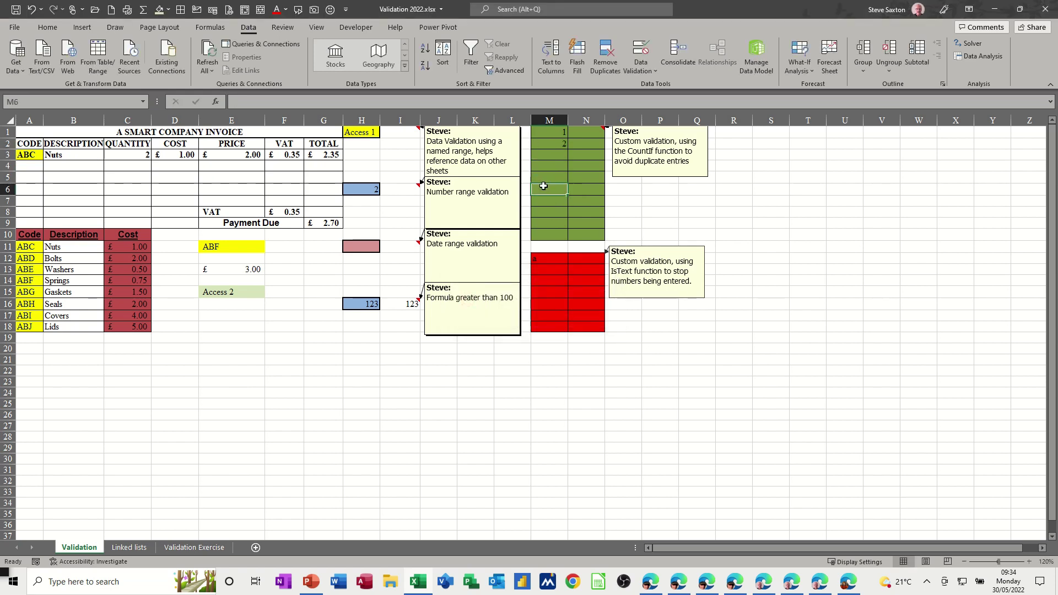
# Enter 3 in M6, and test the duplicate 2 in M8, cancelling that entry
pyautogui.write('2')
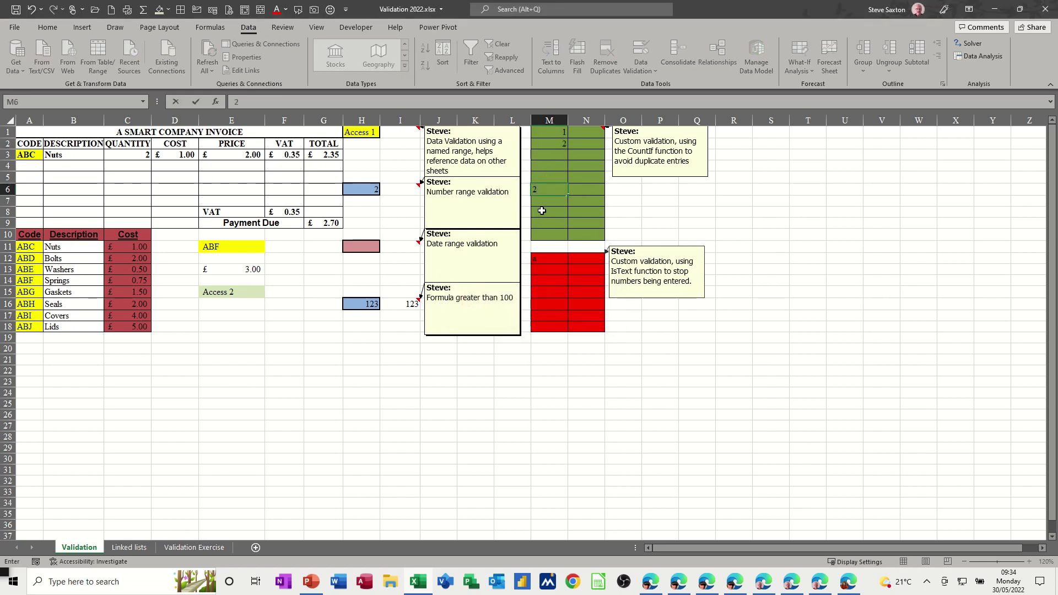
pyautogui.press('BackSpace')
pyautogui.write('3')
pyautogui.click(548, 212)
pyautogui.write('2')
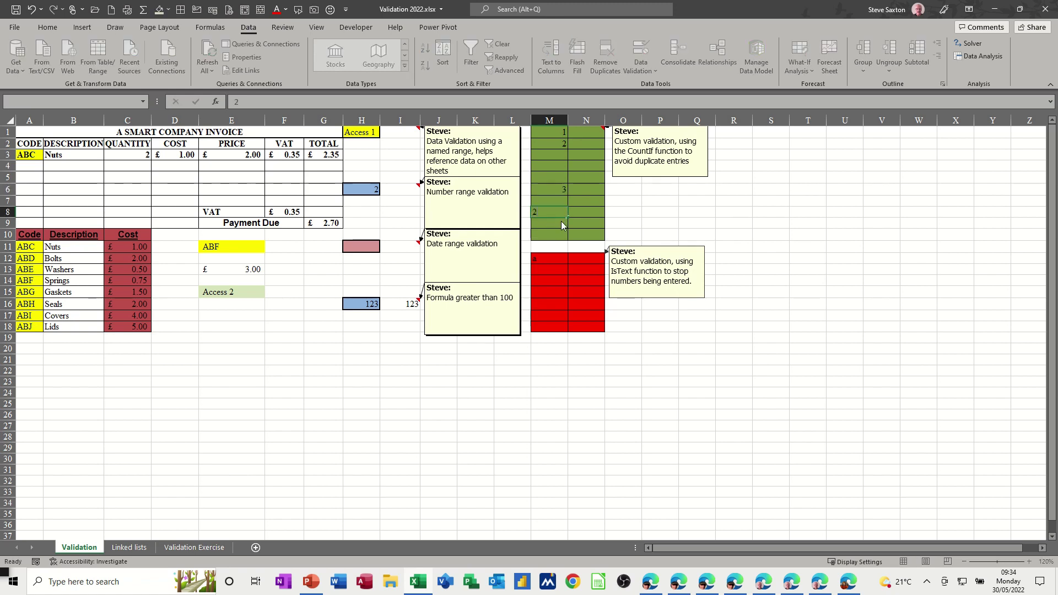
pyautogui.press('Return')
pyautogui.click(534, 321)
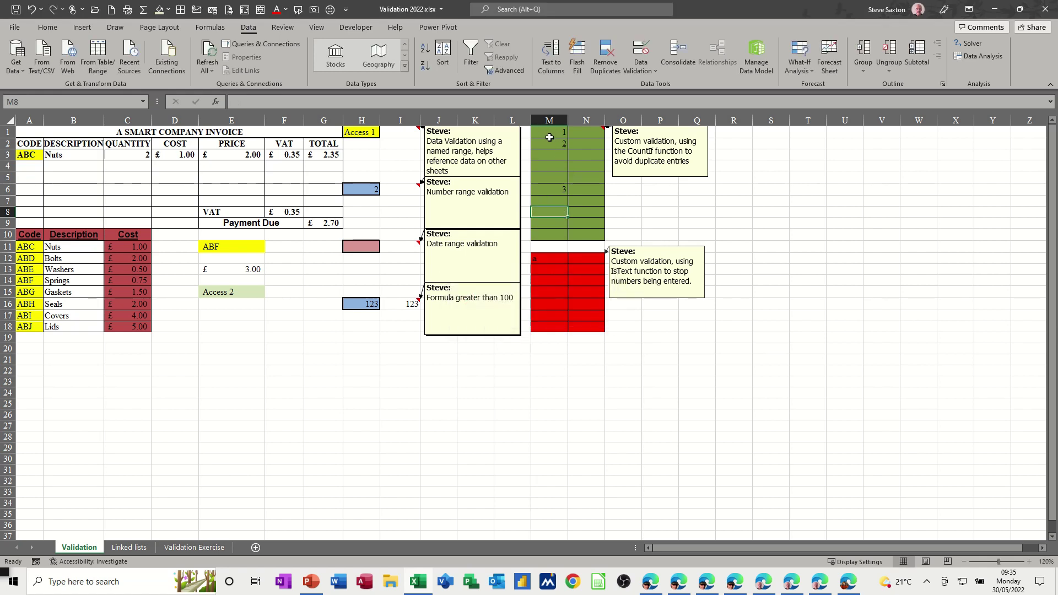
# Review the custom validation formulas of the green range M1:N10 and the red range M12:N18
pyautogui.moveTo(550, 132); pyautogui.dragTo(586, 234)
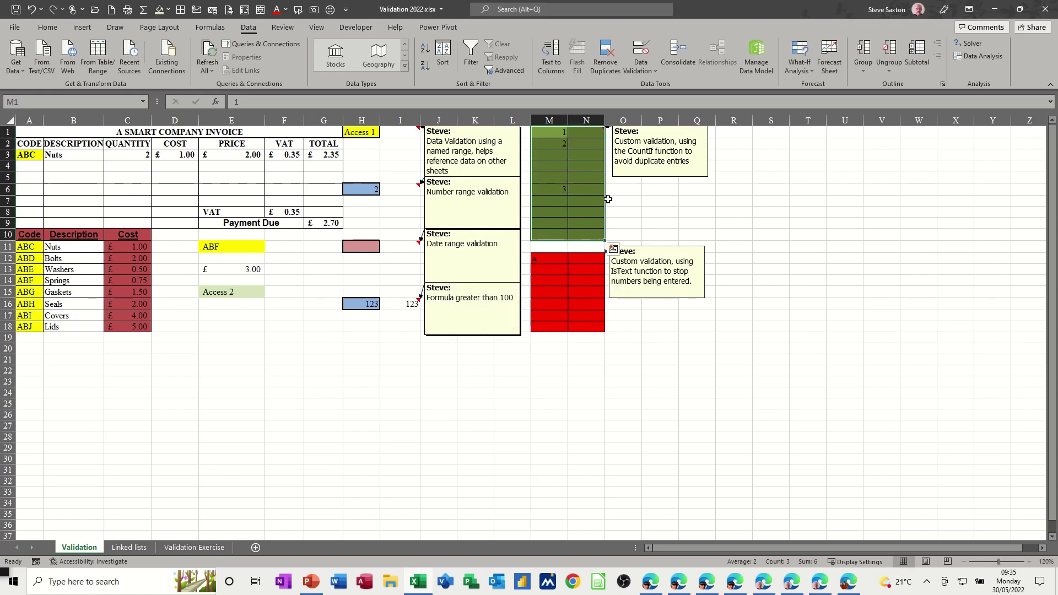
pyautogui.click(640, 54)
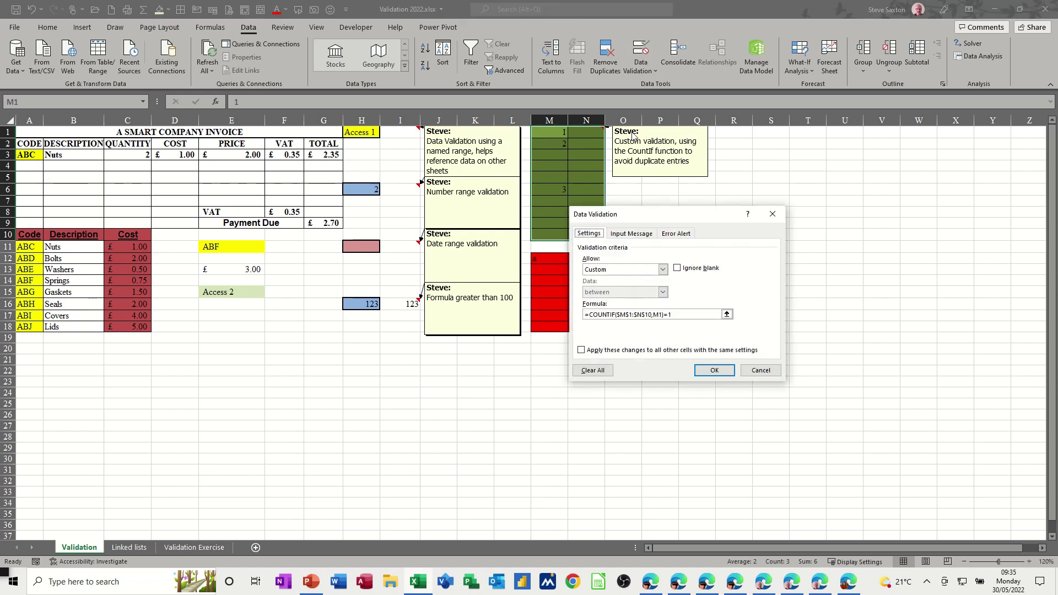
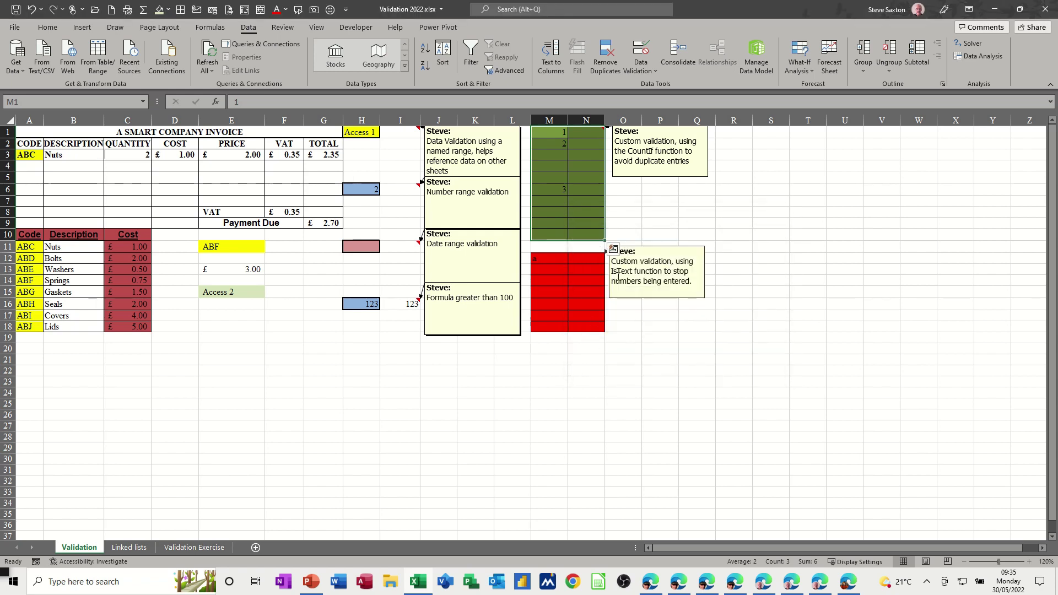
pyautogui.moveTo(549, 259); pyautogui.dragTo(586, 322)
pyautogui.click(638, 62)
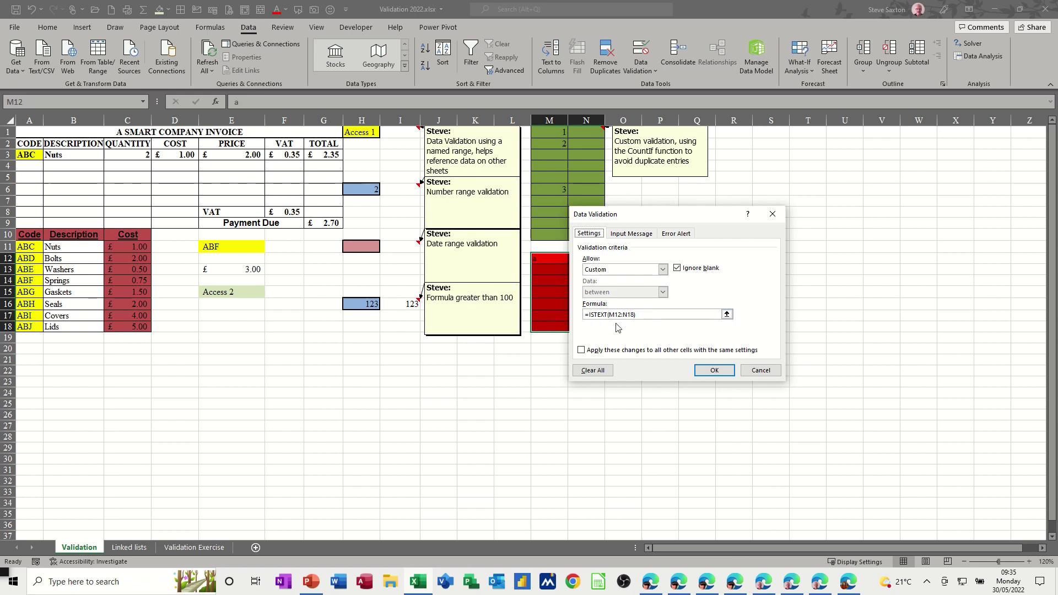
pyautogui.click(714, 370)
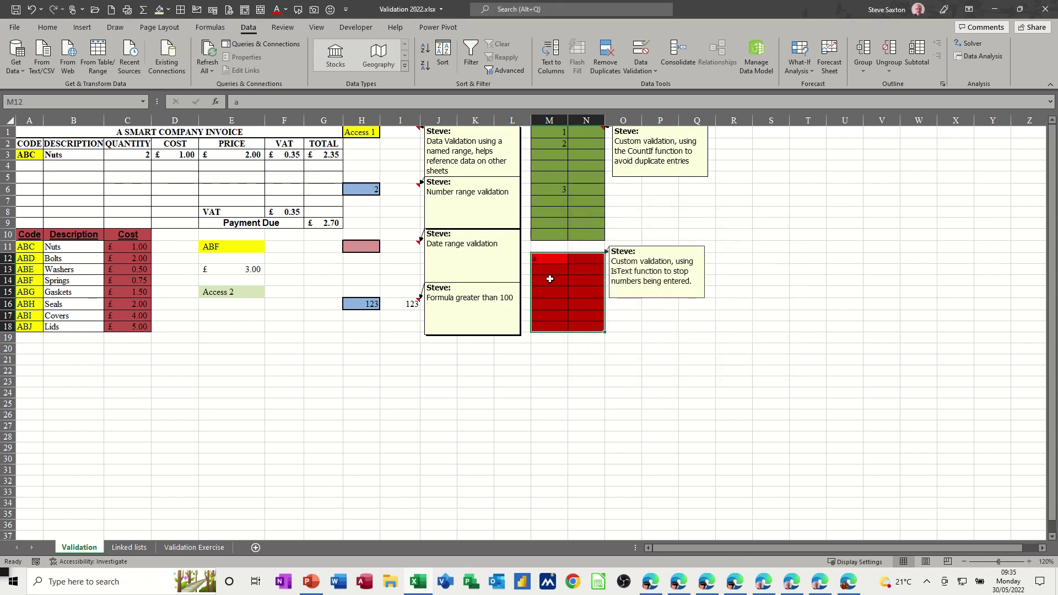
# Test the text-only validation in M14 by trying to enter 1, and cancel the entry
pyautogui.click(548, 282)
pyautogui.write('1')
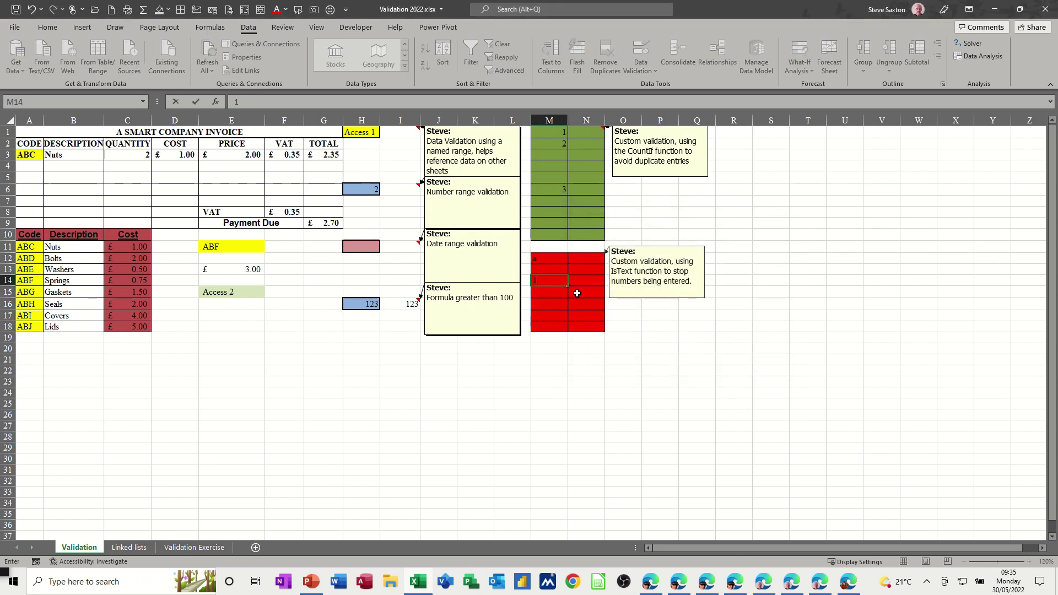
pyautogui.press('Return')
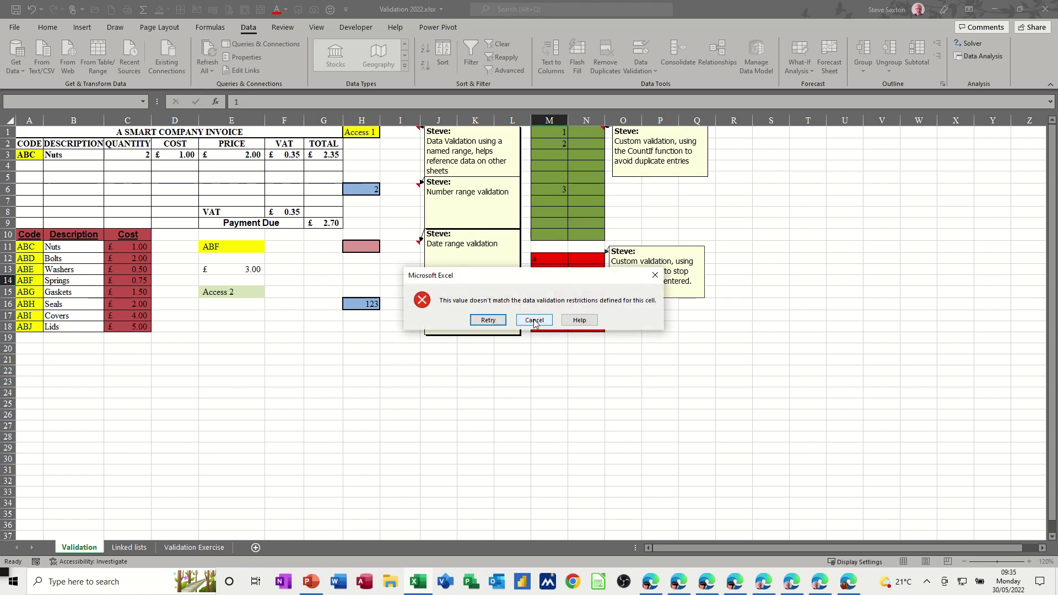
pyautogui.click(533, 320)
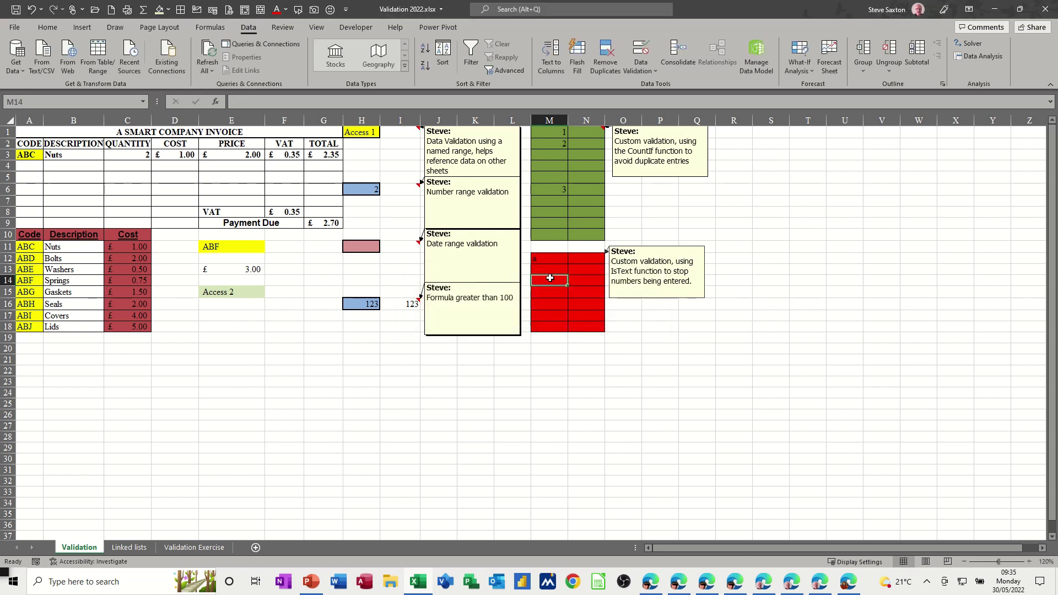
# Enter the text e in M14 and r in M16
pyautogui.write('e')
pyautogui.click(547, 304)
pyautogui.write('r')
pyautogui.press('Return')
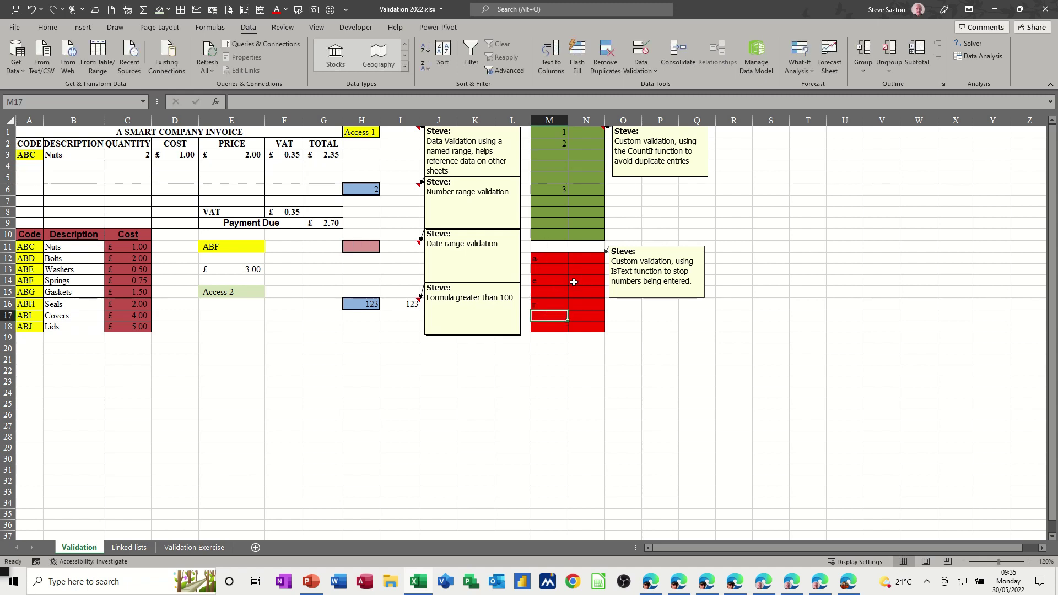
# On the Linked lists sheet, check the range names of A3:A8, B3:B8 and the headings A2:B2
pyautogui.click(129, 548)
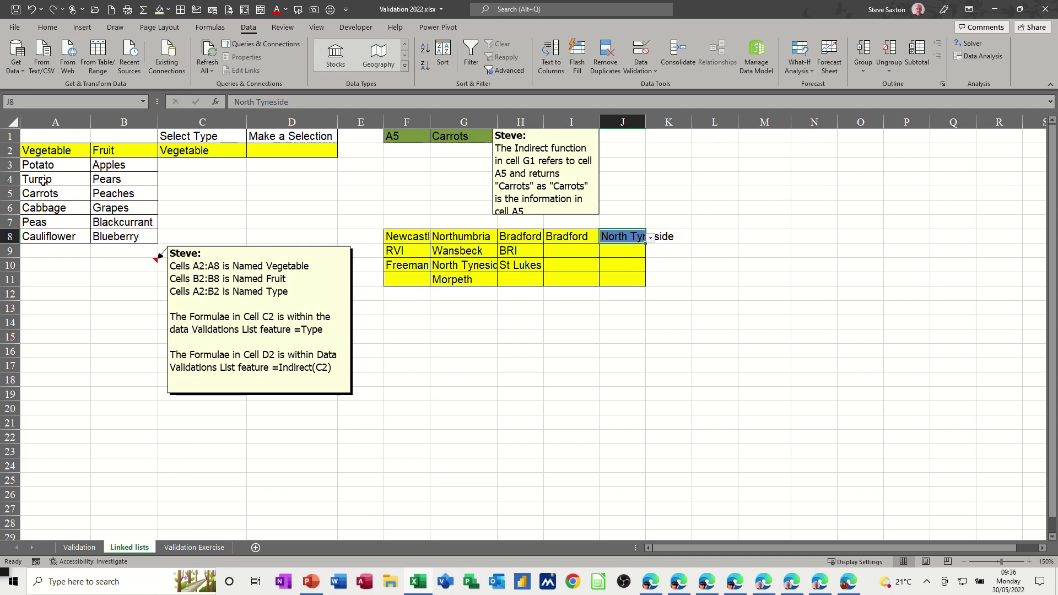
pyautogui.moveTo(48, 165); pyautogui.dragTo(44, 235)
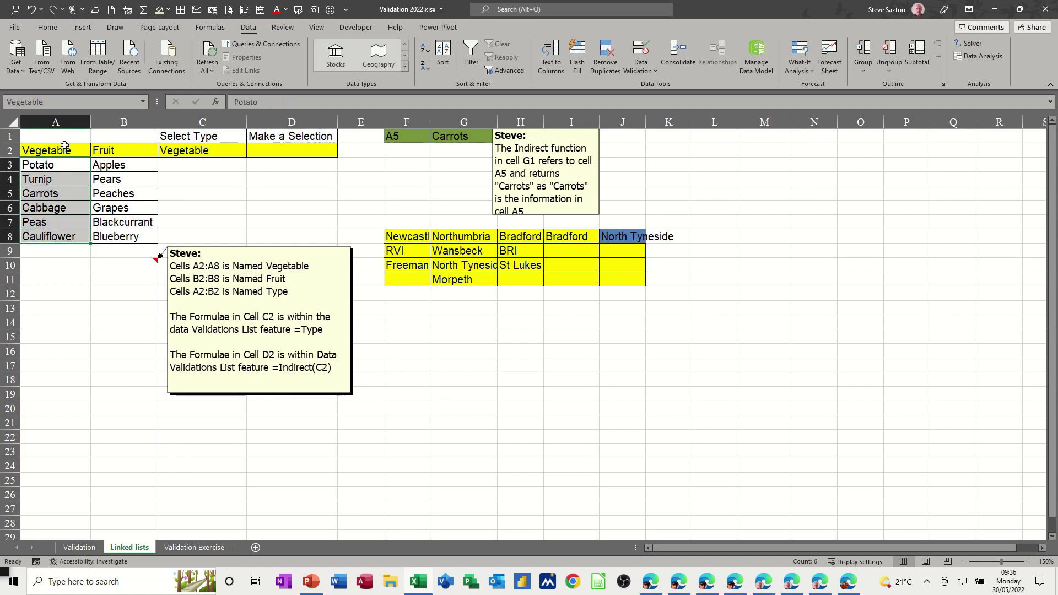
pyautogui.moveTo(110, 163); pyautogui.dragTo(109, 237)
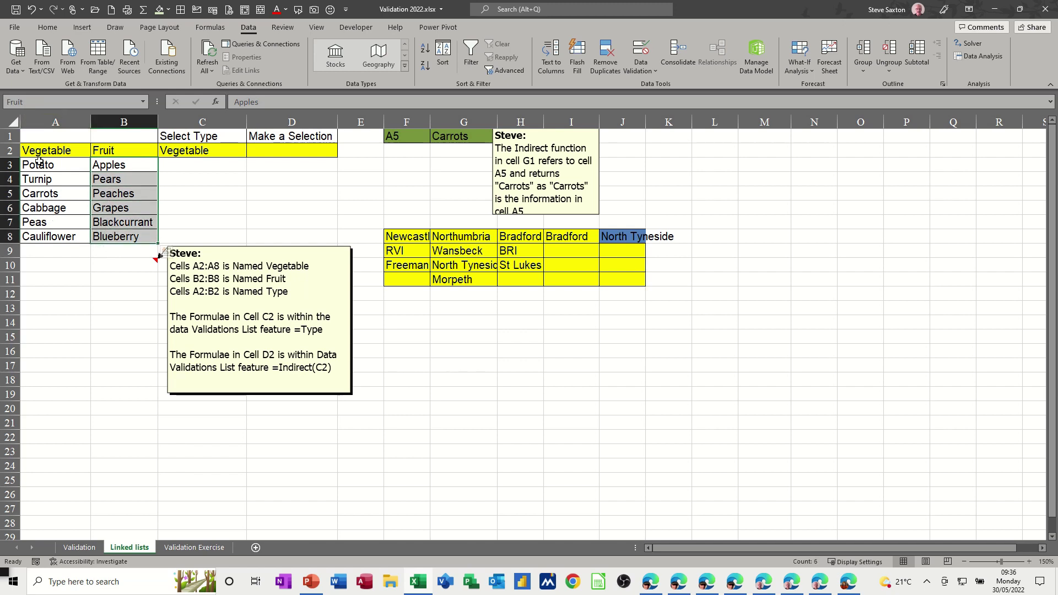
pyautogui.moveTo(35, 150); pyautogui.dragTo(104, 151)
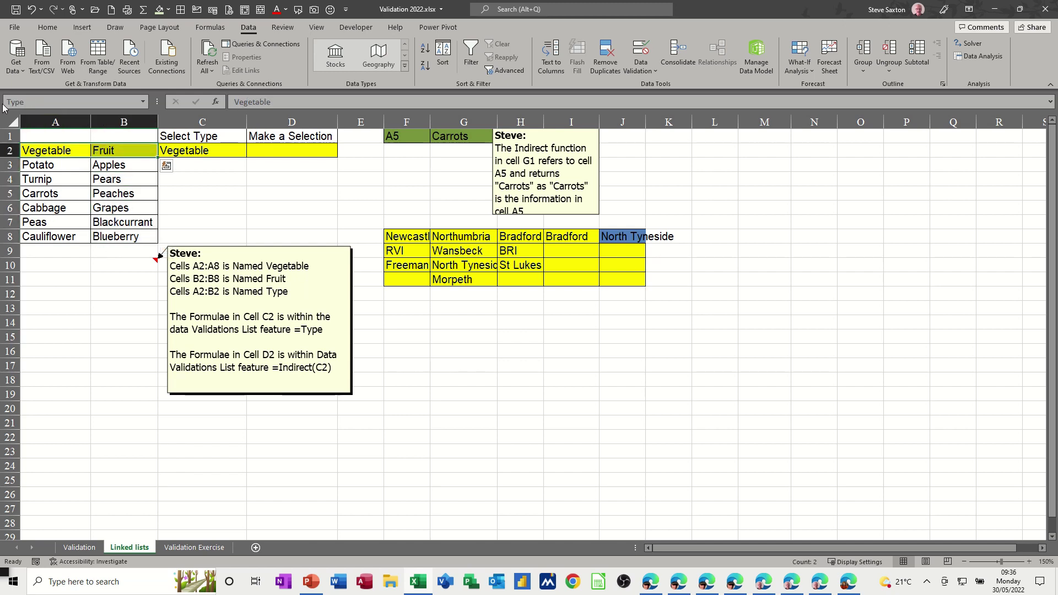
# Inspect the dropdown choices and the data validation list source of cell C2, leaving the settings as they are
pyautogui.click(190, 150)
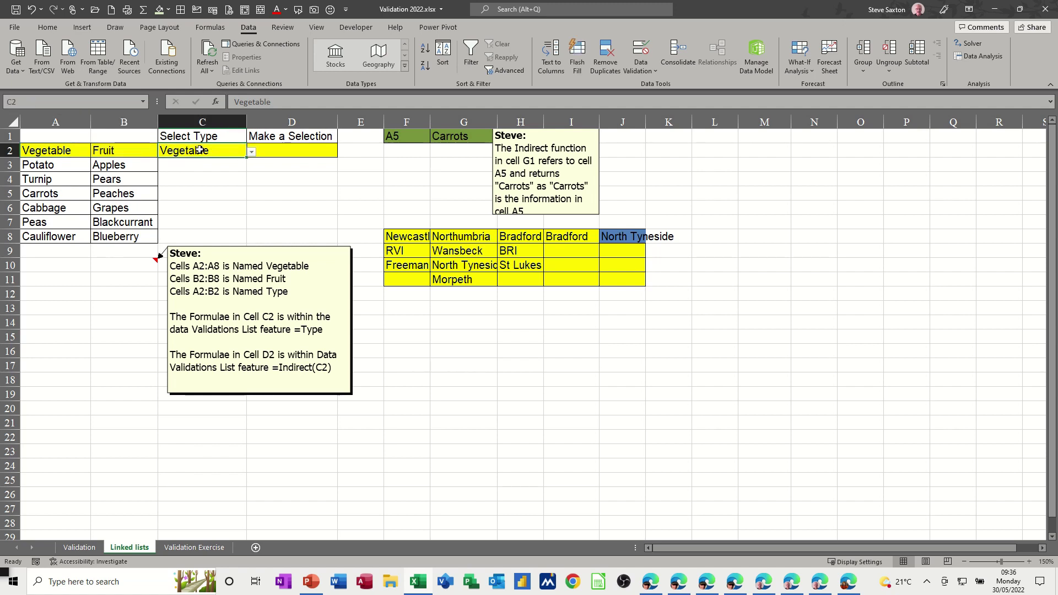
pyautogui.click(251, 152)
pyautogui.click(252, 152)
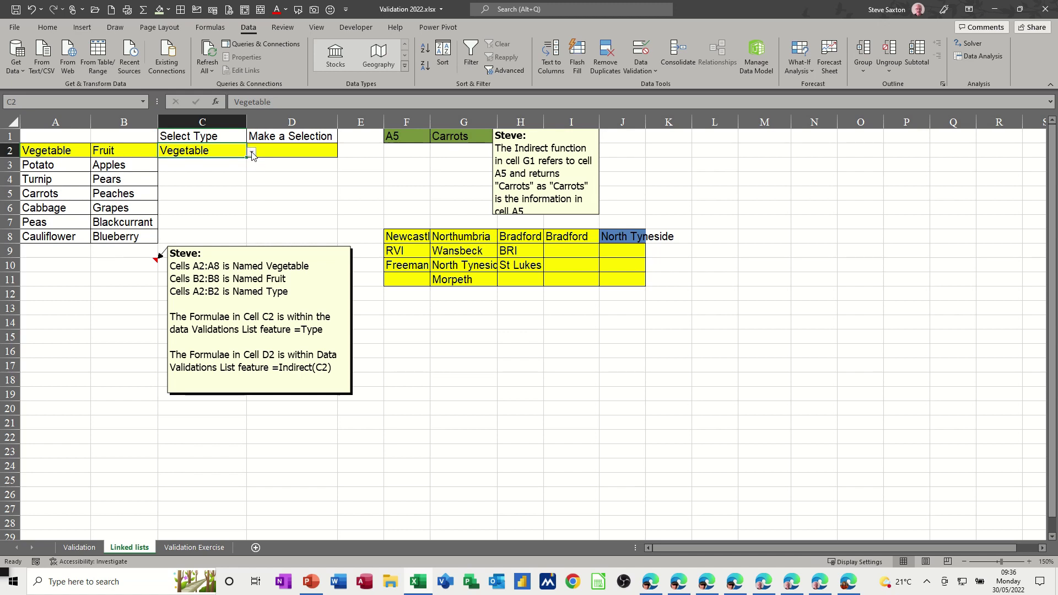
pyautogui.click(644, 53)
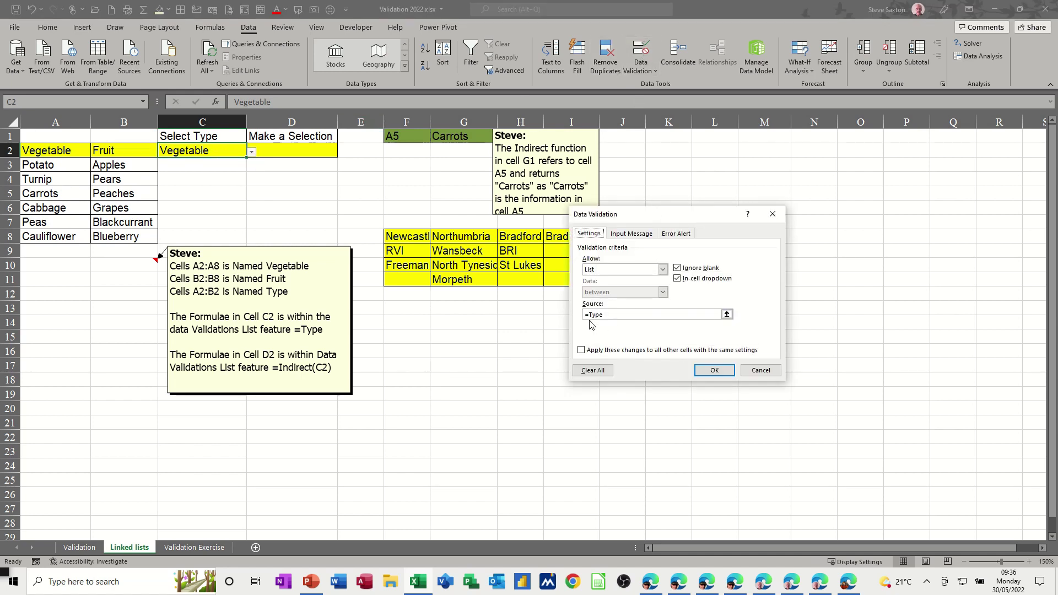
pyautogui.click(741, 371)
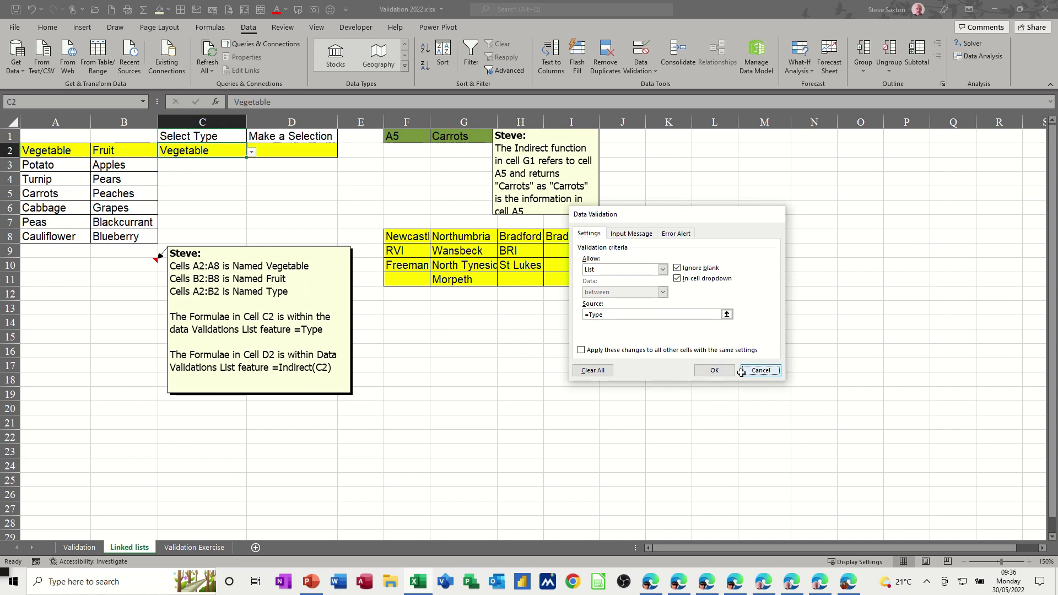
# View the choices offered in D2 for vegetables, and change the type in C2 to Fruit
pyautogui.click(288, 151)
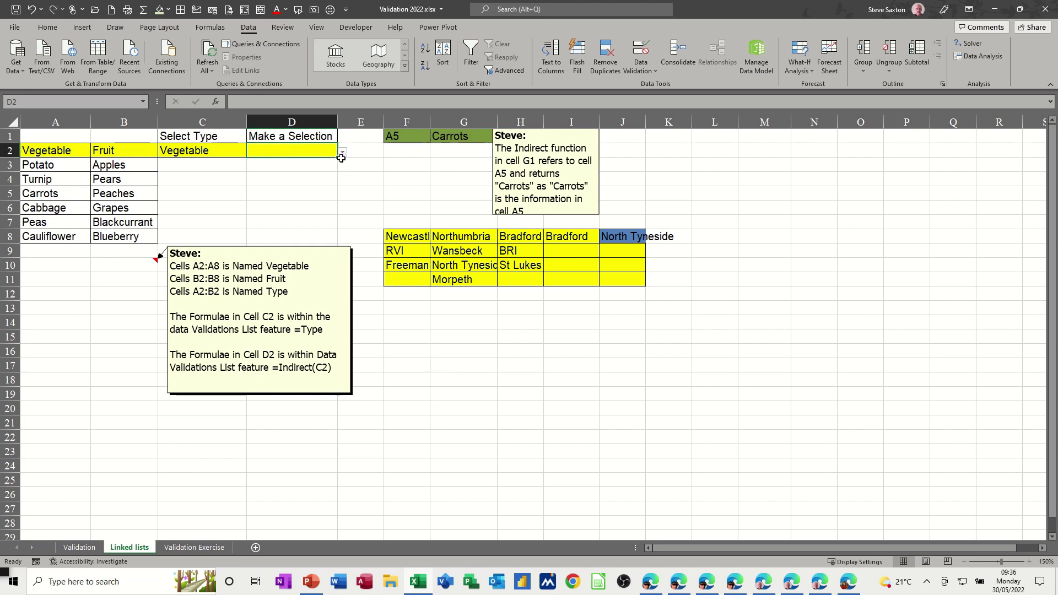
pyautogui.click(342, 153)
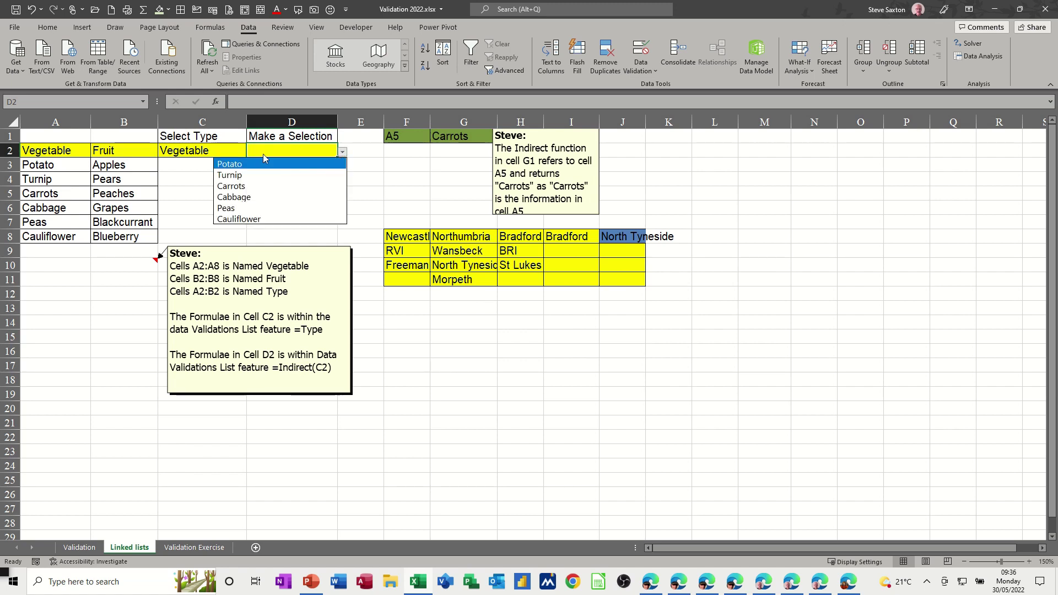
pyautogui.click(191, 154)
pyautogui.click(203, 150)
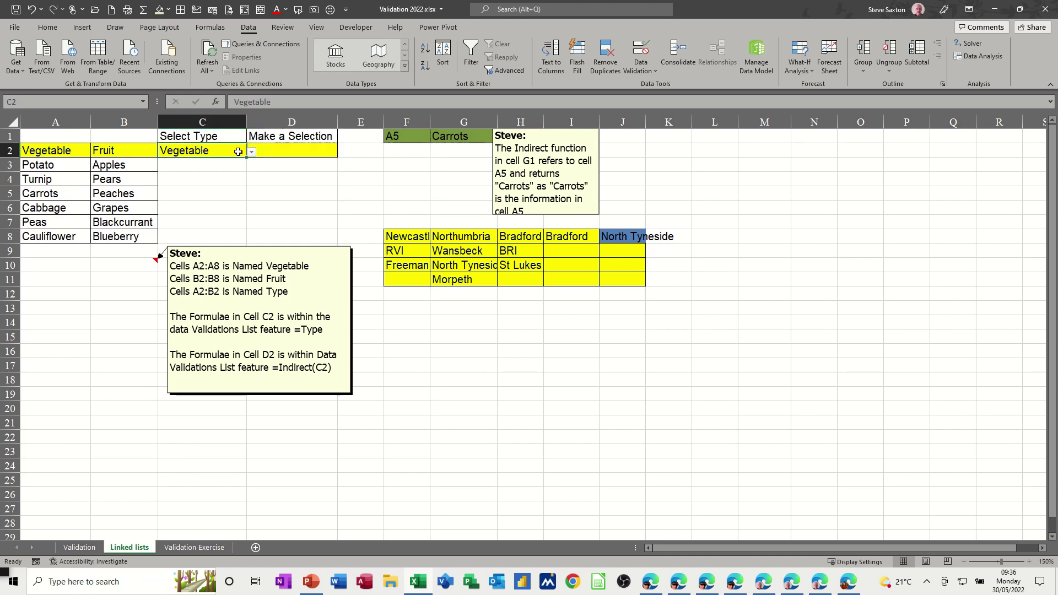
pyautogui.click(252, 153)
pyautogui.click(210, 173)
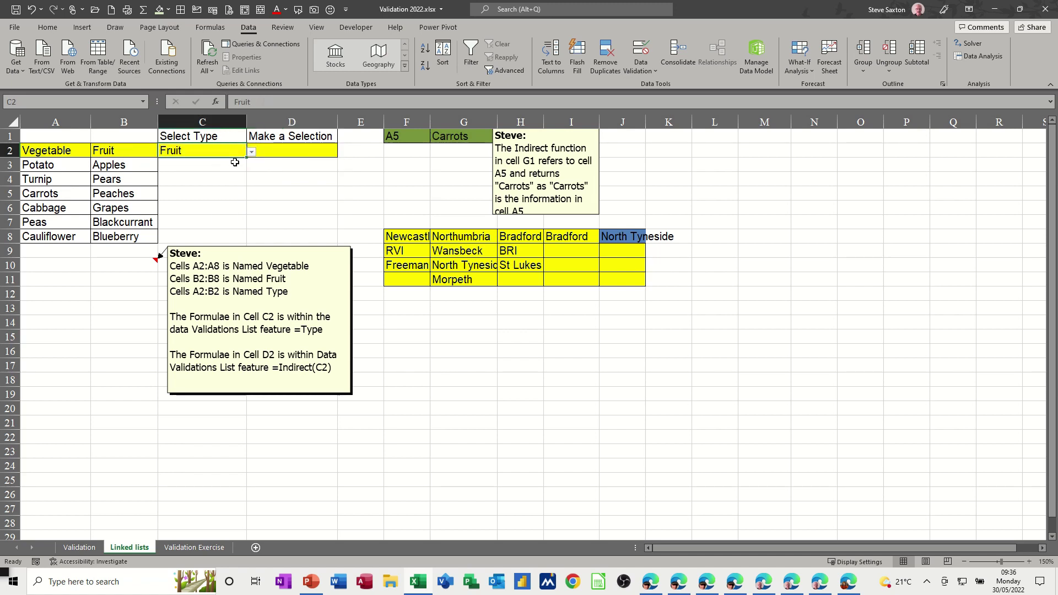
# View the dependent dropdown choices in D2 for the Fruit type without picking one
pyautogui.click(294, 151)
pyautogui.click(342, 152)
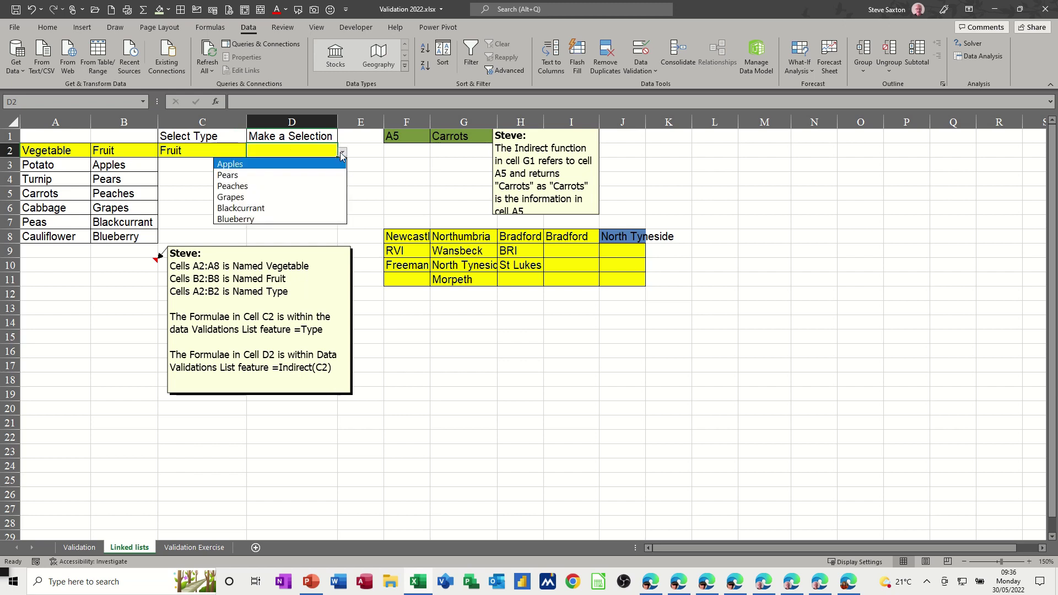
pyautogui.click(297, 153)
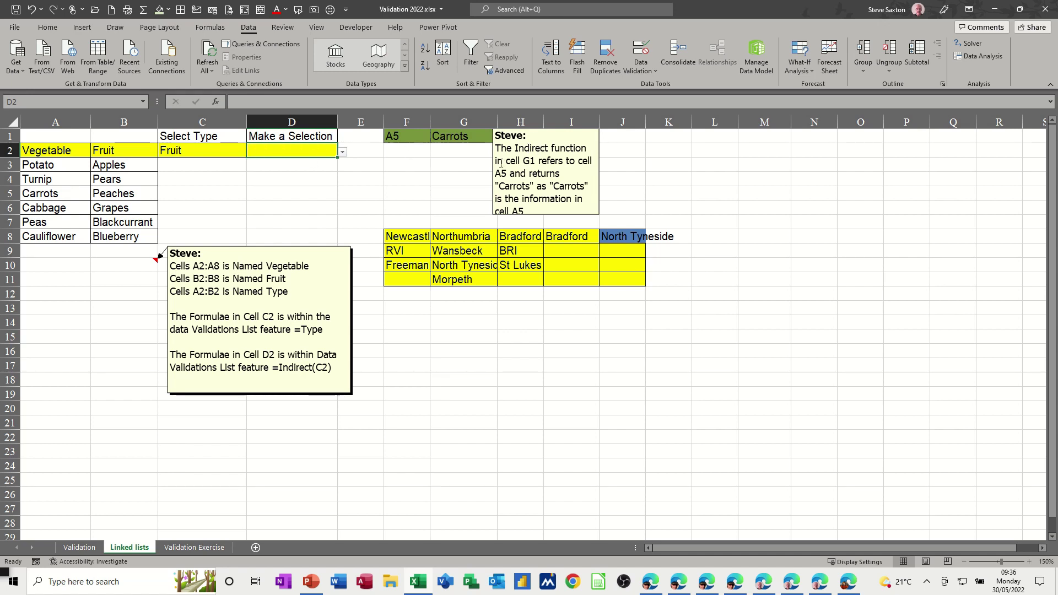
# Inspect the INDIRECT formula in G1 and how it depends on F1, and choose A3 from the dropdown in F1
pyautogui.click(395, 138)
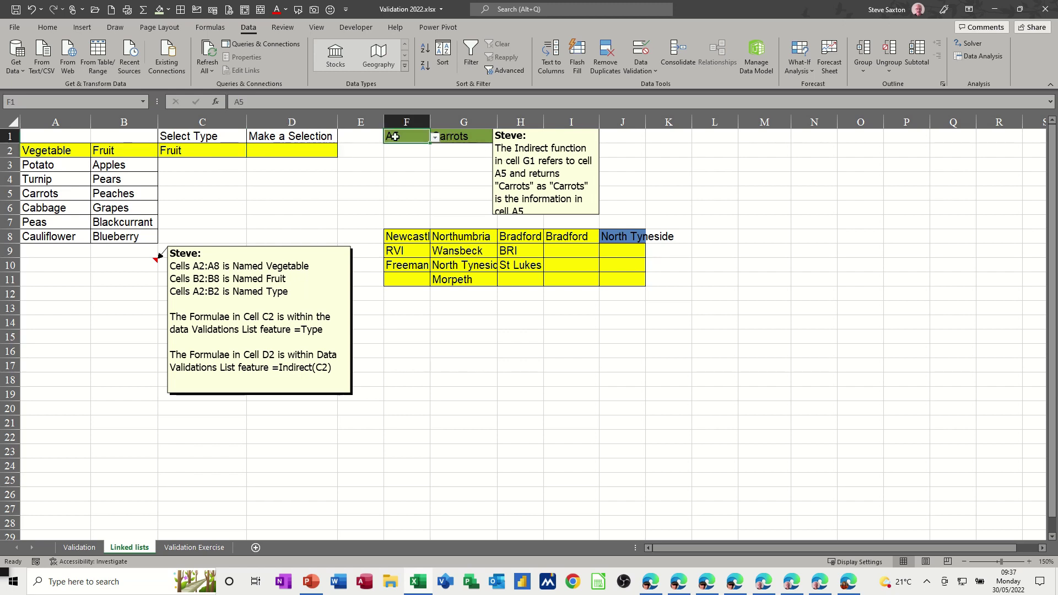
pyautogui.click(471, 139)
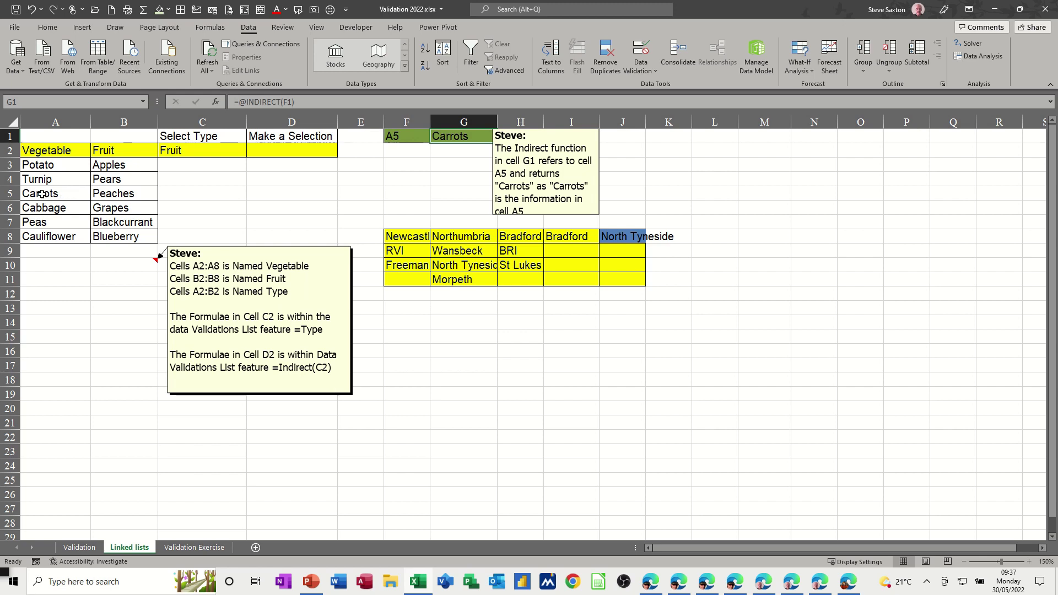
pyautogui.click(402, 136)
pyautogui.click(435, 137)
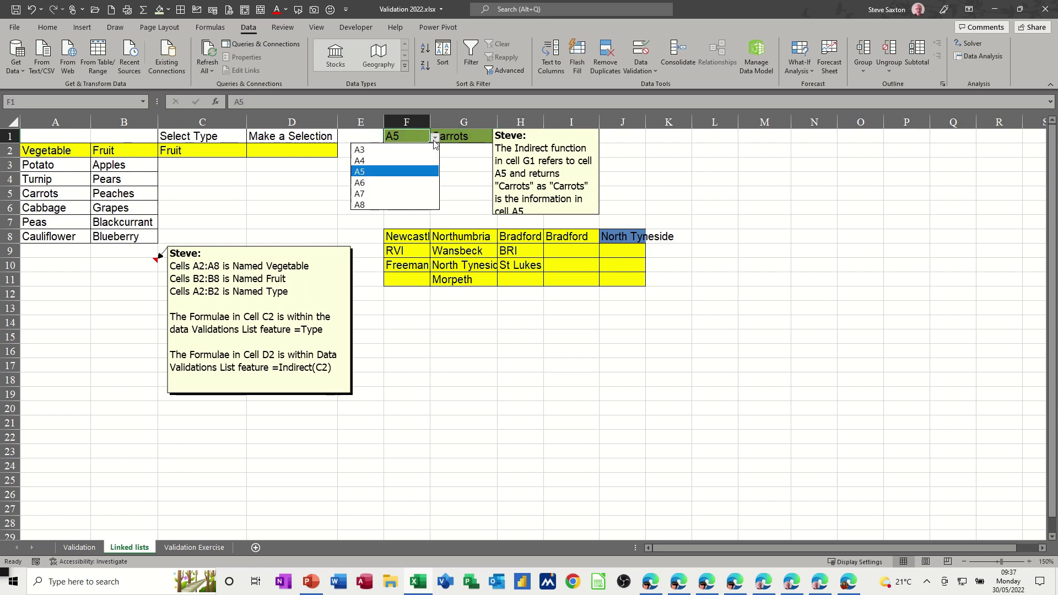
pyautogui.click(389, 152)
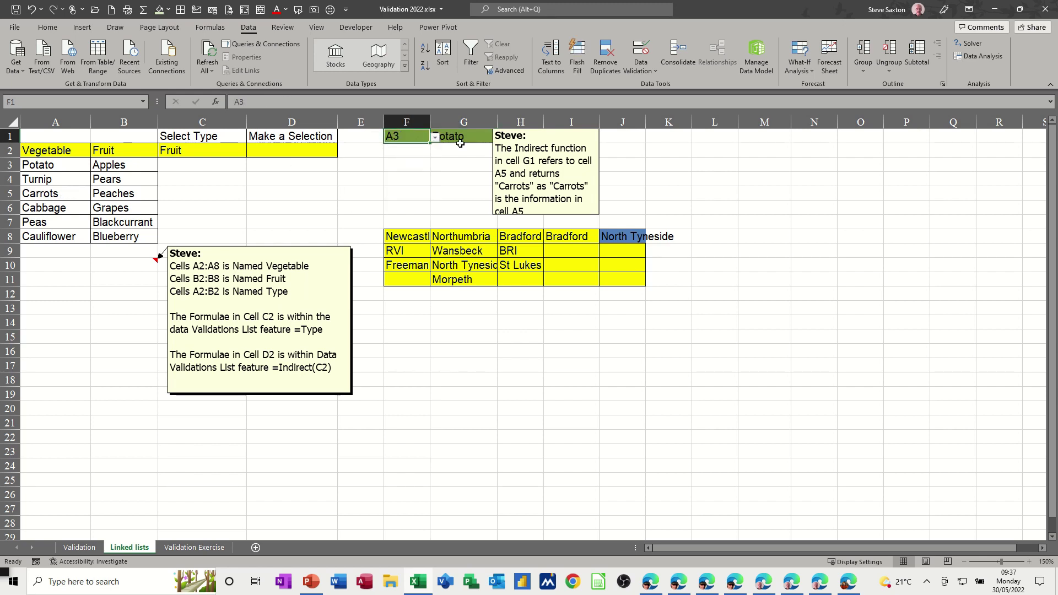
pyautogui.press('Right')
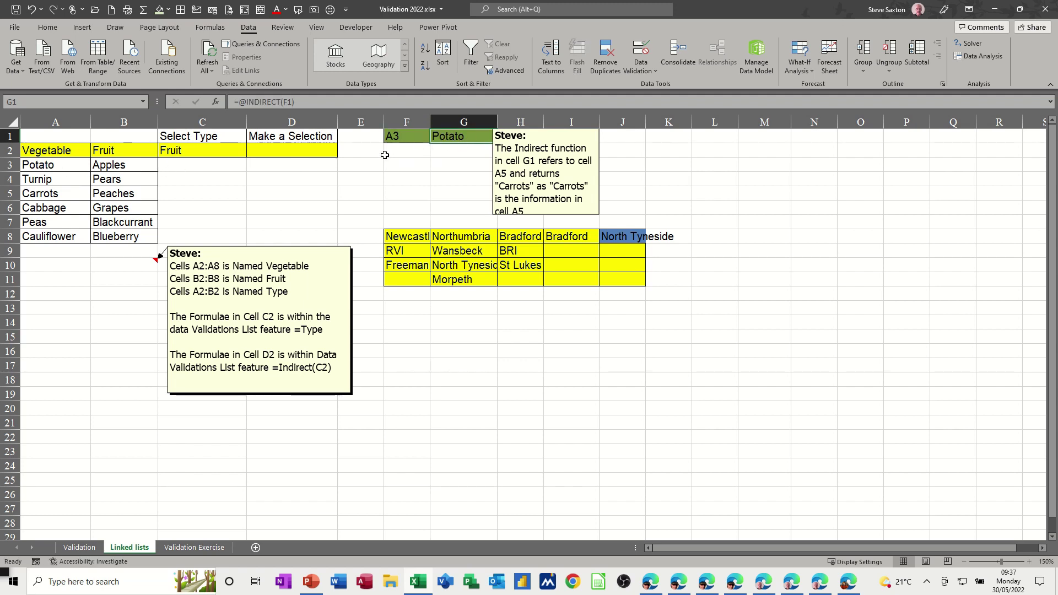
pyautogui.click(408, 138)
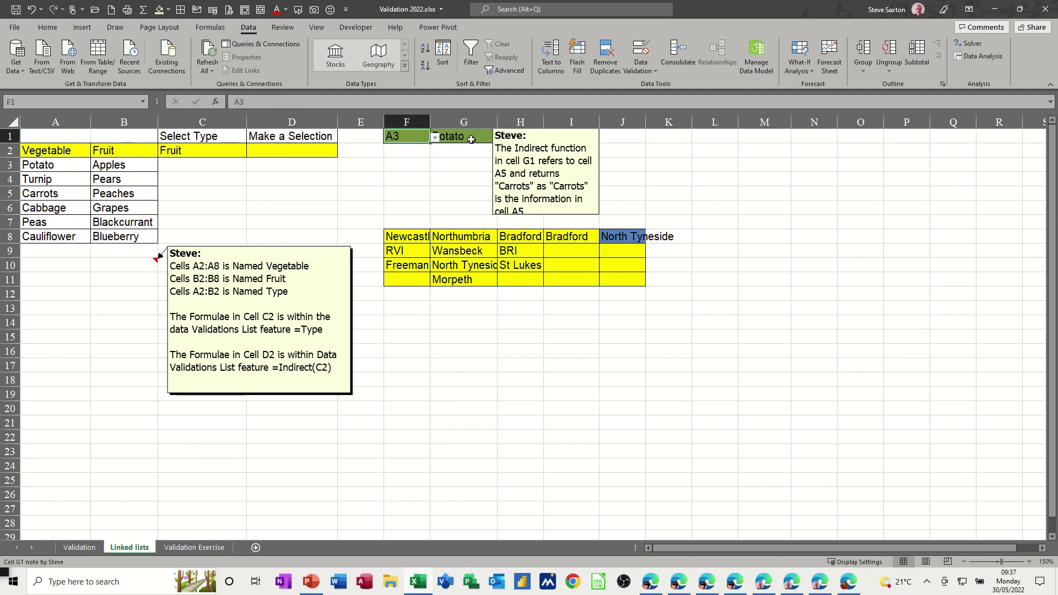
# Check the range names of B3:B8 and A3:A8, and inspect the data validation list source of D2, leaving the settings as they are
pyautogui.click(292, 154)
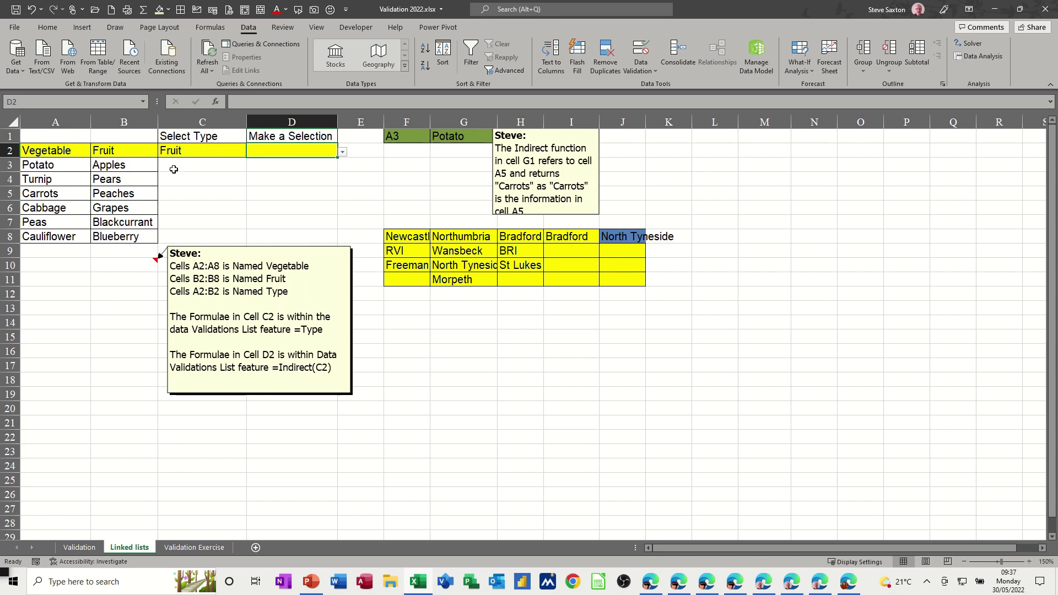
pyautogui.moveTo(112, 170); pyautogui.dragTo(113, 236)
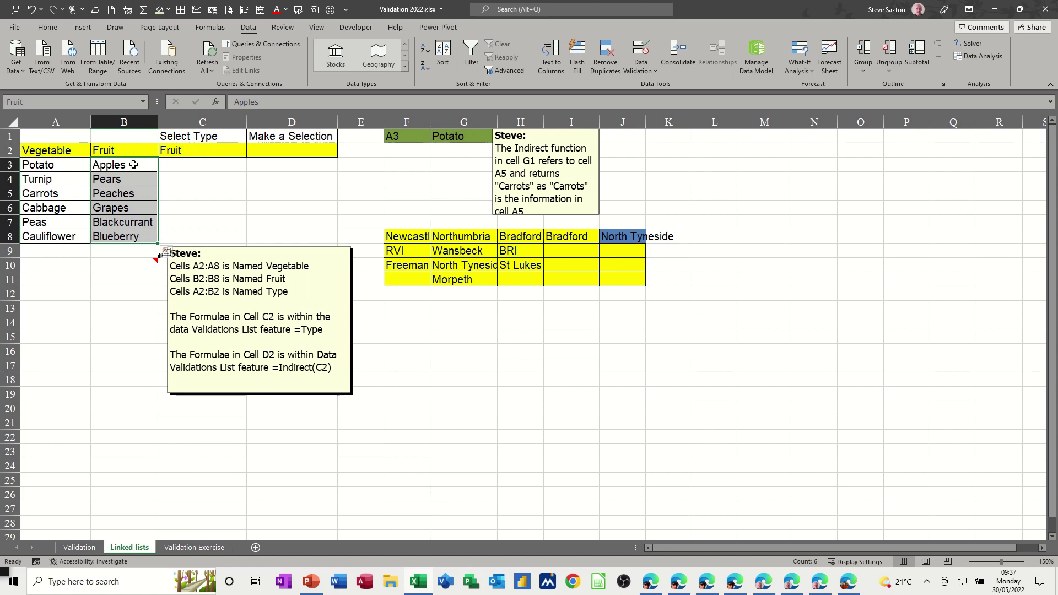
pyautogui.moveTo(58, 165); pyautogui.dragTo(58, 231)
pyautogui.click(282, 152)
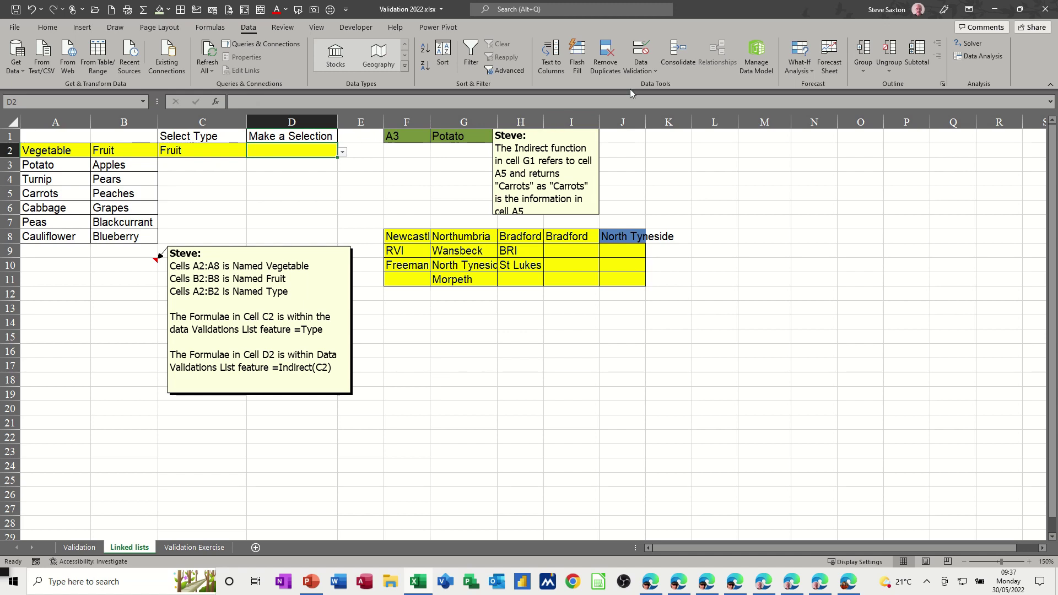
pyautogui.click(639, 62)
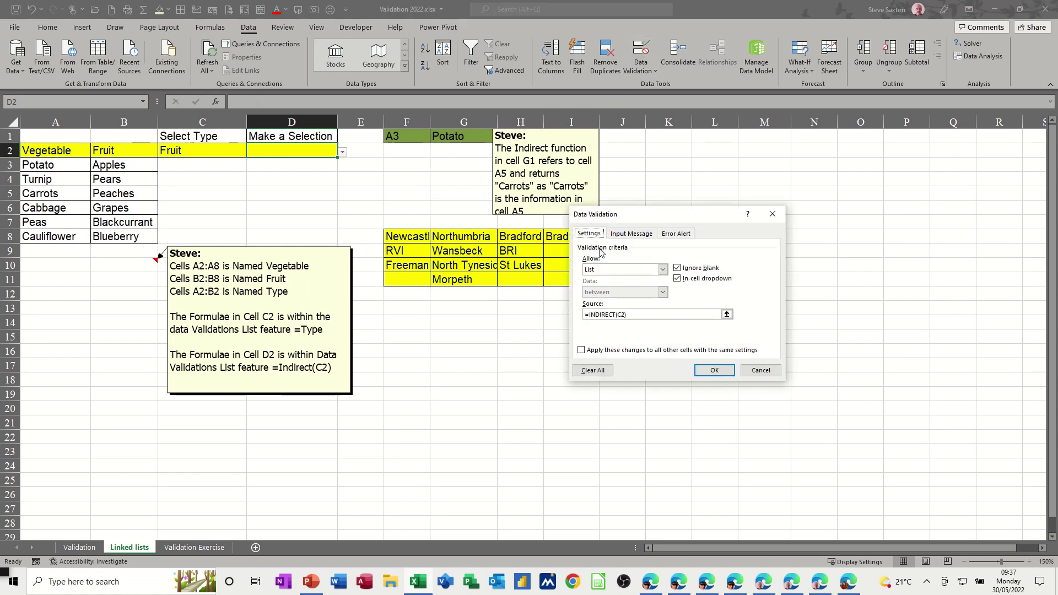
pyautogui.moveTo(600, 210); pyautogui.dragTo(427, 171)
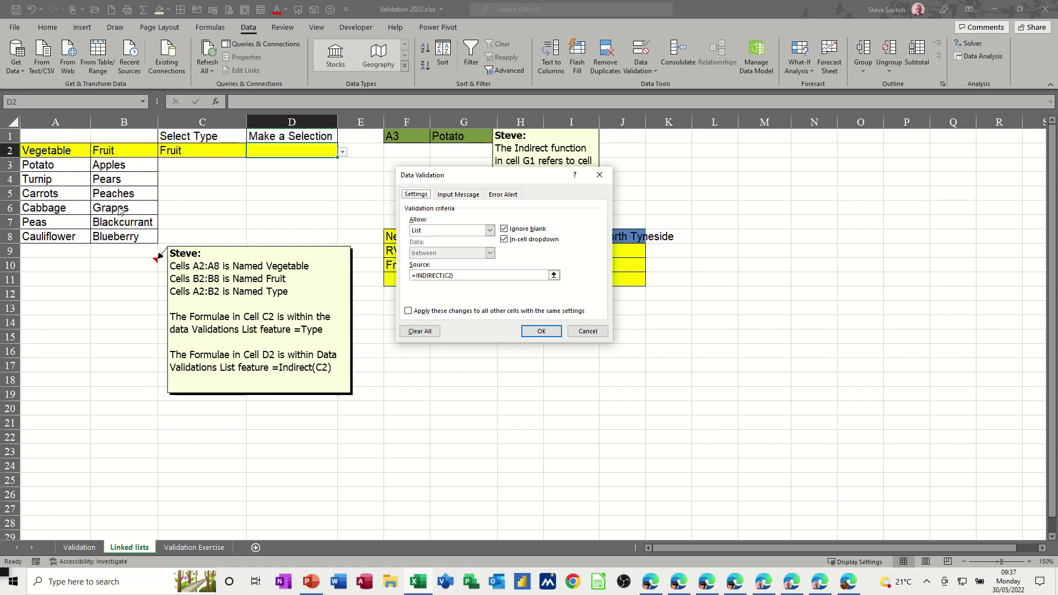
pyautogui.click(600, 336)
# Change the type in C2 to Vegetable, and compare the dependent choices in D2 with range A3:A8 without picking one
pyautogui.click(223, 151)
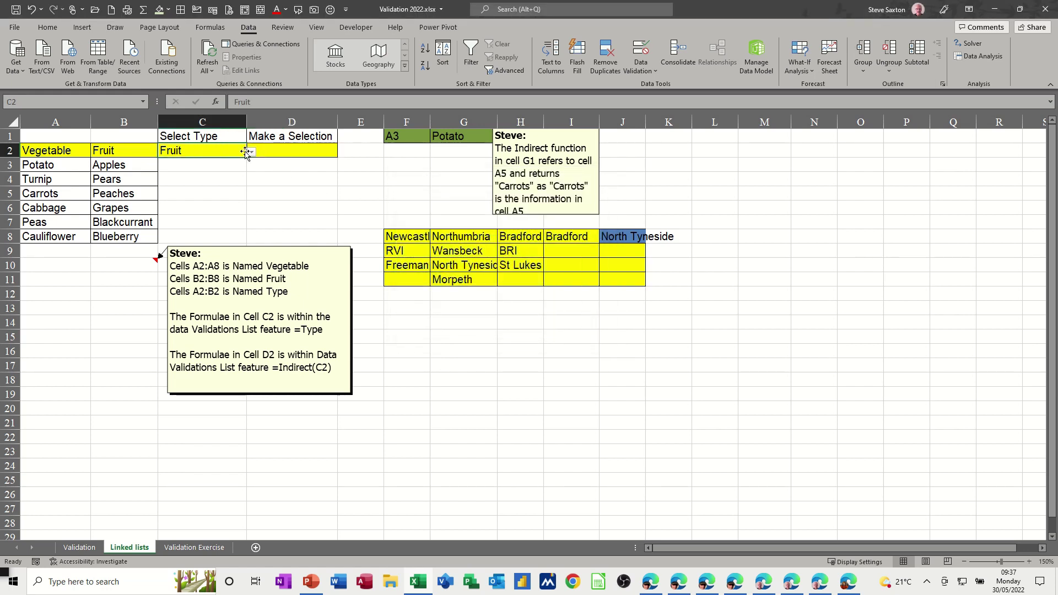
pyautogui.click(252, 152)
pyautogui.click(220, 163)
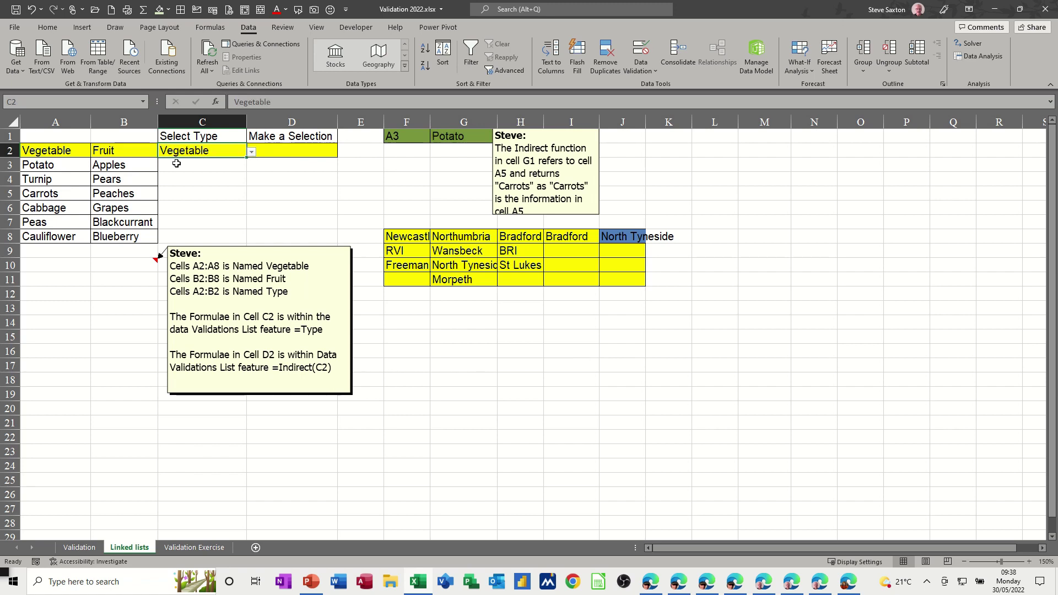
pyautogui.click(287, 150)
pyautogui.click(343, 154)
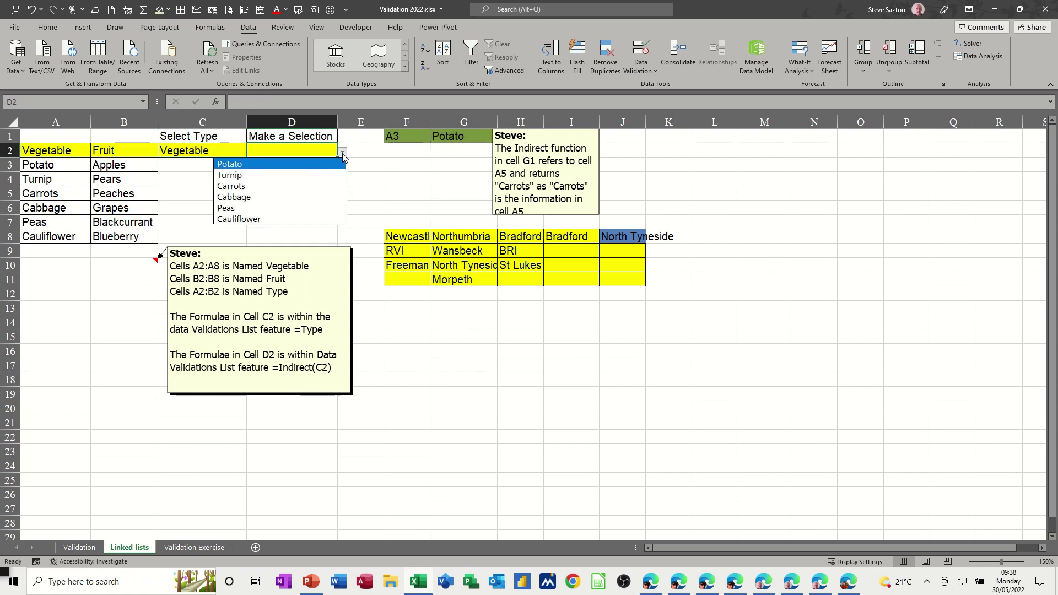
pyautogui.click(343, 156)
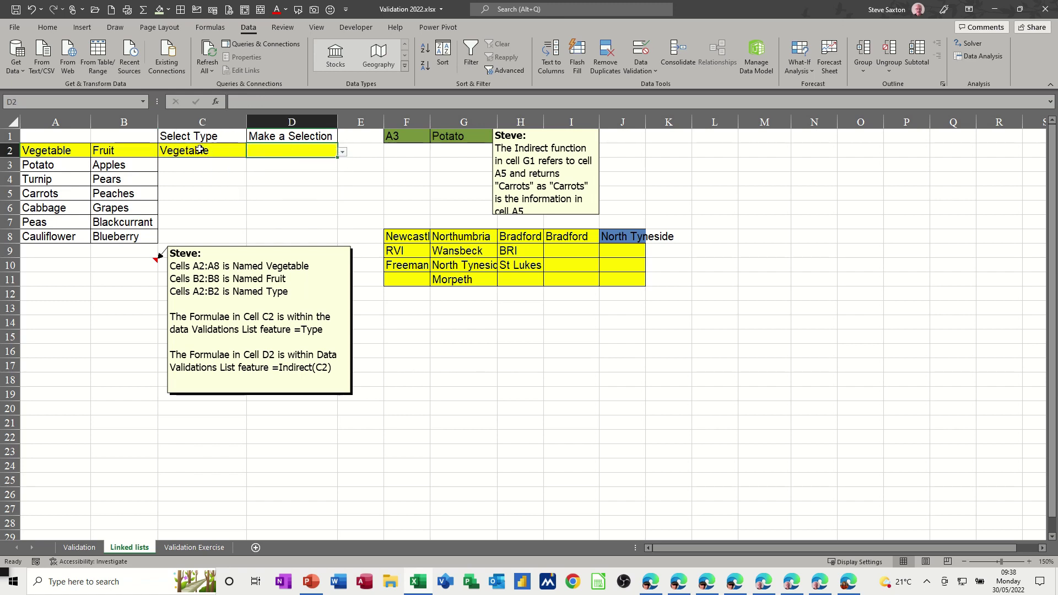
pyautogui.moveTo(63, 168); pyautogui.dragTo(55, 233)
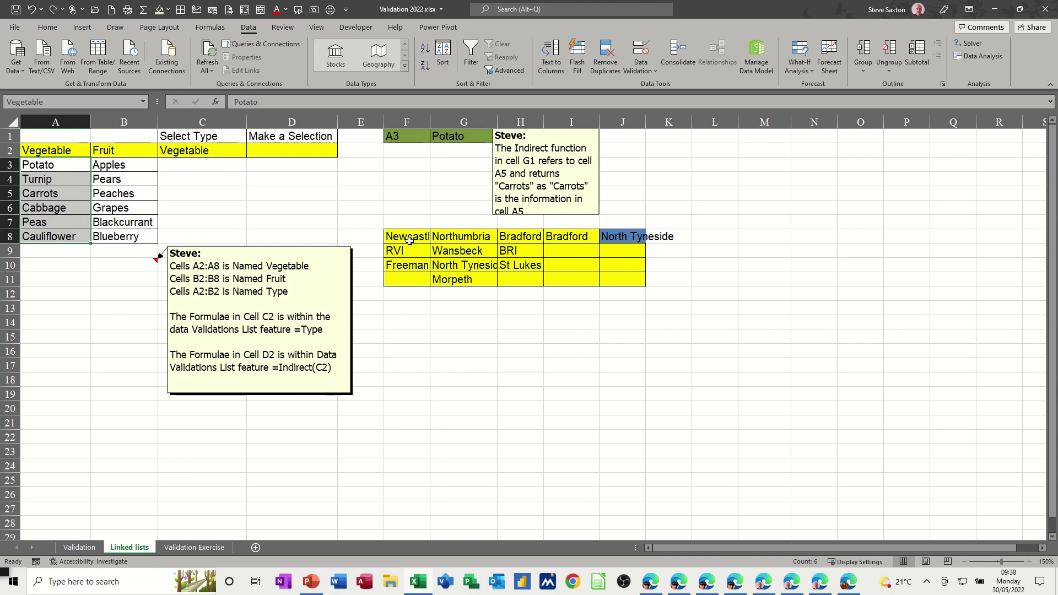
# Check the range names of the trust headings F8:H8 and of the hospital lists F9:F10, G9:G11 and H9:H10
pyautogui.moveTo(405, 236); pyautogui.dragTo(514, 240)
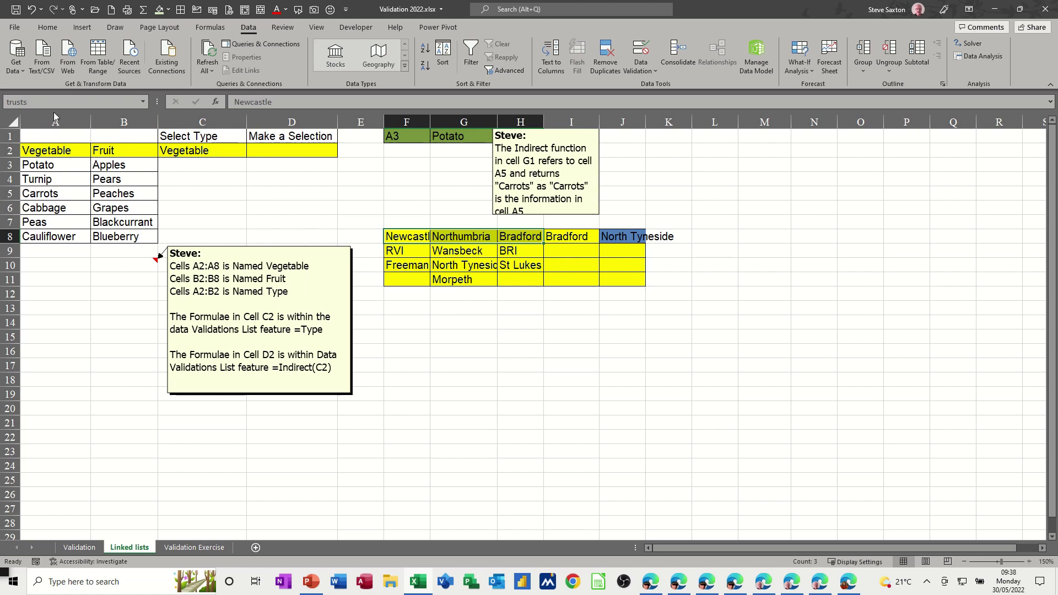
pyautogui.moveTo(396, 250); pyautogui.dragTo(403, 265)
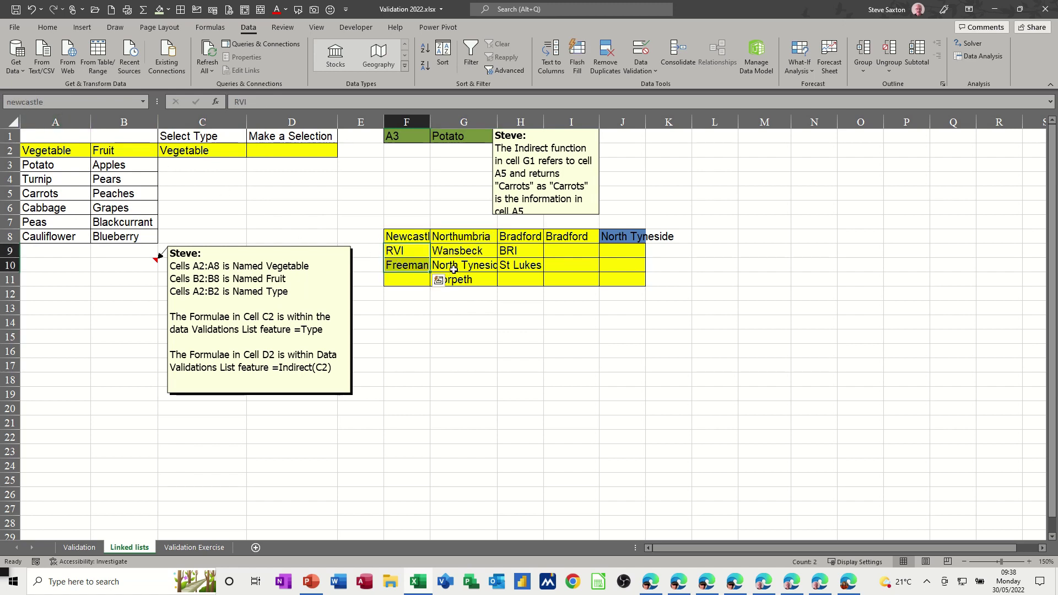
pyautogui.moveTo(458, 253); pyautogui.dragTo(458, 280)
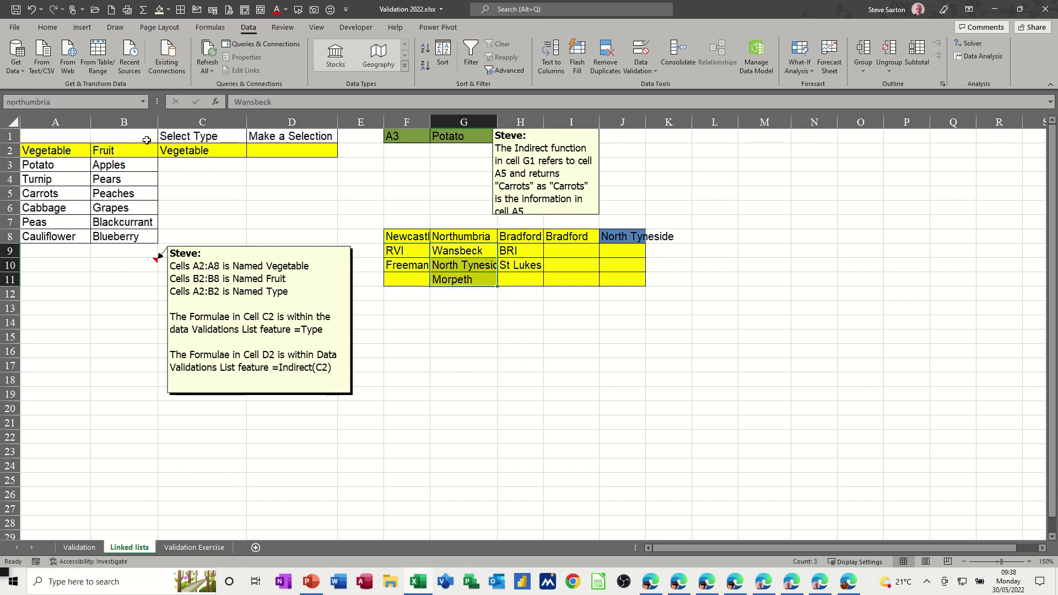
pyautogui.moveTo(517, 253); pyautogui.dragTo(517, 265)
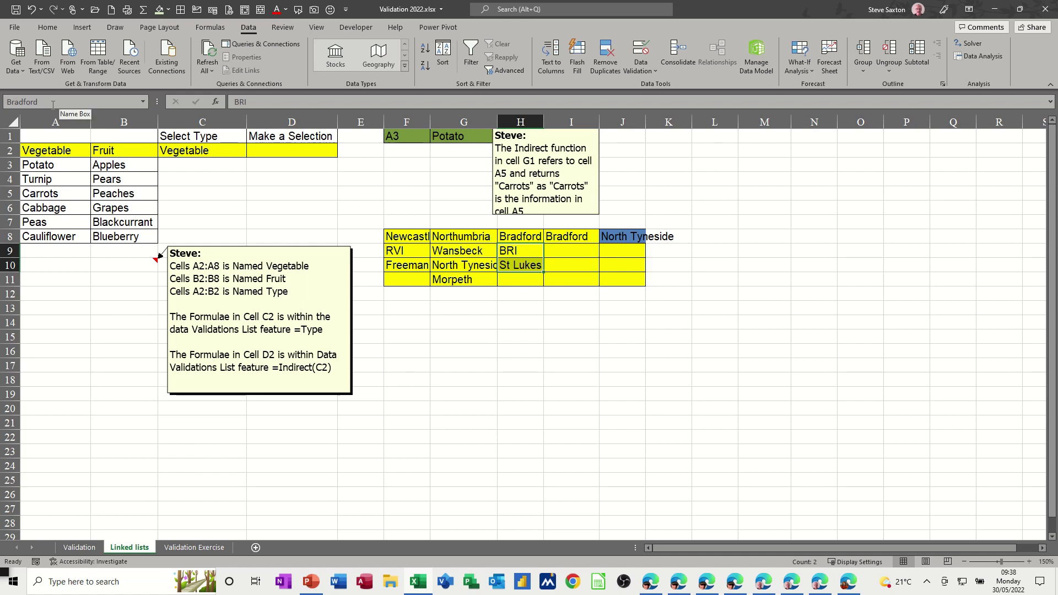
# Select Newcastle as the trust in I8 and Freeman as its dependent hospital in J8
pyautogui.click(573, 236)
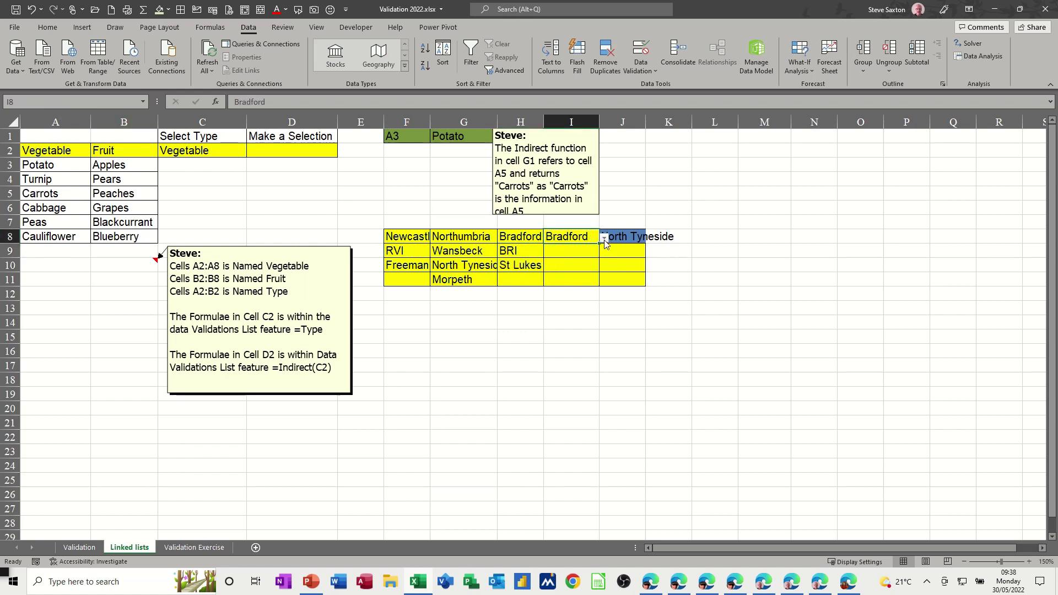
pyautogui.click(604, 238)
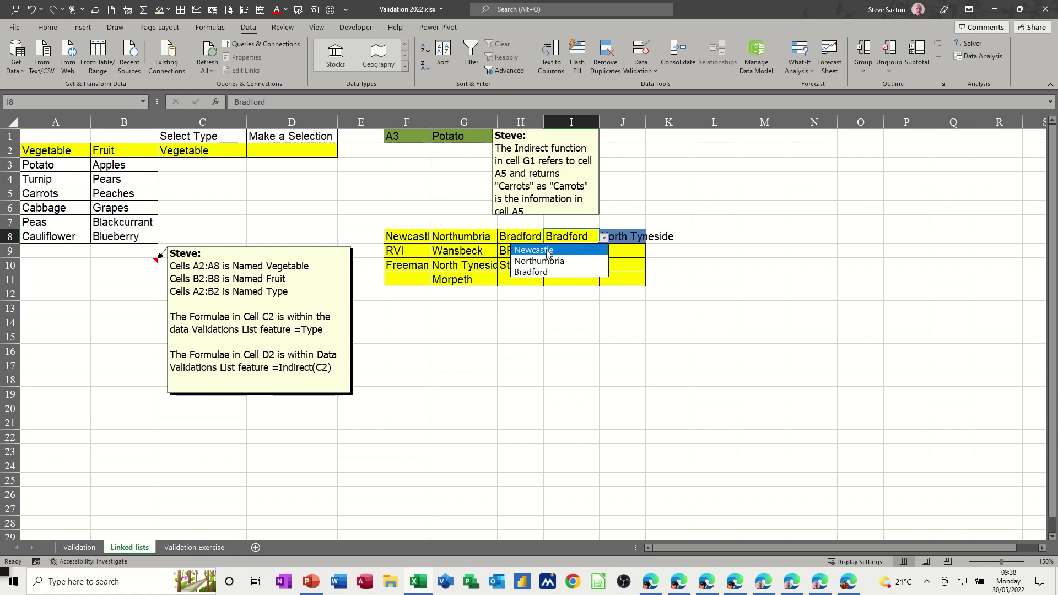
pyautogui.click(548, 254)
pyautogui.click(630, 238)
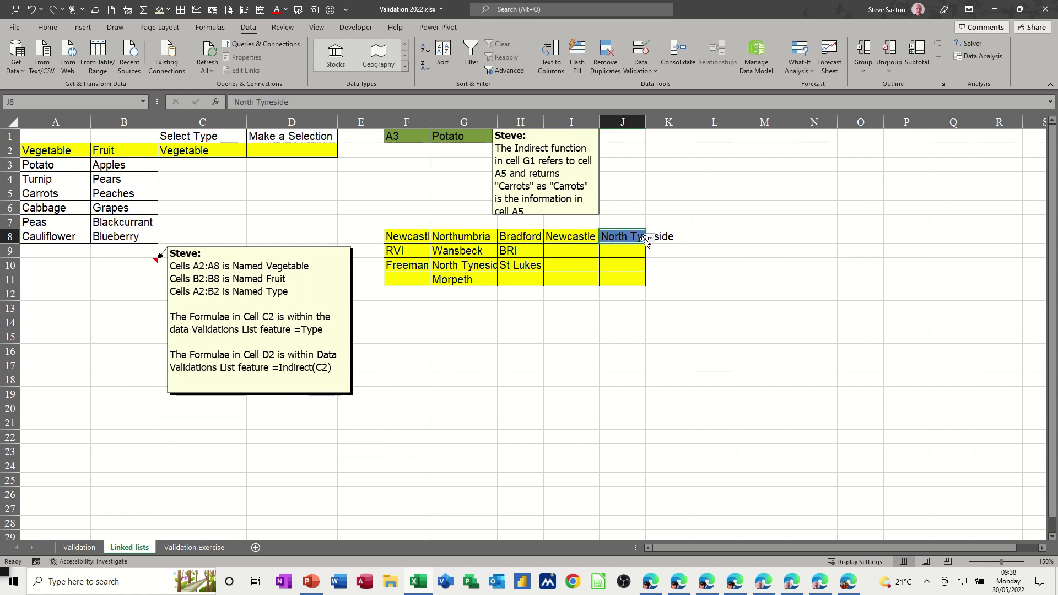
pyautogui.click(650, 238)
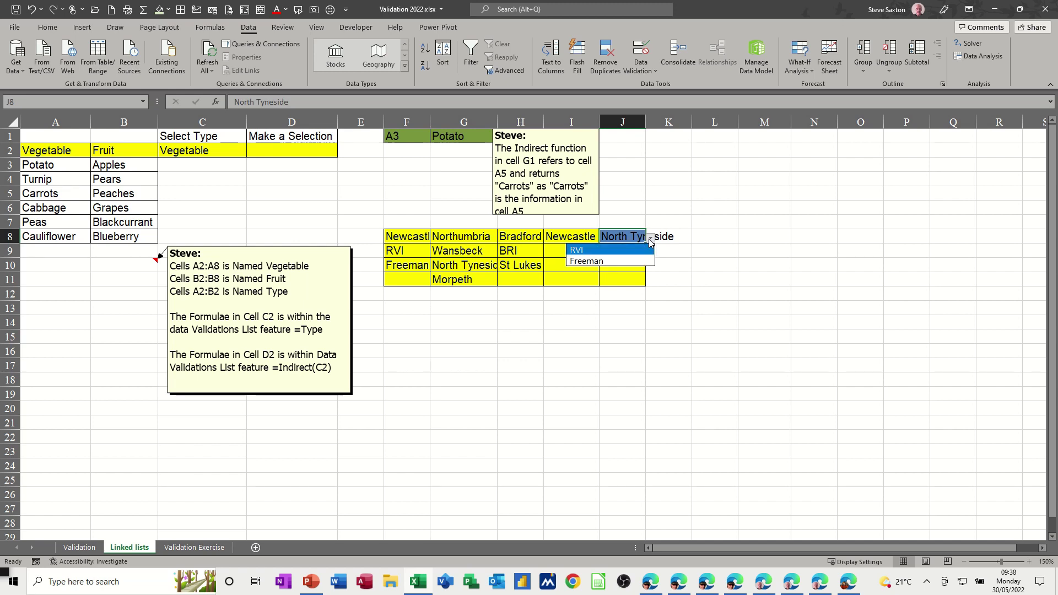
pyautogui.click(606, 261)
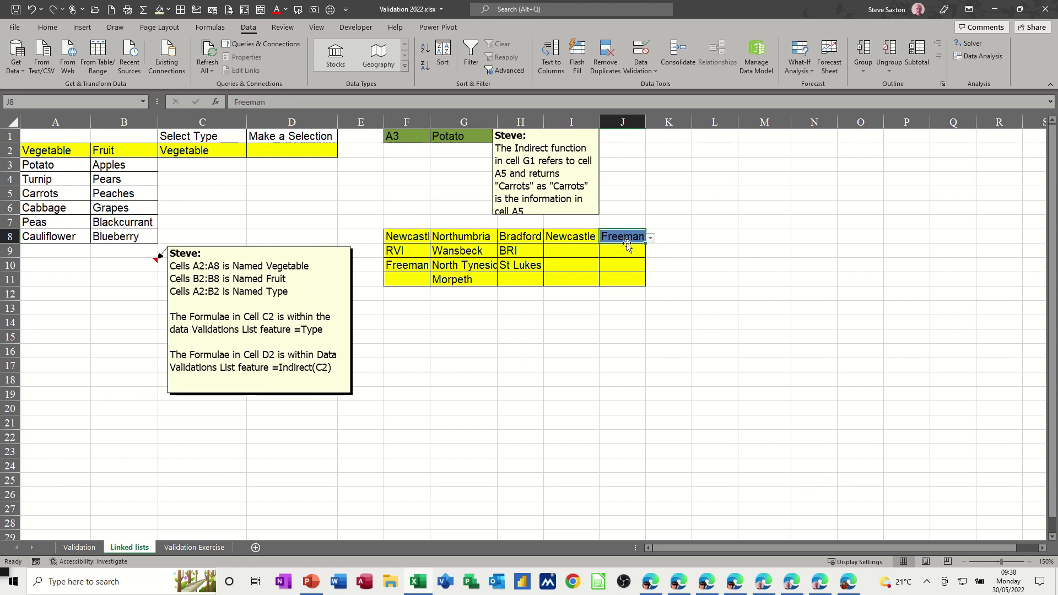
# Inspect the data validation list sources of the trust cell I8 and the hospital cell J8
pyautogui.click(563, 236)
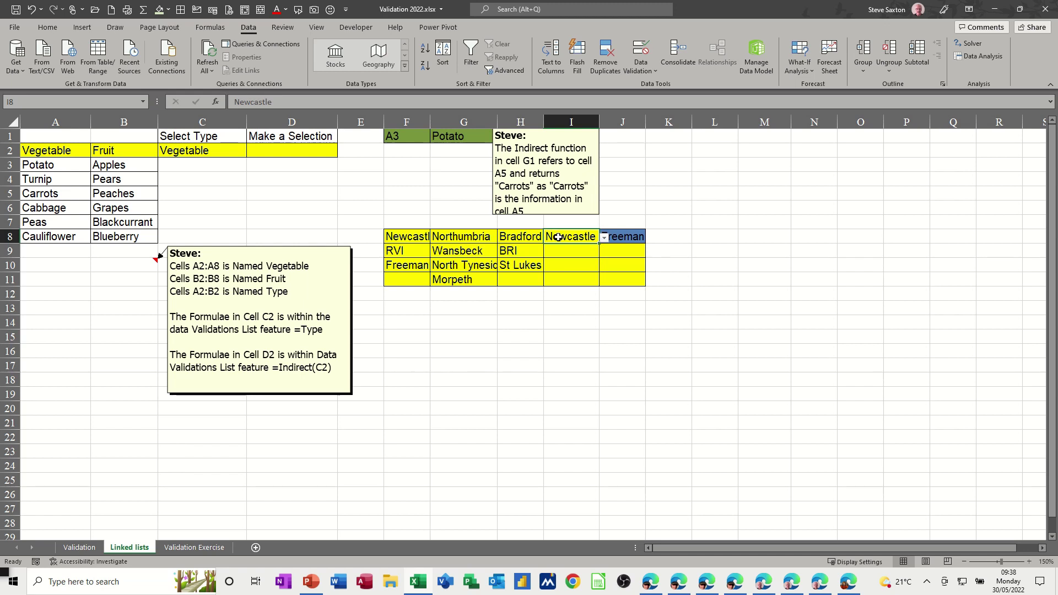
pyautogui.moveTo(499, 238); pyautogui.dragTo(405, 240)
pyautogui.click(639, 52)
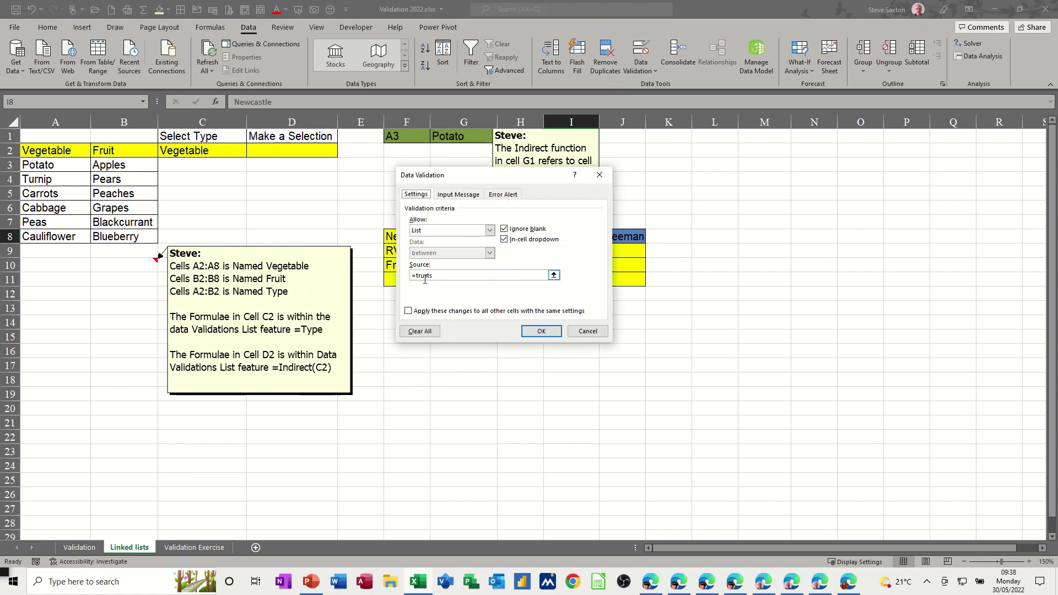
pyautogui.click(541, 332)
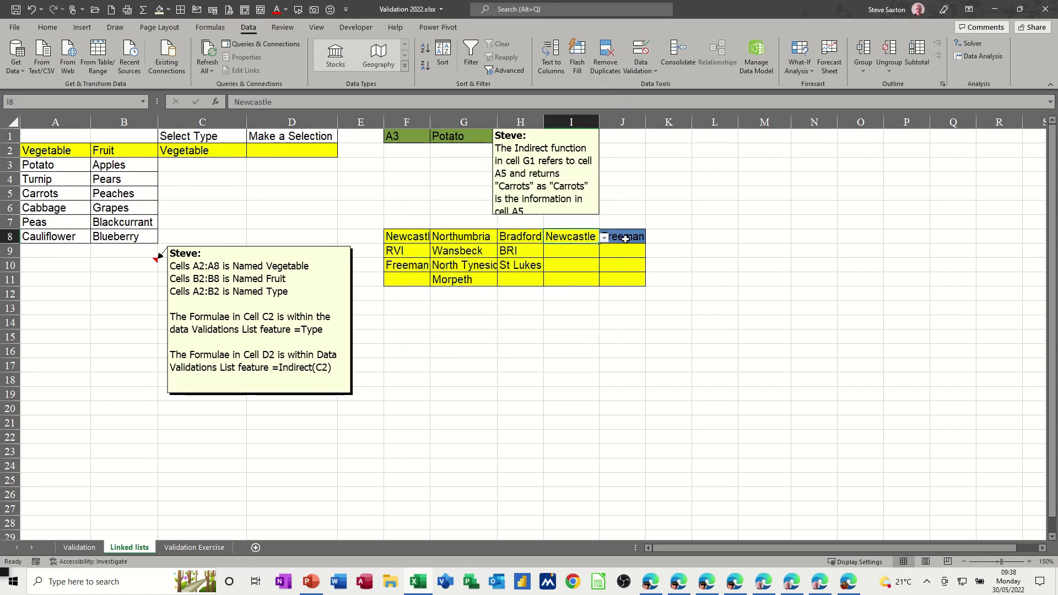
pyautogui.click(623, 236)
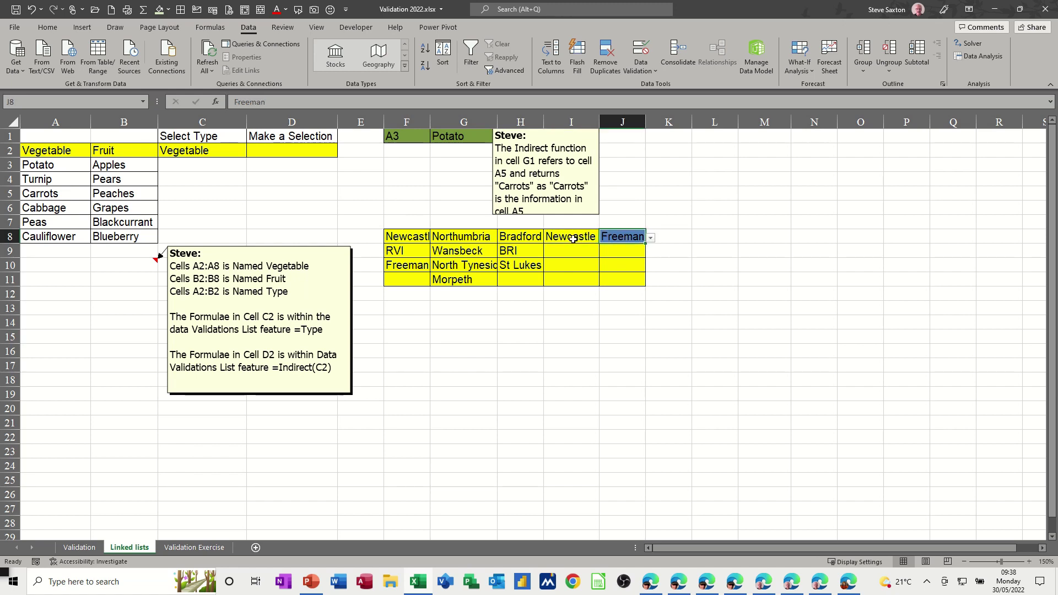
pyautogui.click(640, 54)
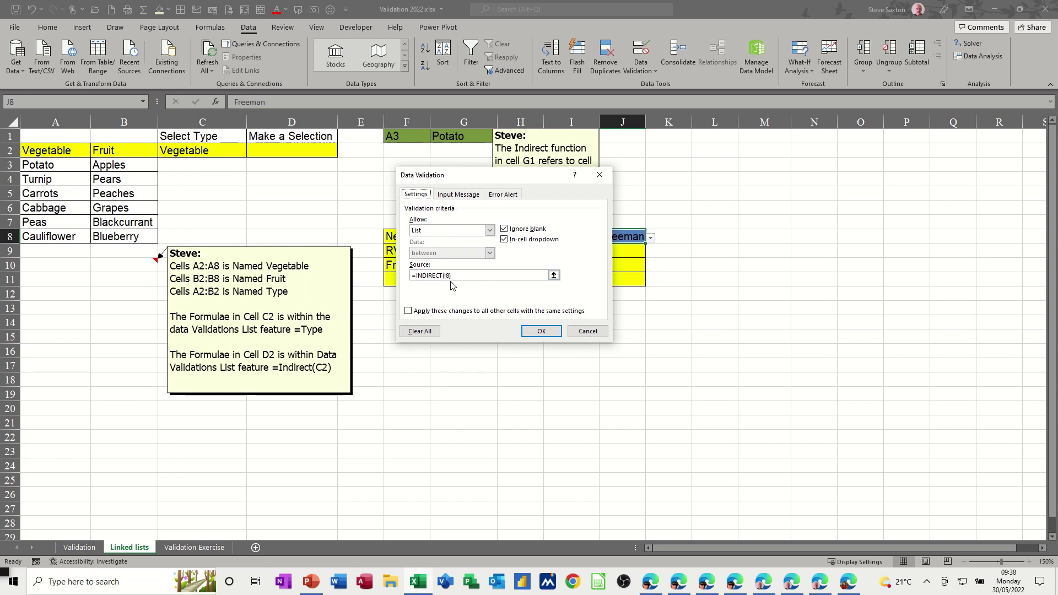
pyautogui.moveTo(507, 177); pyautogui.dragTo(790, 228)
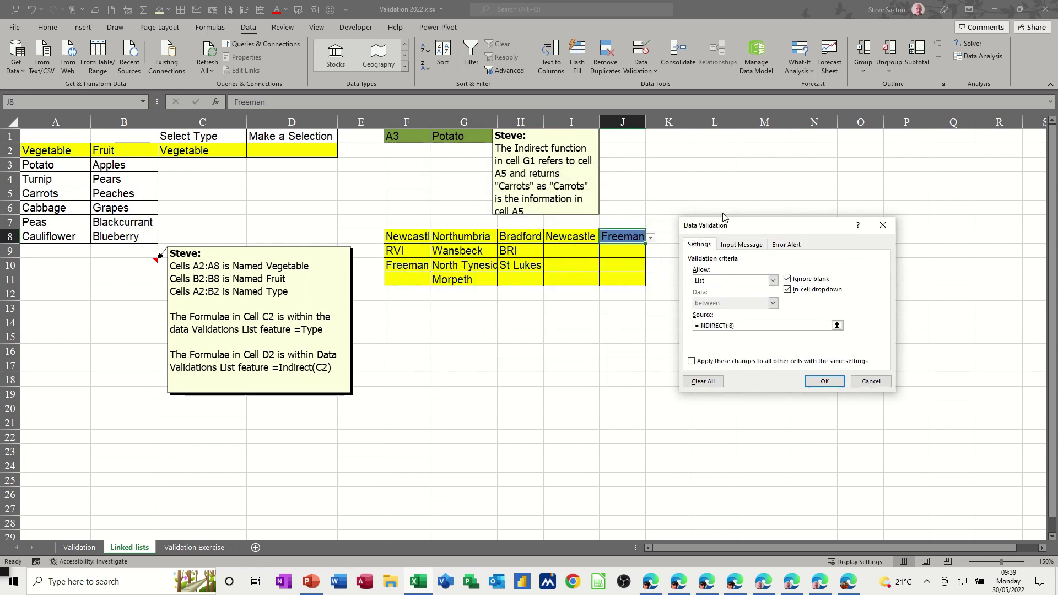
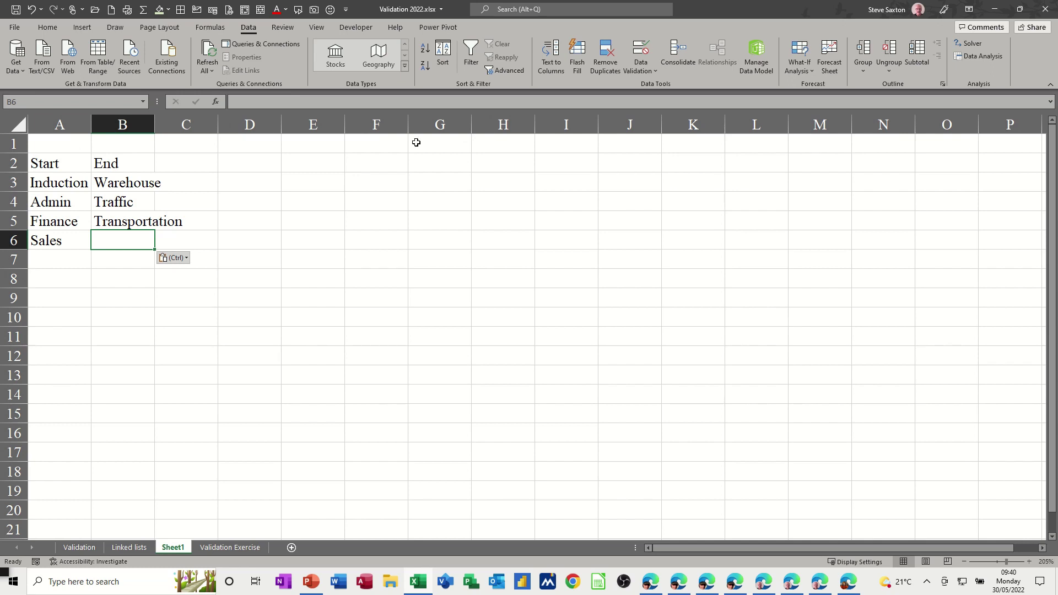
# Fill the heading cells A2:B2 with yellow and the empty cells C2:D2 with light green
pyautogui.moveTo(52, 162); pyautogui.dragTo(100, 164)
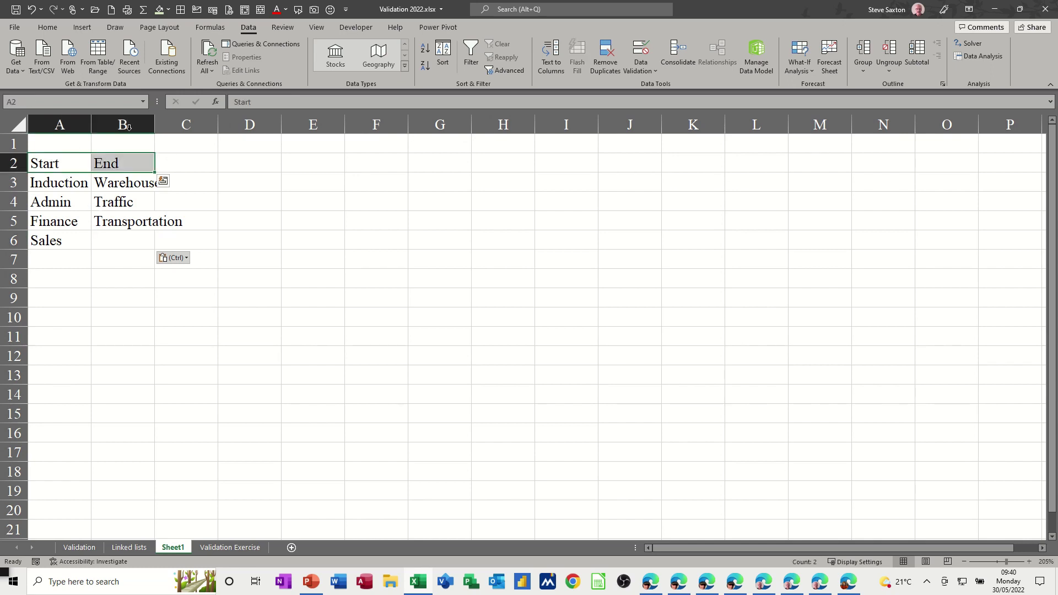
pyautogui.click(169, 11)
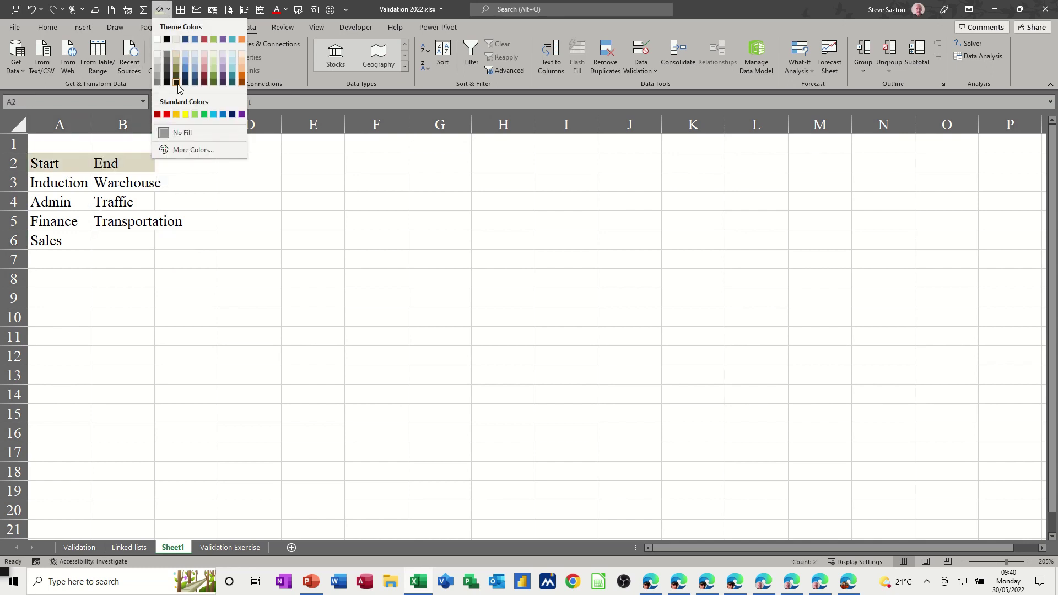
pyautogui.click(186, 114)
pyautogui.moveTo(193, 159); pyautogui.dragTo(230, 163)
pyautogui.click(170, 11)
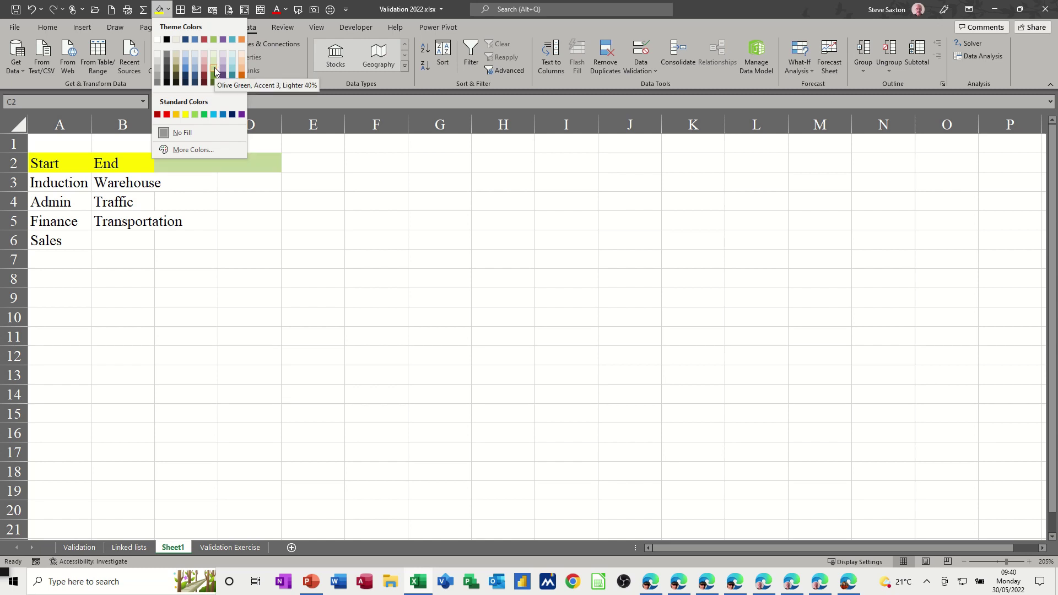
pyautogui.click(196, 114)
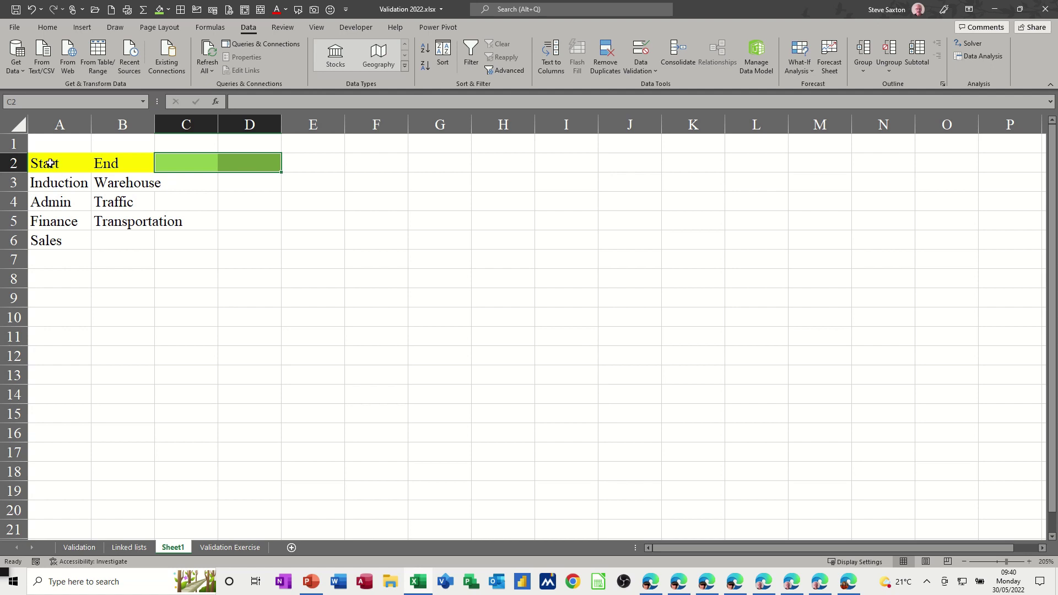
# Name the heading range A2:B2 process
pyautogui.moveTo(53, 167); pyautogui.dragTo(111, 170)
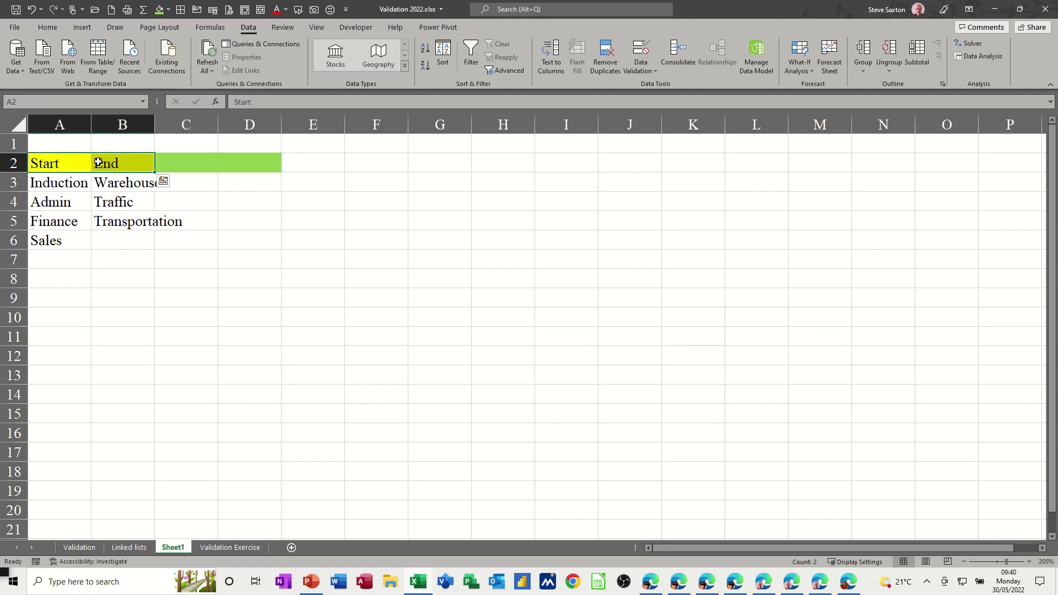
pyautogui.click(47, 103)
pyautogui.write('process')
# Name the range A3:A6 start and the range B3:B5 end
pyautogui.click(55, 183)
pyautogui.moveTo(55, 183); pyautogui.dragTo(53, 240)
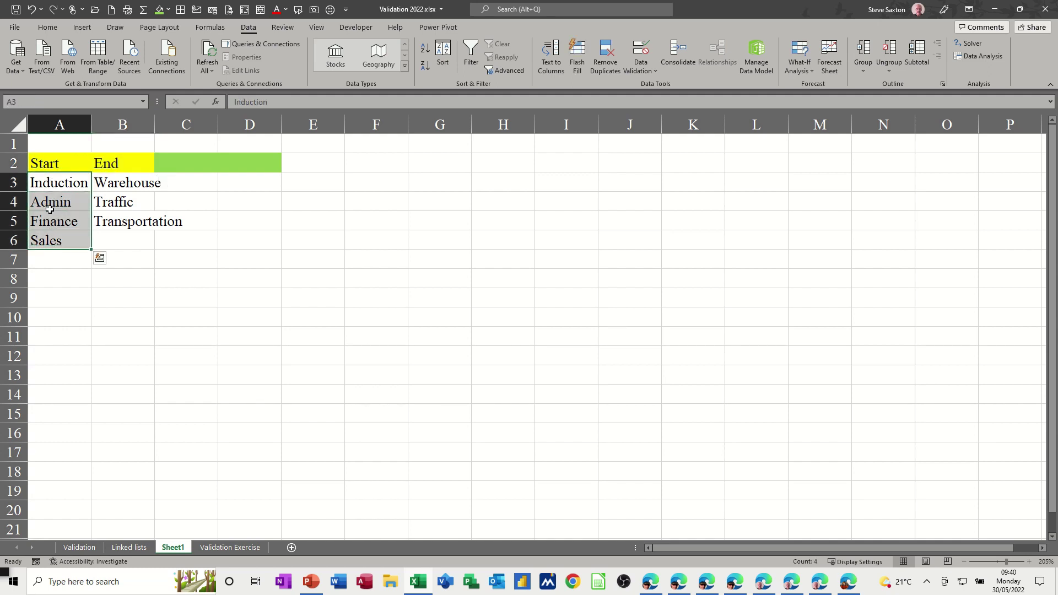
pyautogui.click(38, 102)
pyautogui.write('start')
pyautogui.moveTo(122, 182); pyautogui.dragTo(123, 222)
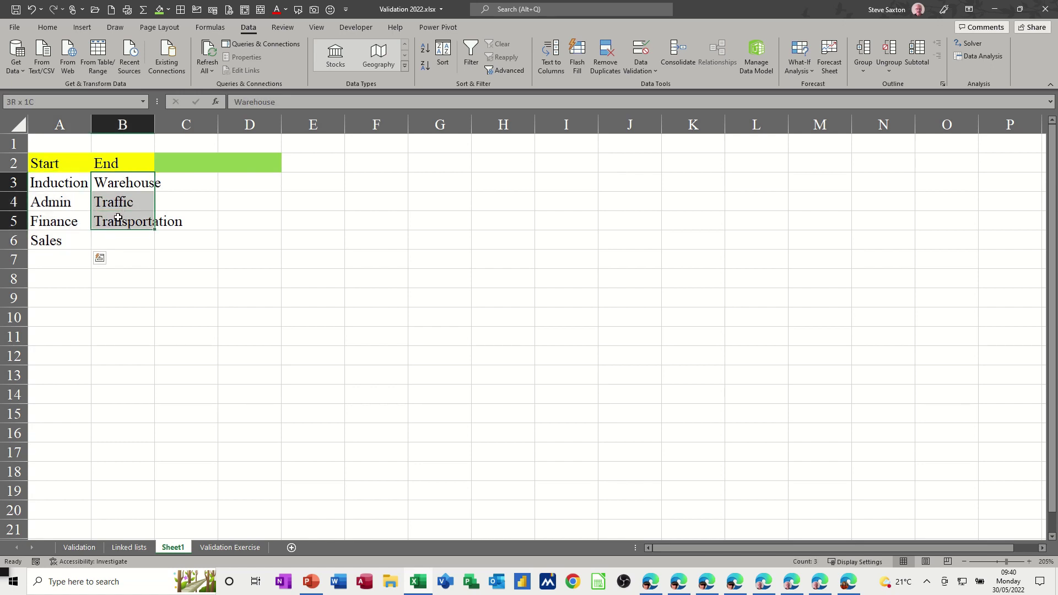
pyautogui.click(38, 101)
pyautogui.write('end')
# Review the headings A2 and B2 and check the range names of the lists A3:A6 and B3:B5
pyautogui.click(56, 165)
pyautogui.click(101, 164)
pyautogui.moveTo(52, 185); pyautogui.dragTo(49, 233)
pyautogui.moveTo(117, 184); pyautogui.dragTo(133, 220)
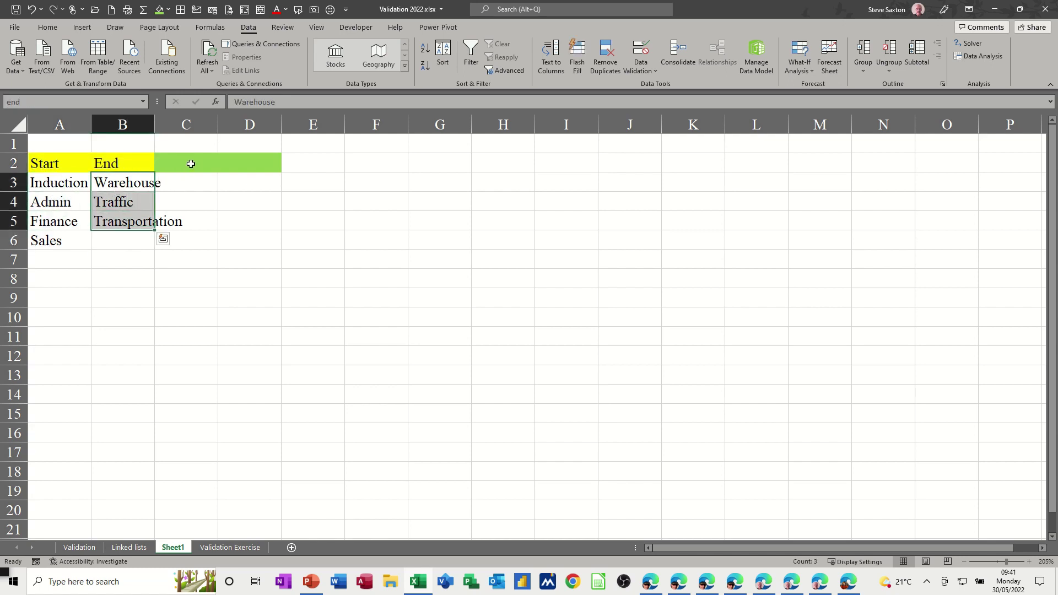
# Add list validation with the source =process to C2, and view its dropdown choices without picking one
pyautogui.click(191, 164)
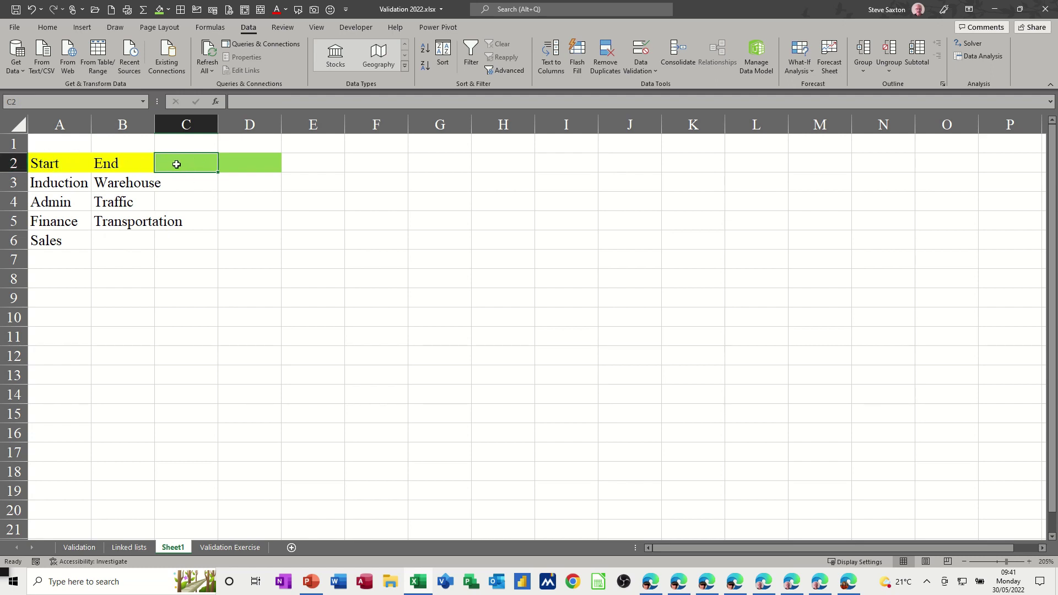
pyautogui.click(640, 51)
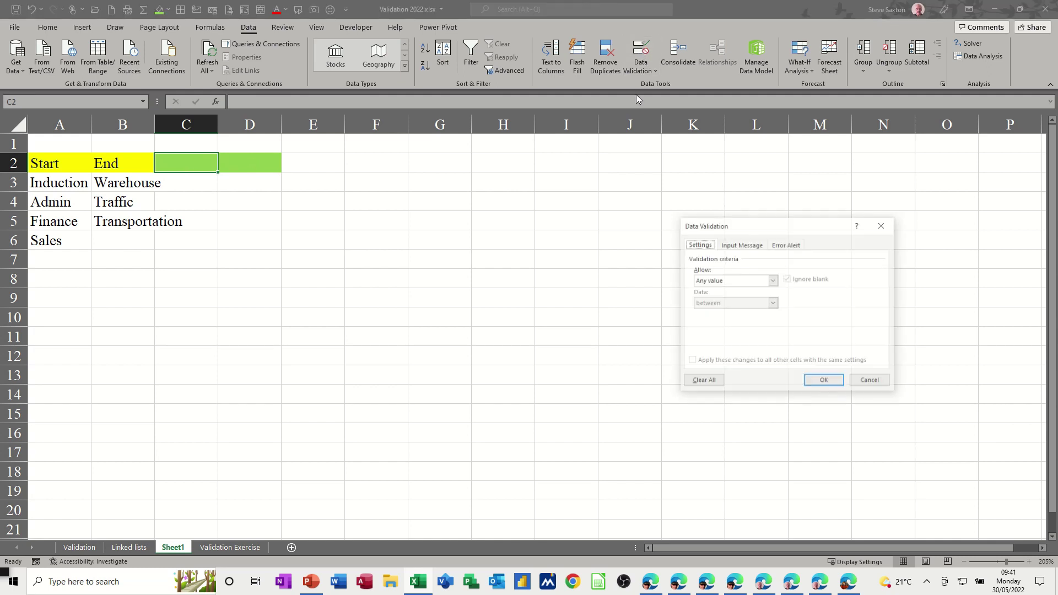
pyautogui.click(722, 284)
pyautogui.click(720, 312)
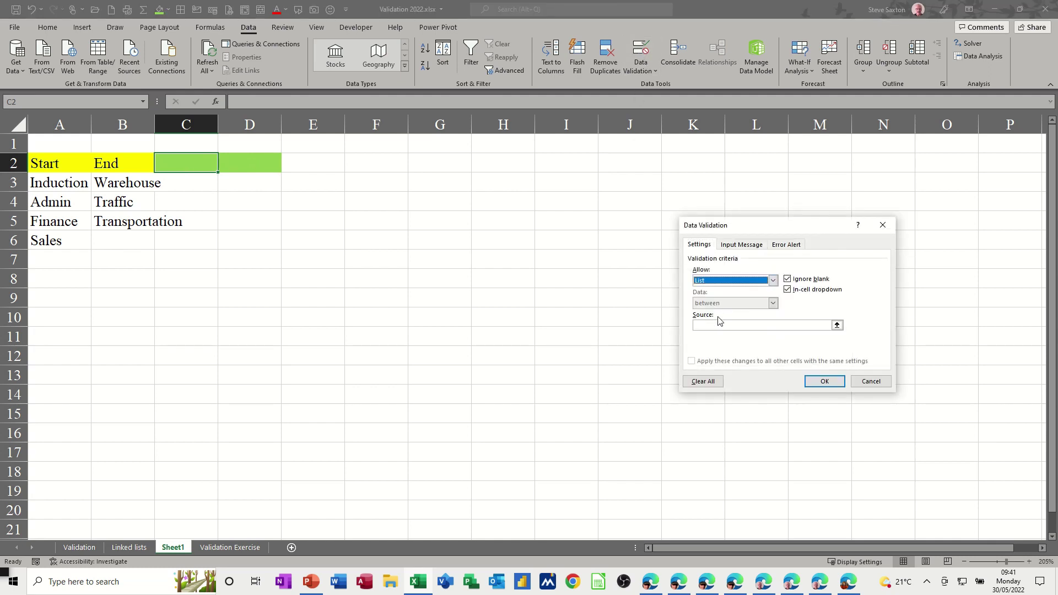
pyautogui.click(723, 324)
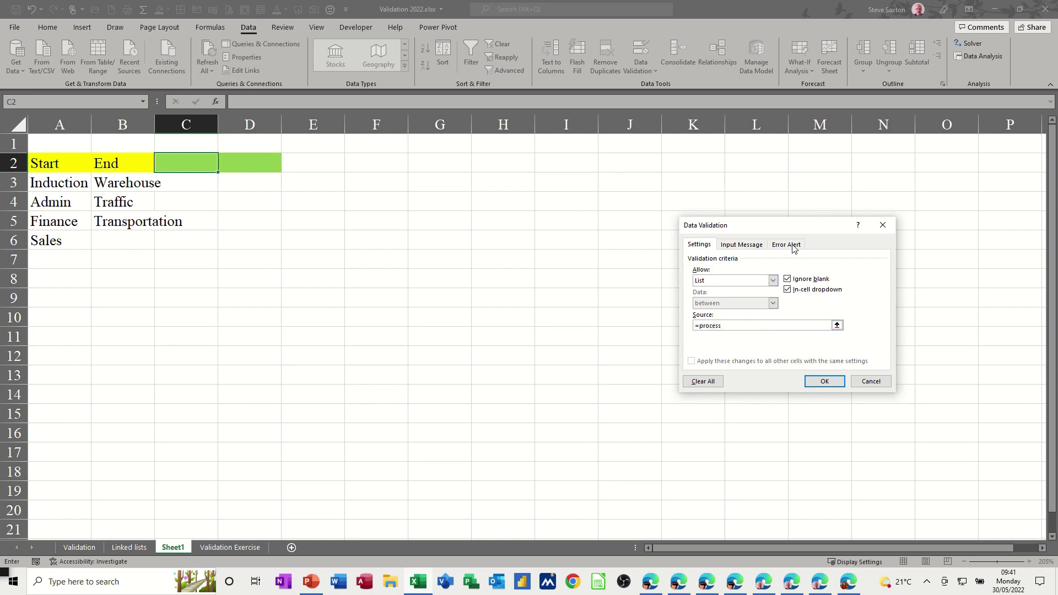
pyautogui.click(822, 382)
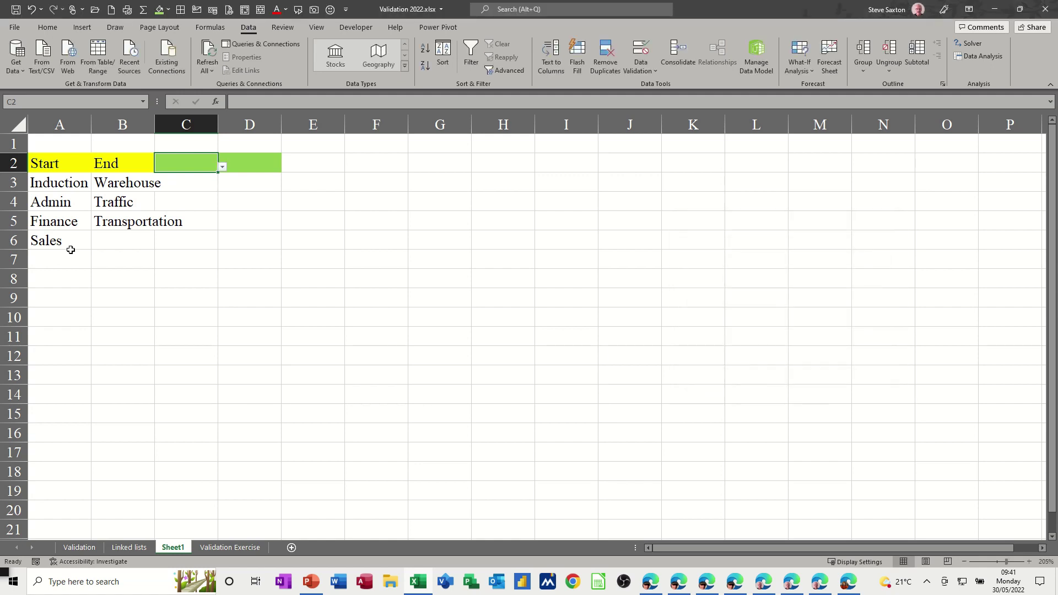
pyautogui.click(221, 167)
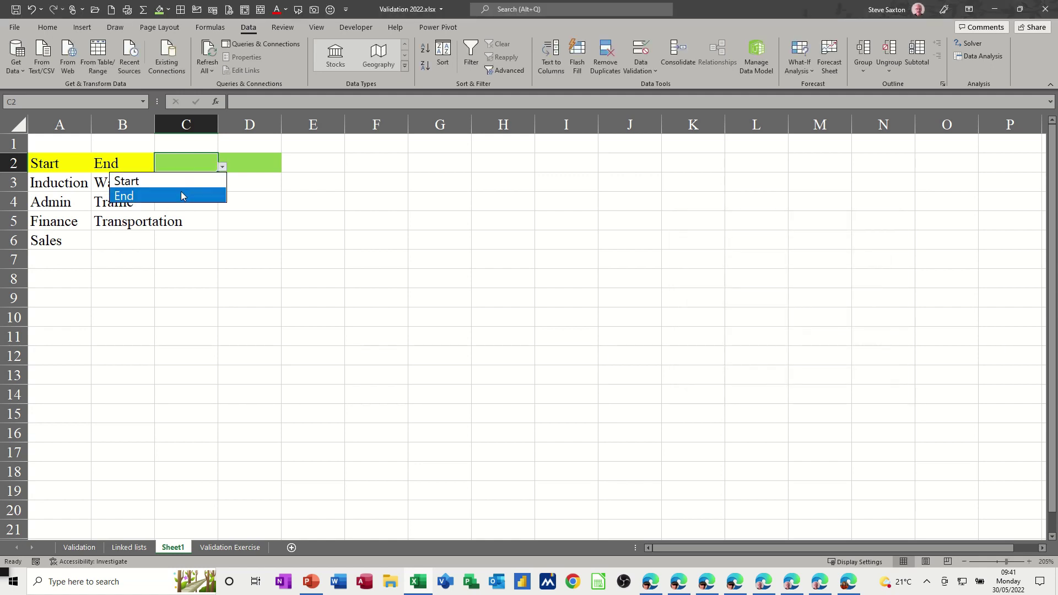
pyautogui.click(251, 166)
# Add dependent list validation with the source =indirect(C2) to D2, accepting it despite the empty C2
pyautogui.click(253, 161)
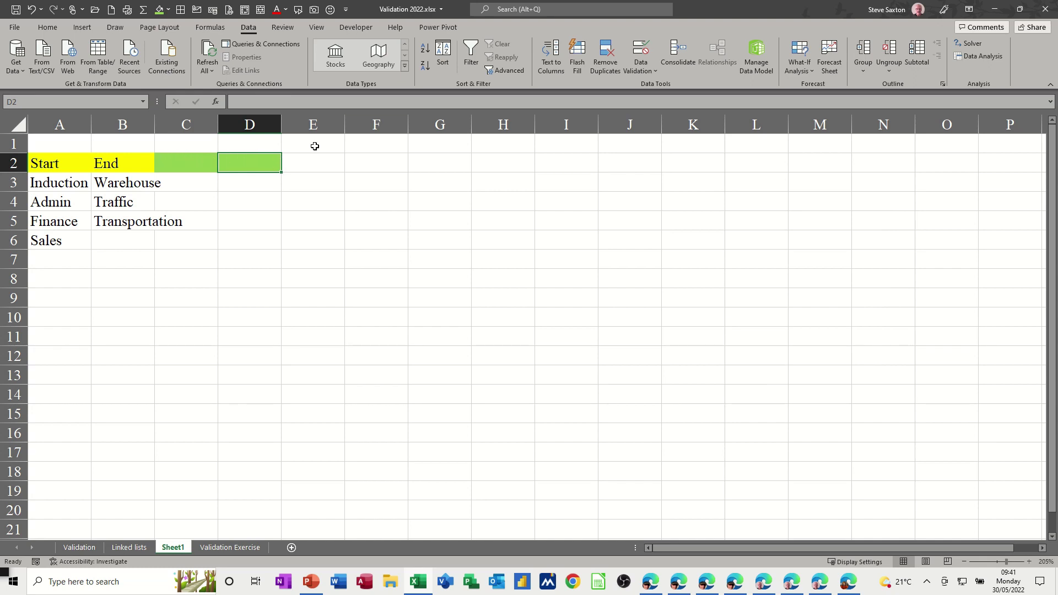
pyautogui.click(634, 53)
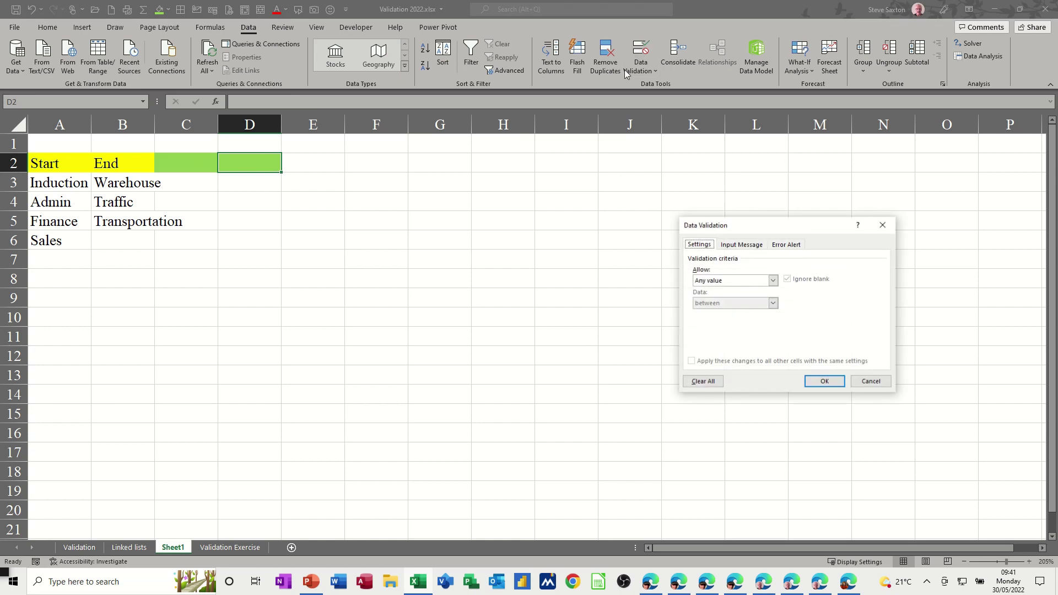
pyautogui.click(708, 281)
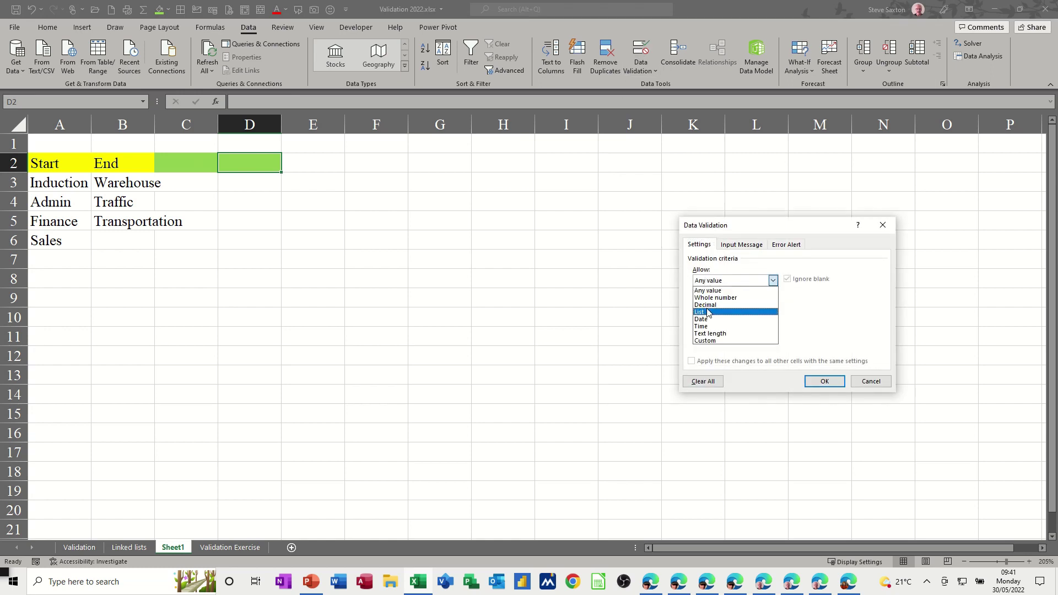
pyautogui.click(707, 313)
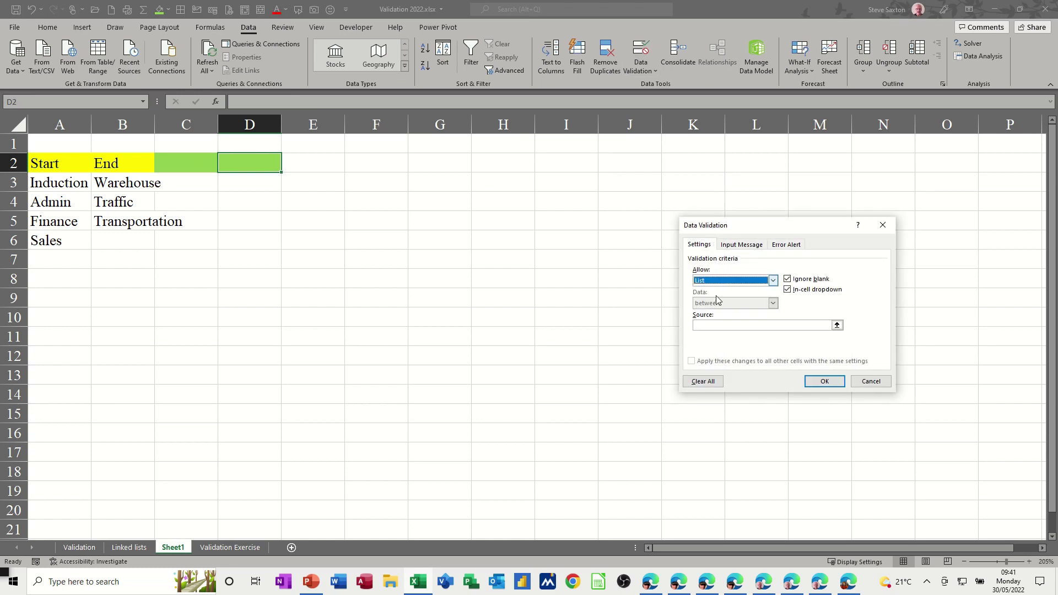
pyautogui.click(721, 325)
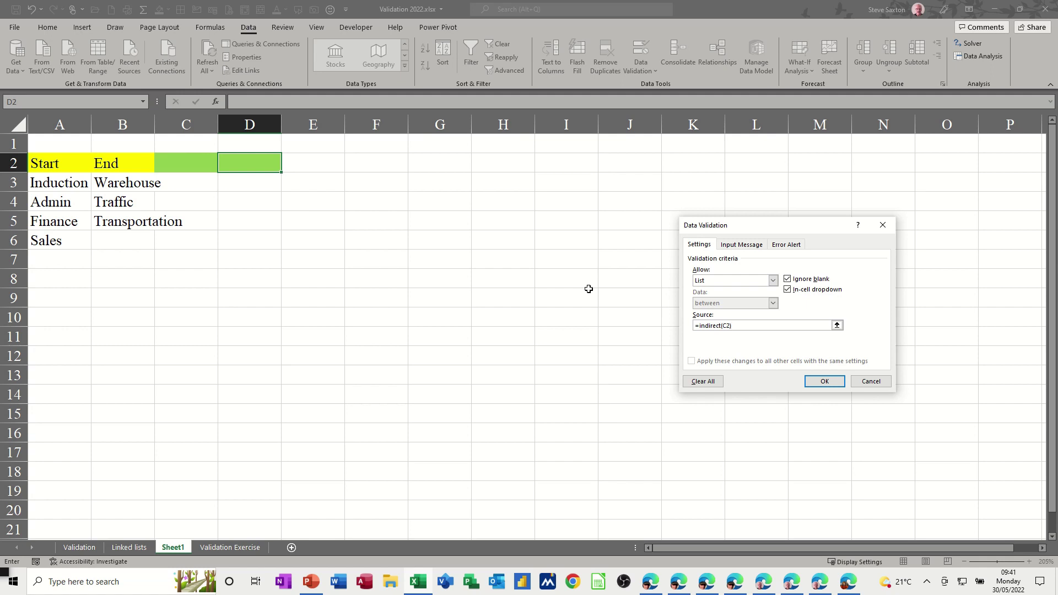
pyautogui.click(815, 385)
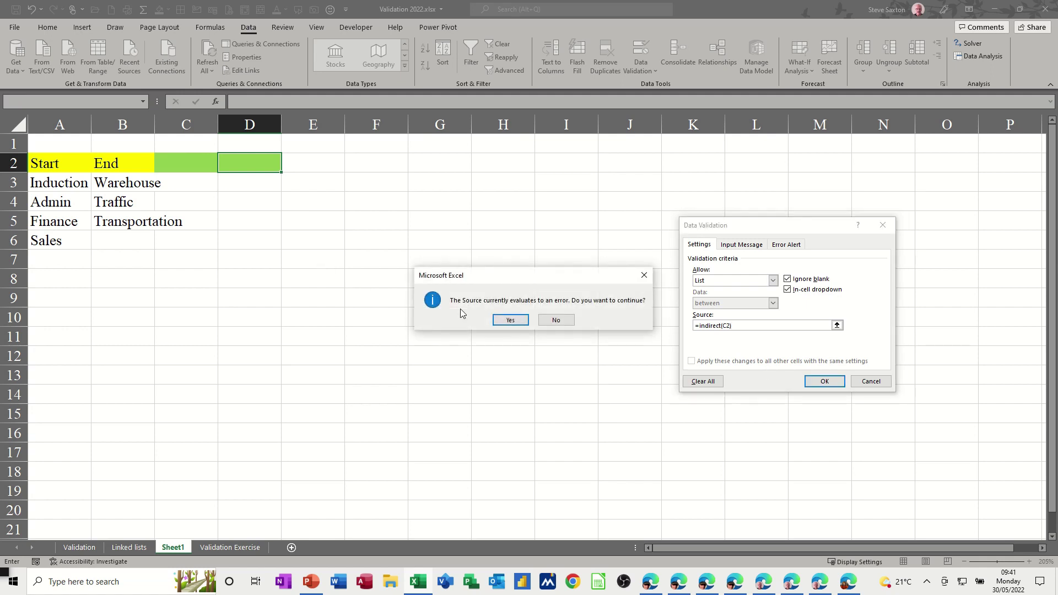
pyautogui.click(504, 322)
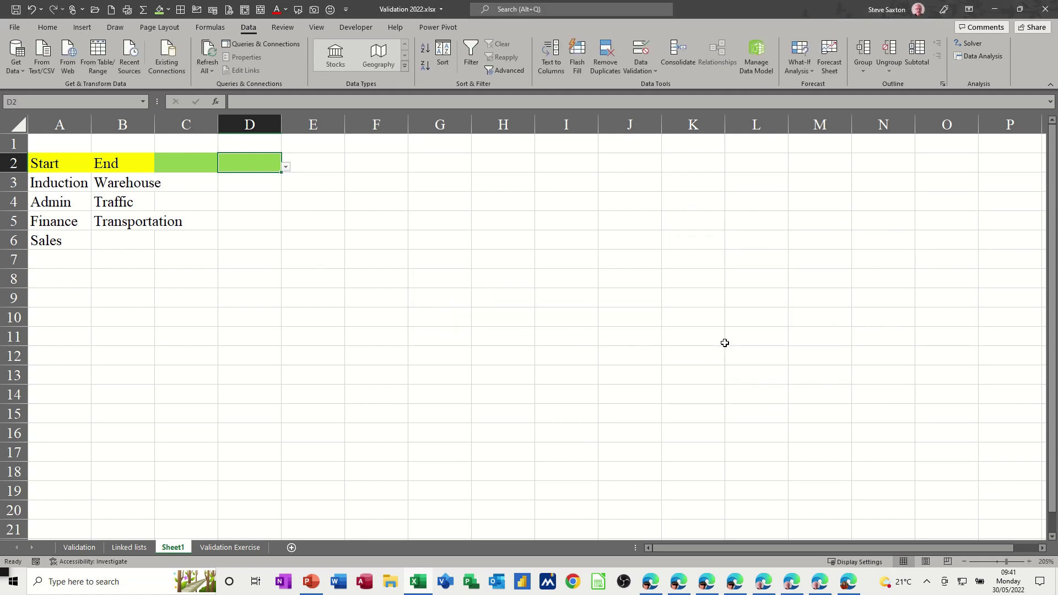
# Select End in C2, and view the dependent choices in D2 without picking one
pyautogui.click(212, 165)
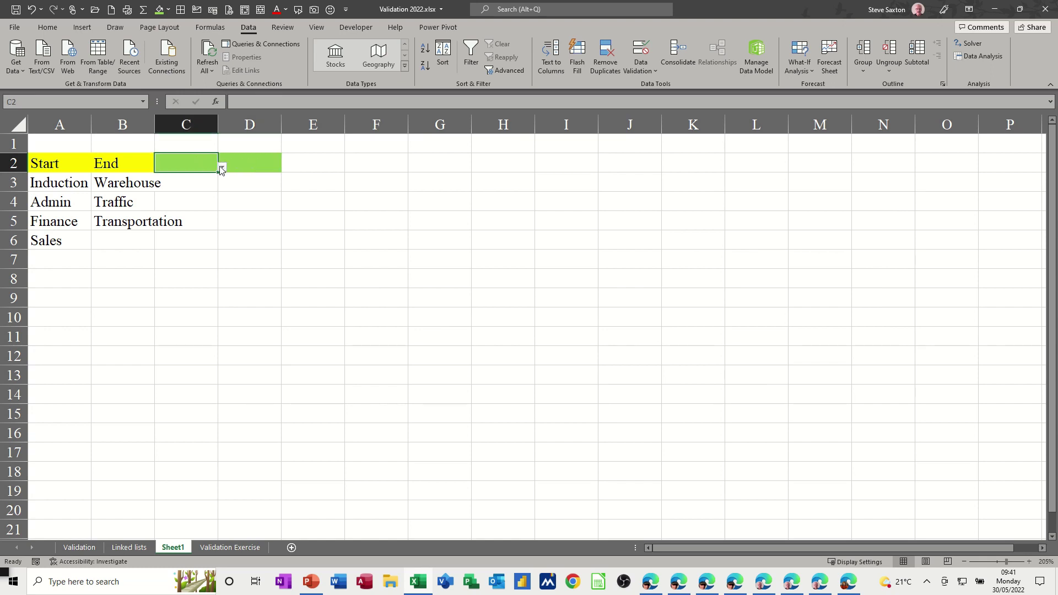
pyautogui.click(222, 167)
pyautogui.click(177, 196)
pyautogui.click(258, 164)
pyautogui.click(286, 168)
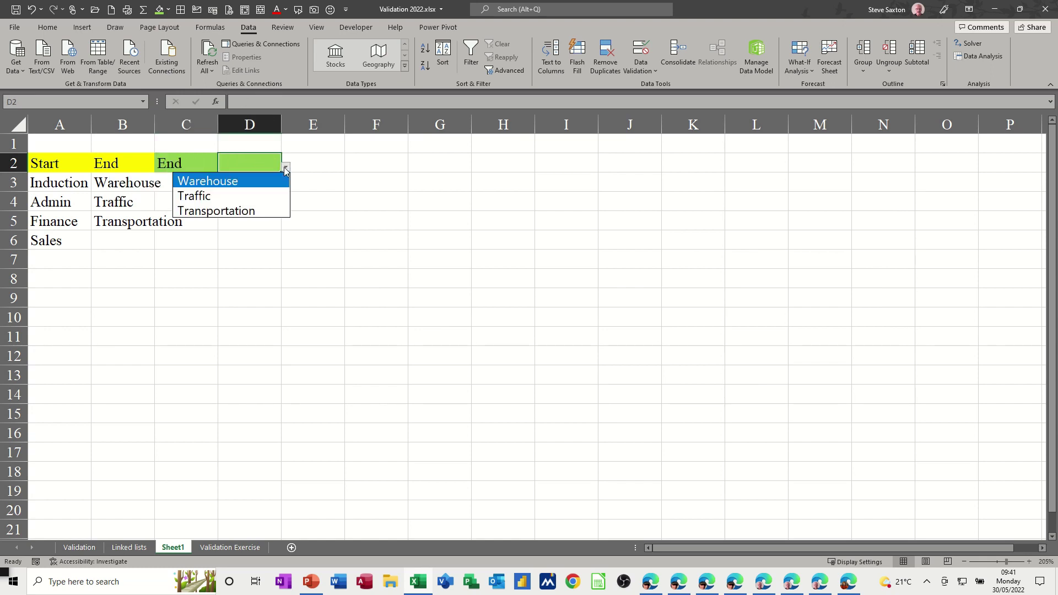
pyautogui.click(286, 168)
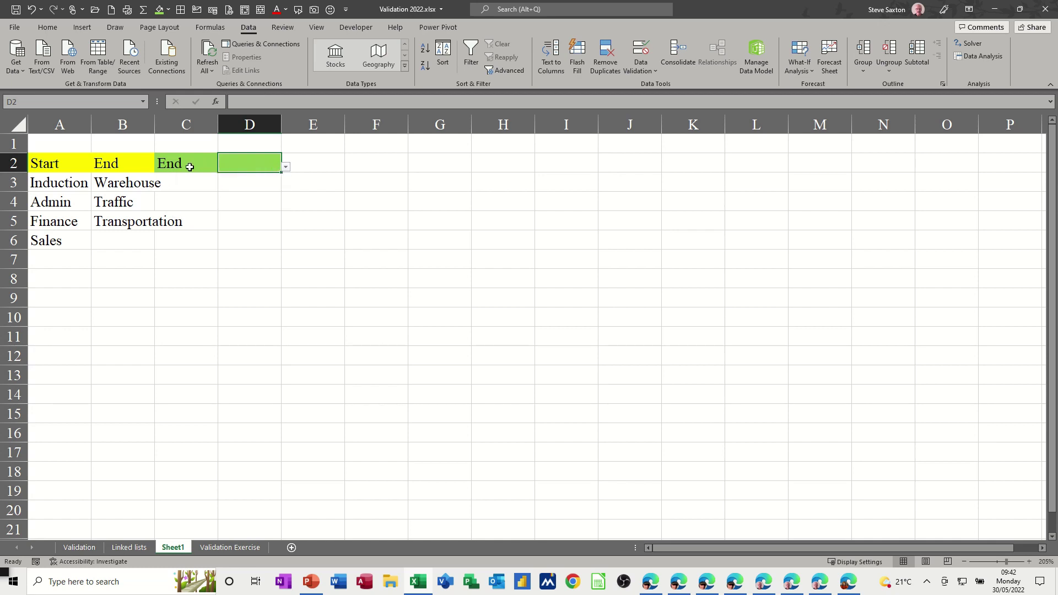
# Change C2 to Start, and pick Admin from its dependent choices in D2
pyautogui.click(191, 167)
pyautogui.click(222, 167)
pyautogui.click(210, 178)
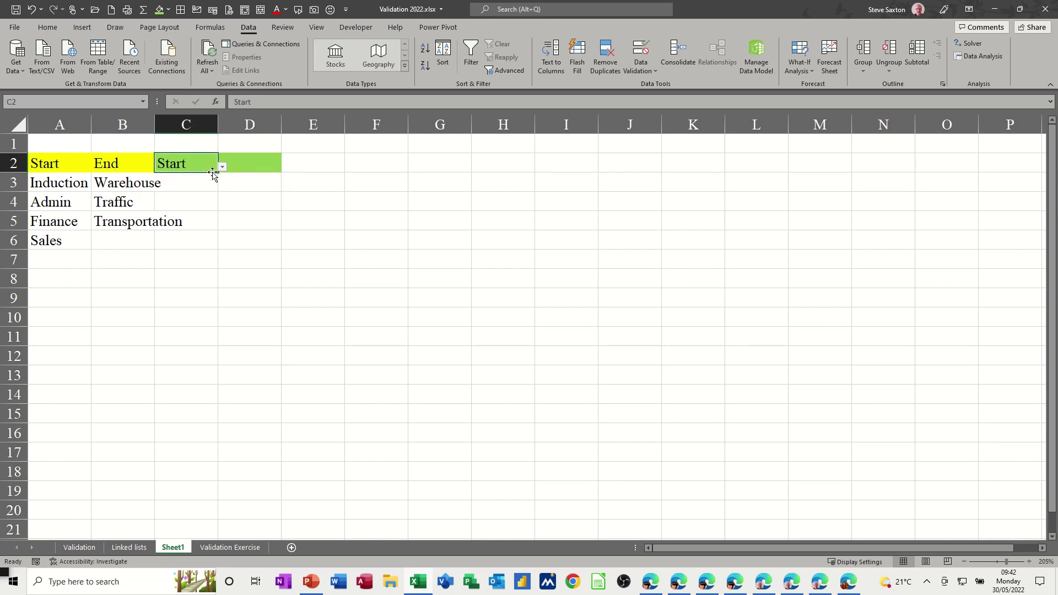
pyautogui.click(261, 167)
pyautogui.click(286, 168)
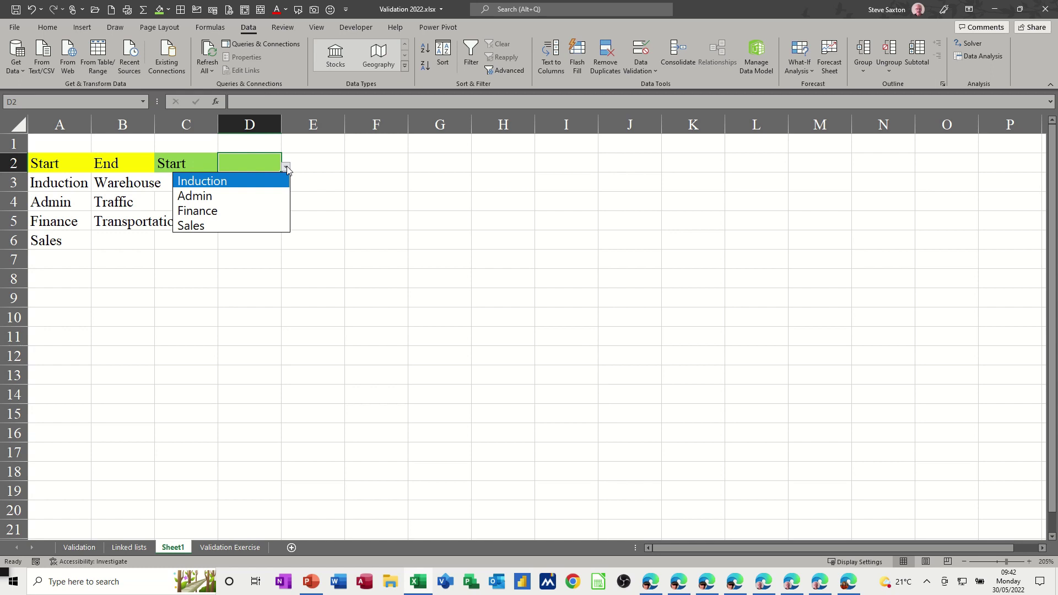
pyautogui.click(287, 168)
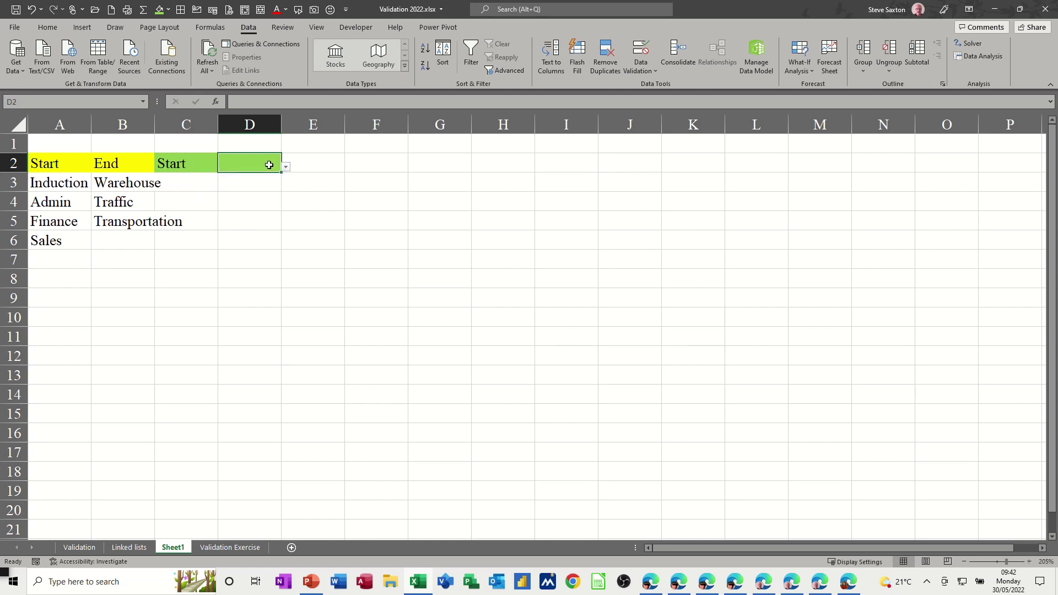
pyautogui.click(286, 168)
pyautogui.click(231, 198)
# Clear the dependent choice in D2
pyautogui.click(193, 163)
pyautogui.click(240, 164)
pyautogui.press('Delete')
# Set C2 to End and select Traffic as its dependent choice in D2
pyautogui.click(196, 163)
pyautogui.click(222, 167)
pyautogui.click(208, 196)
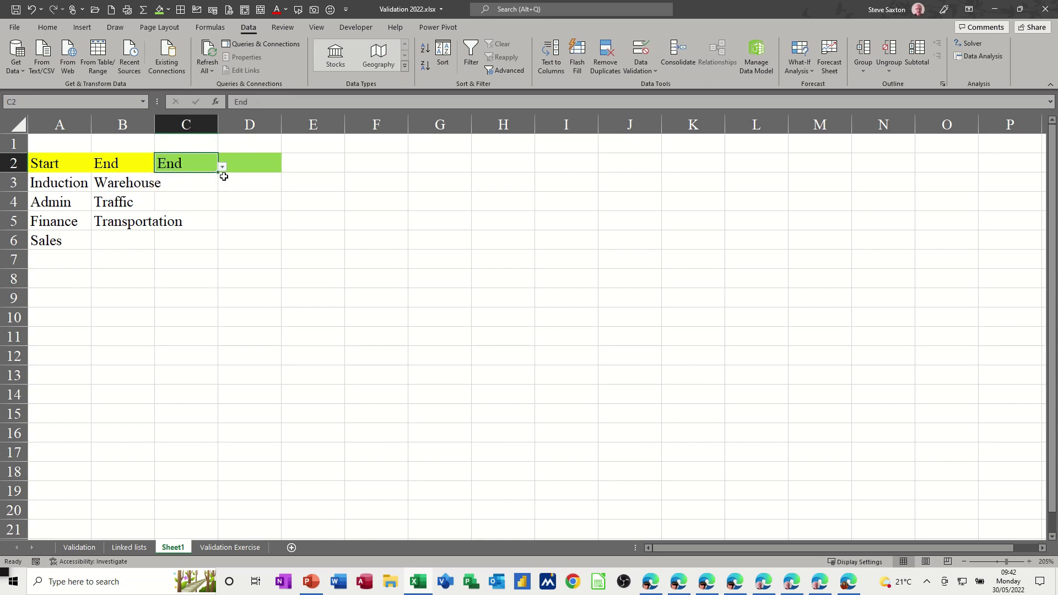
pyautogui.click(271, 159)
pyautogui.click(286, 166)
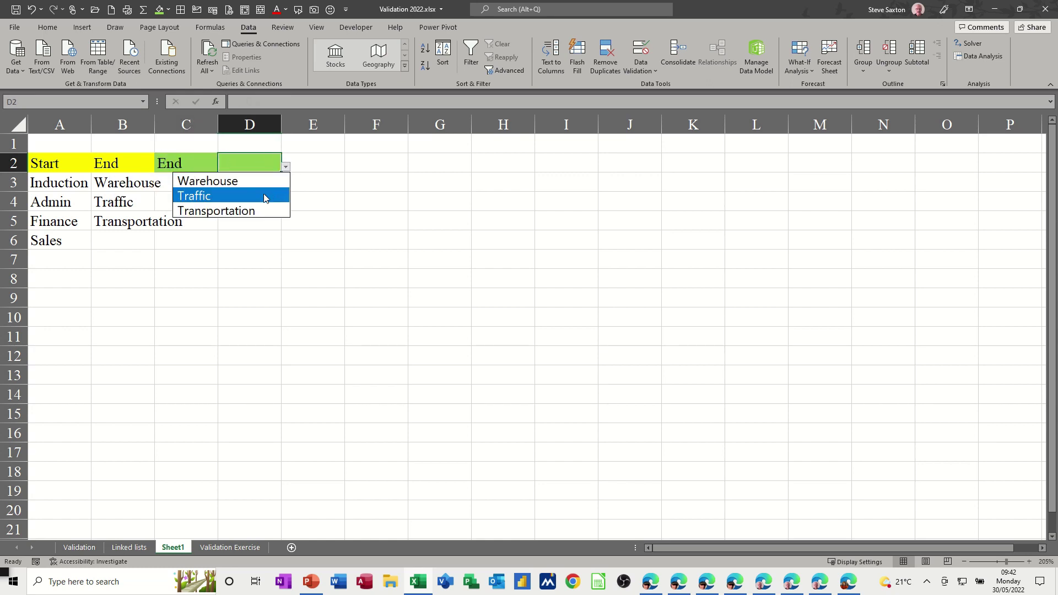
pyautogui.click(265, 196)
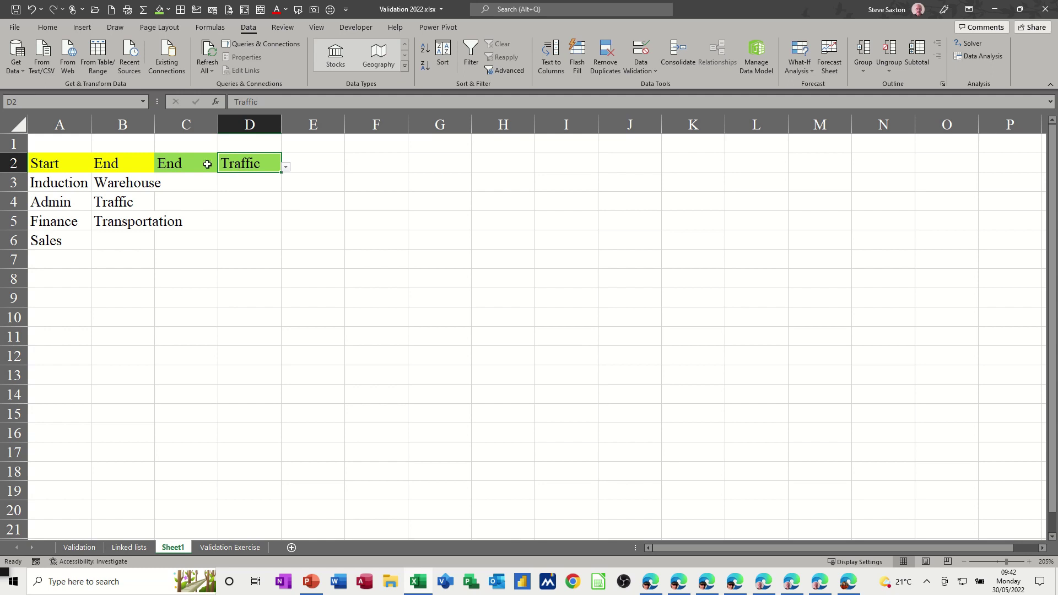